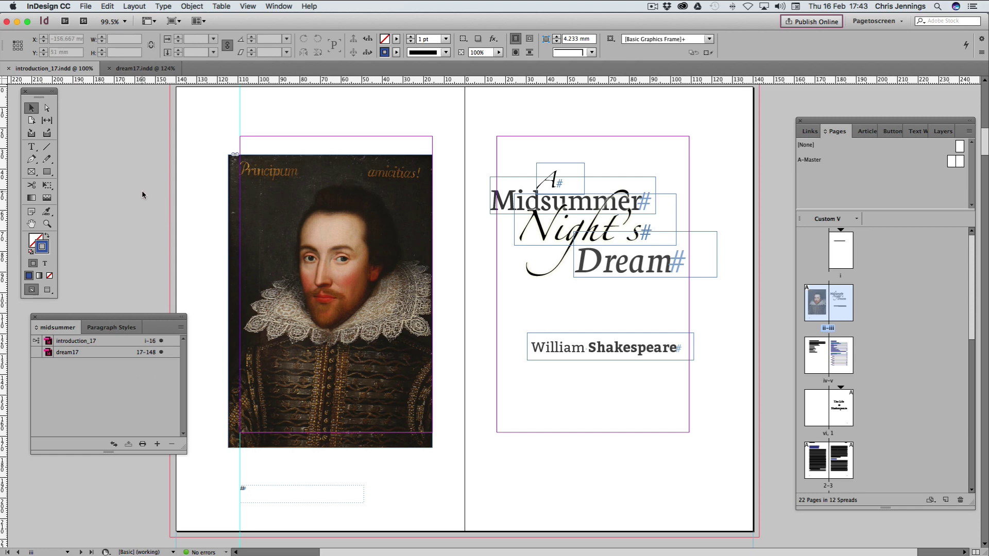
- Choose Export Book to EPUB from the Book panel menu
{"action": "scroll", "coordinate": [140, 180], "scroll_direction": "up", "scroll_amount": 10}
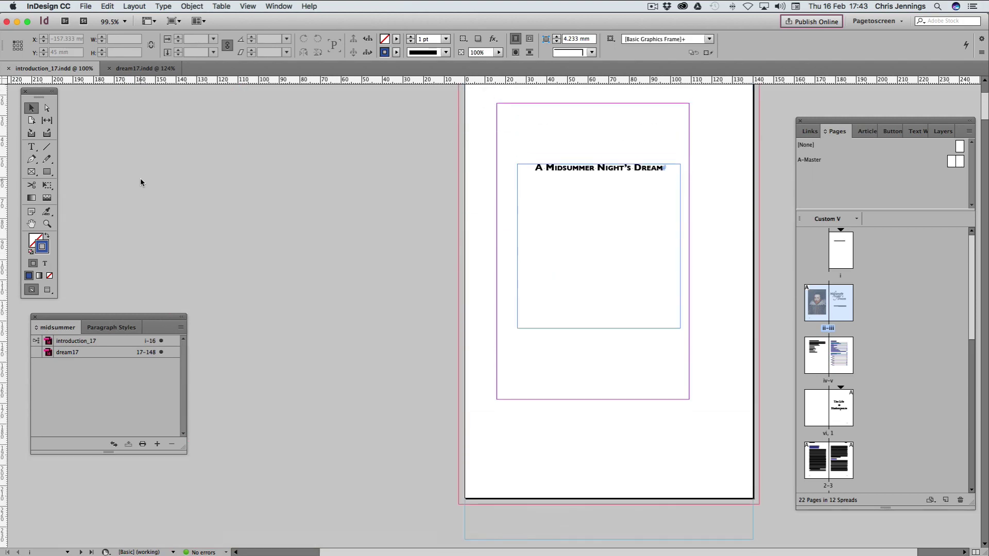
{"action": "scroll", "coordinate": [140, 183], "scroll_direction": "down", "scroll_amount": 5}
{"action": "scroll", "coordinate": [140, 183], "scroll_direction": "down", "scroll_amount": 5}
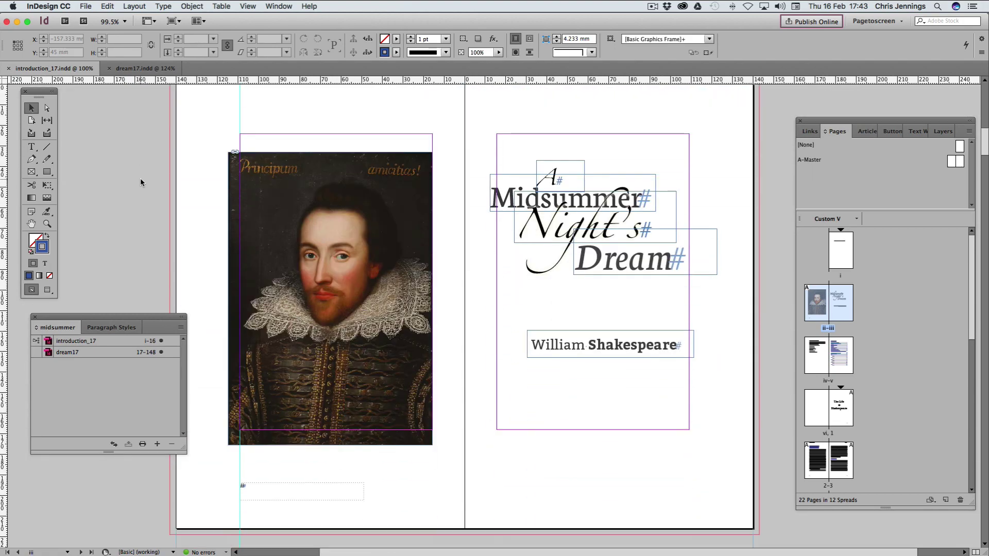
{"action": "scroll", "coordinate": [141, 182], "scroll_direction": "down", "scroll_amount": 8}
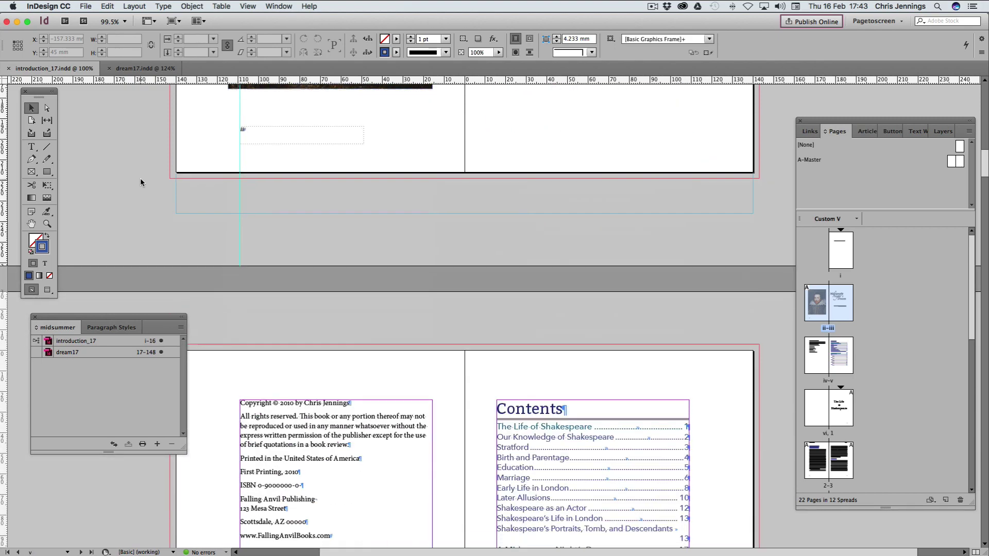
{"action": "scroll", "coordinate": [140, 182], "scroll_direction": "down", "scroll_amount": 5}
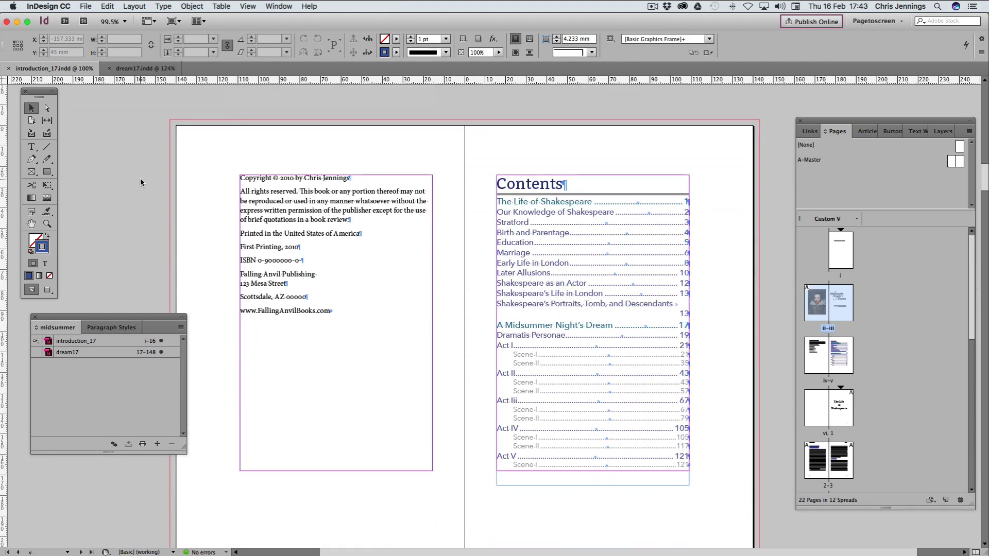
{"action": "scroll", "coordinate": [141, 183], "scroll_direction": "down", "scroll_amount": 7}
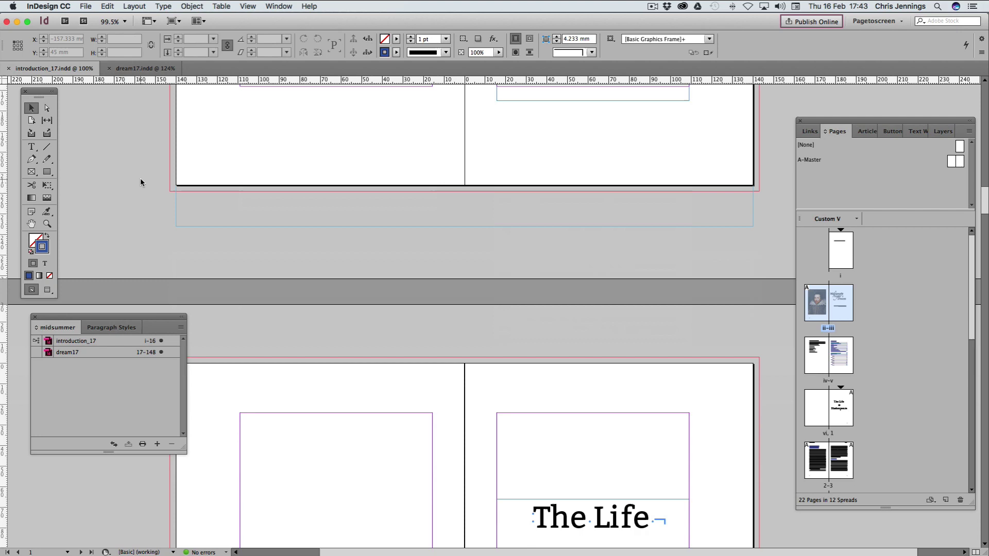
{"action": "scroll", "coordinate": [141, 183], "scroll_direction": "down", "scroll_amount": 5}
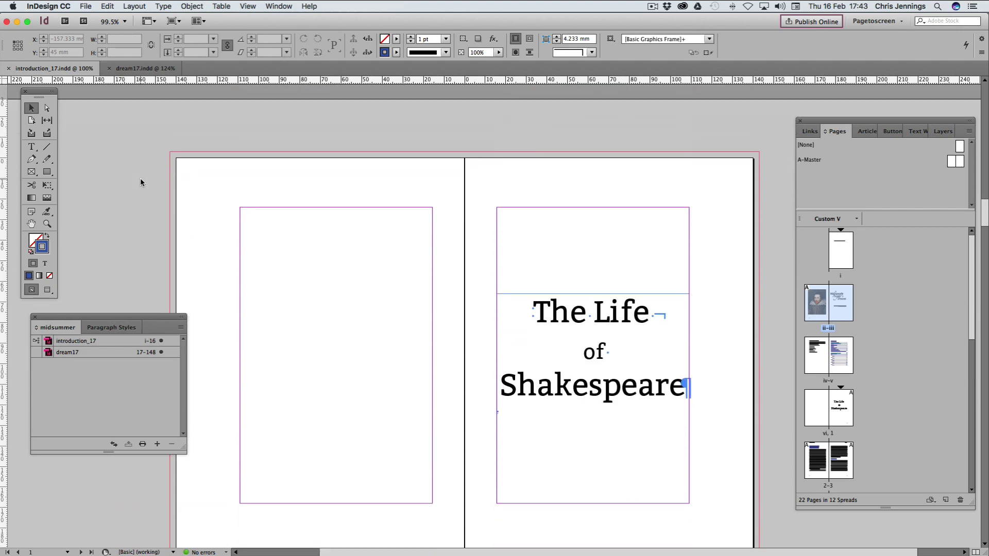
{"action": "scroll", "coordinate": [141, 182], "scroll_direction": "up", "scroll_amount": 10}
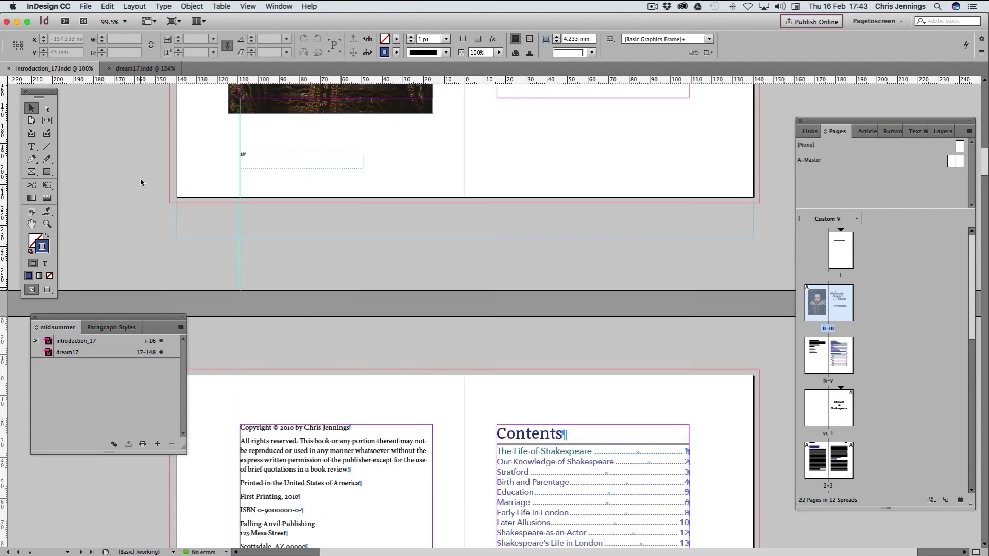
{"action": "scroll", "coordinate": [140, 182], "scroll_direction": "up", "scroll_amount": 2}
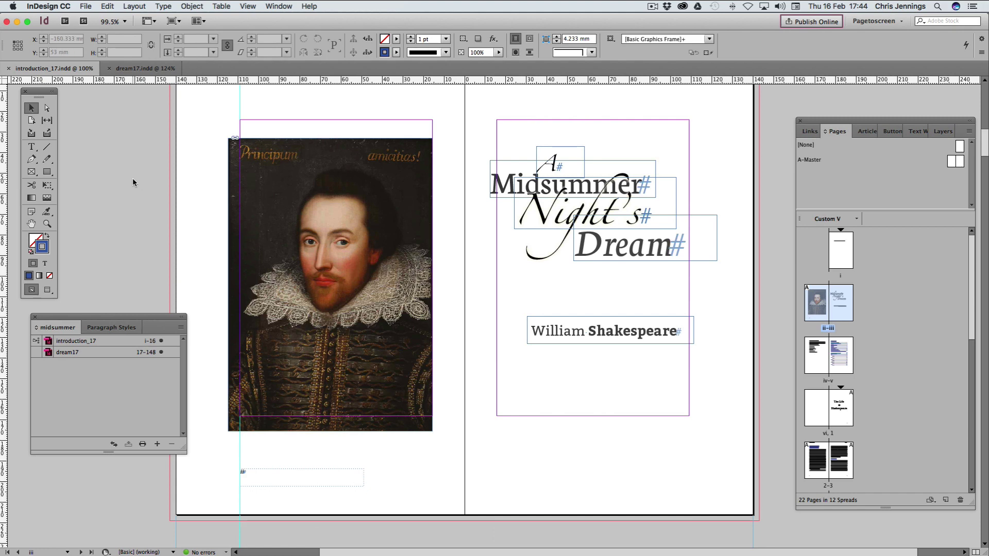
{"action": "scroll", "coordinate": [133, 179], "scroll_direction": "up", "scroll_amount": 1}
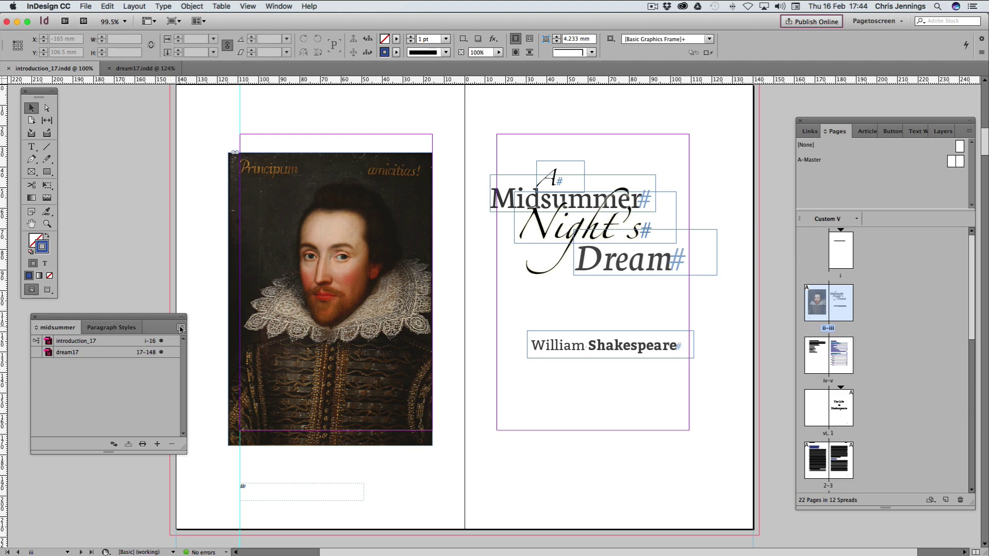
{"action": "left_click", "coordinate": [181, 328]}
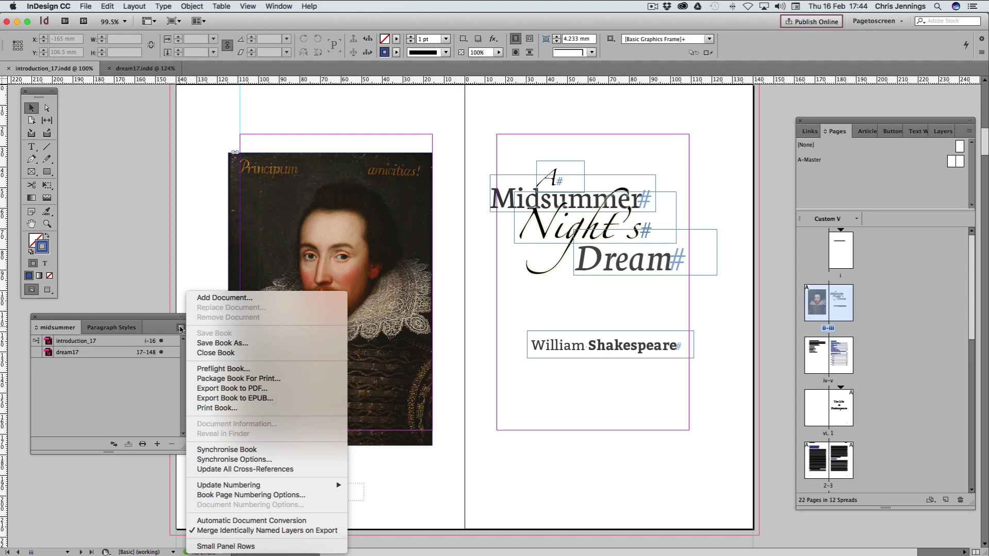
{"action": "left_click", "coordinate": [216, 399]}
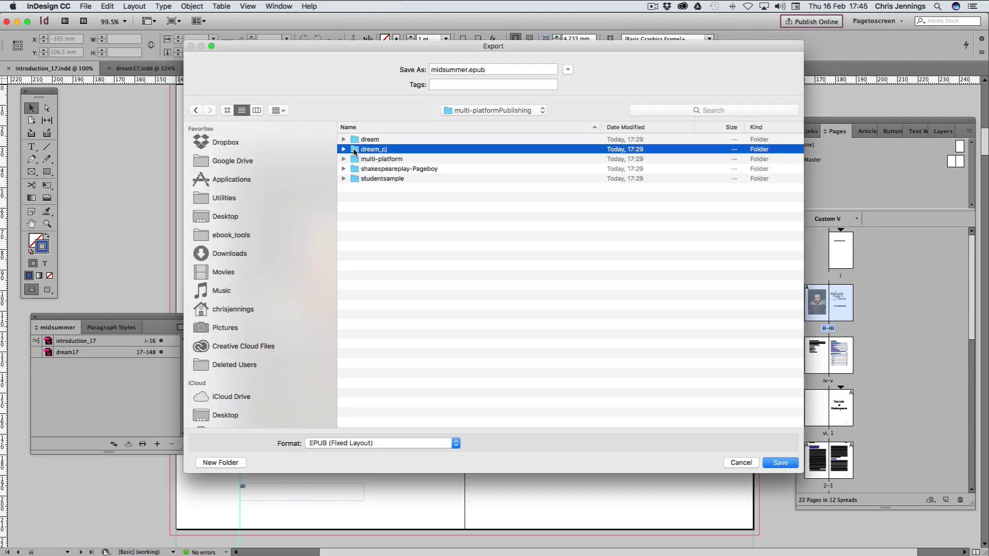
- Save as midsummerrfl.epub in ebook1 > midsummer Folder using the EPUB (Reflowable) format
{"action": "double_click", "coordinate": [356, 150]}
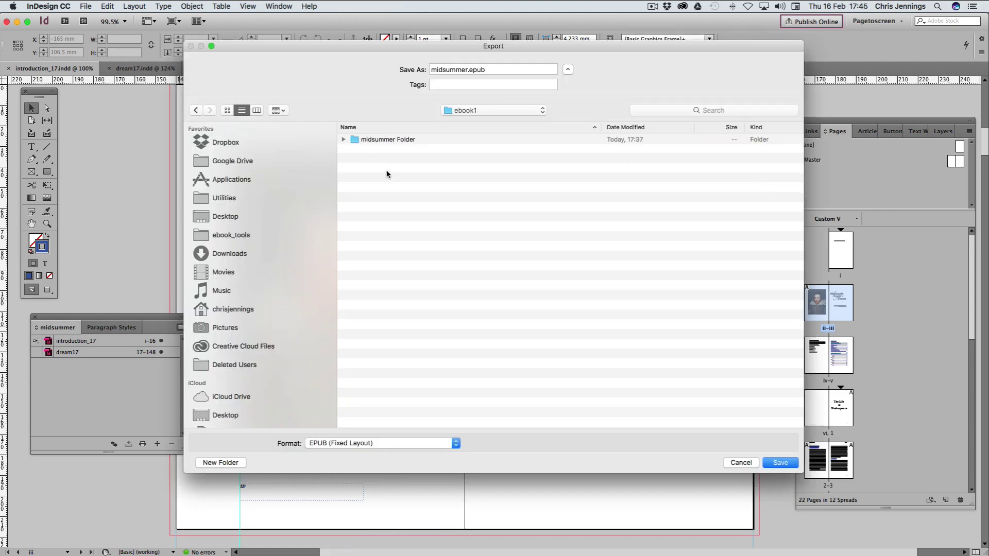
{"action": "double_click", "coordinate": [355, 140]}
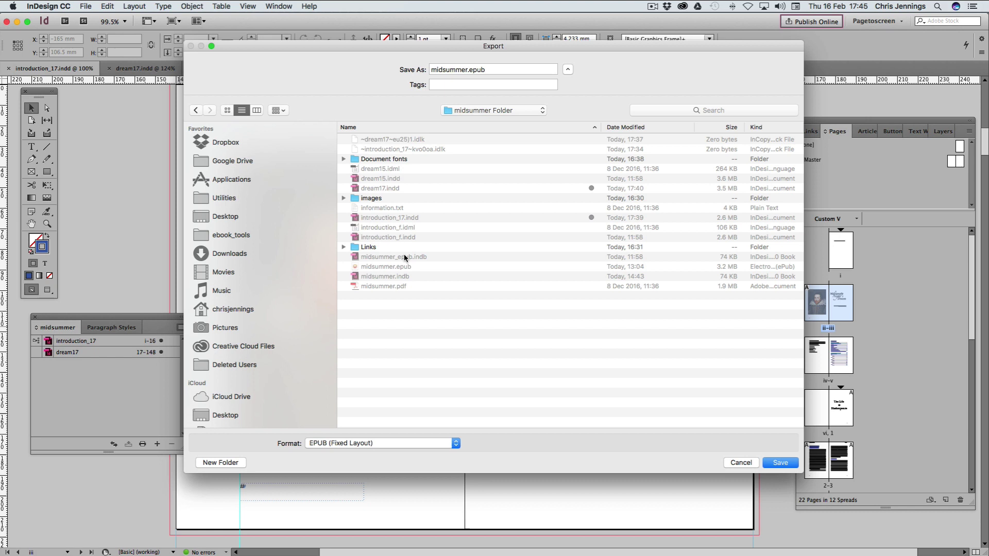
{"action": "left_click", "coordinate": [472, 75]}
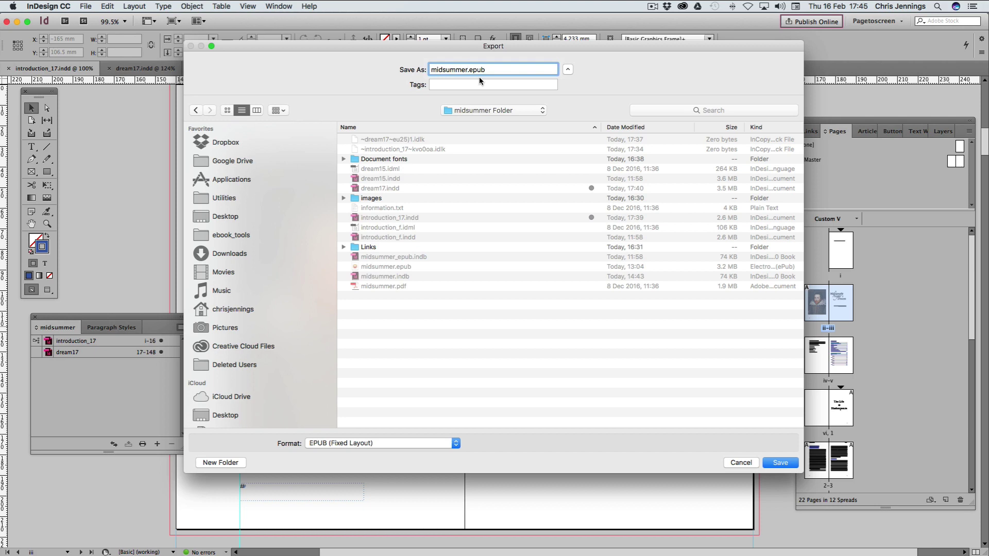
{"action": "type", "text": "rfl"}
{"action": "left_click", "coordinate": [419, 444]}
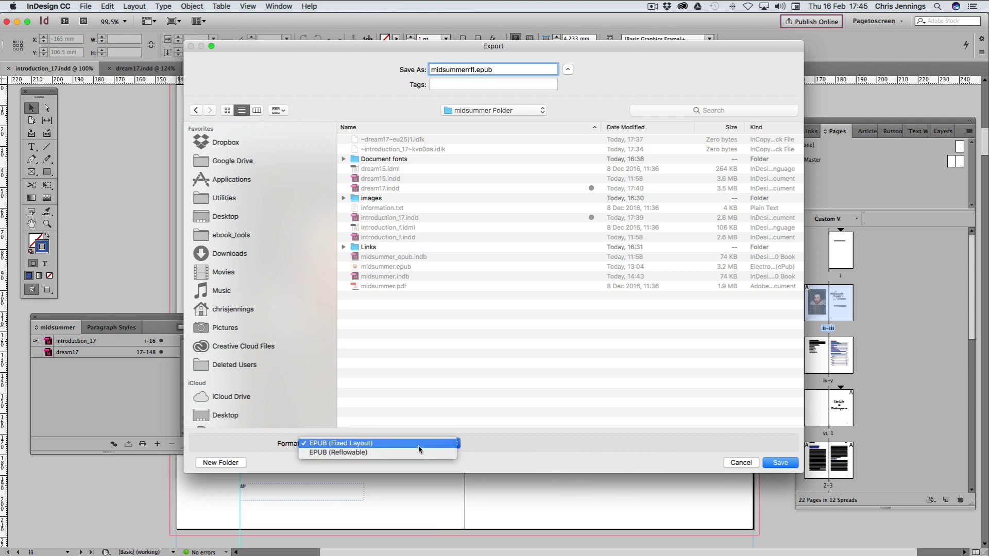
{"action": "left_click", "coordinate": [415, 453]}
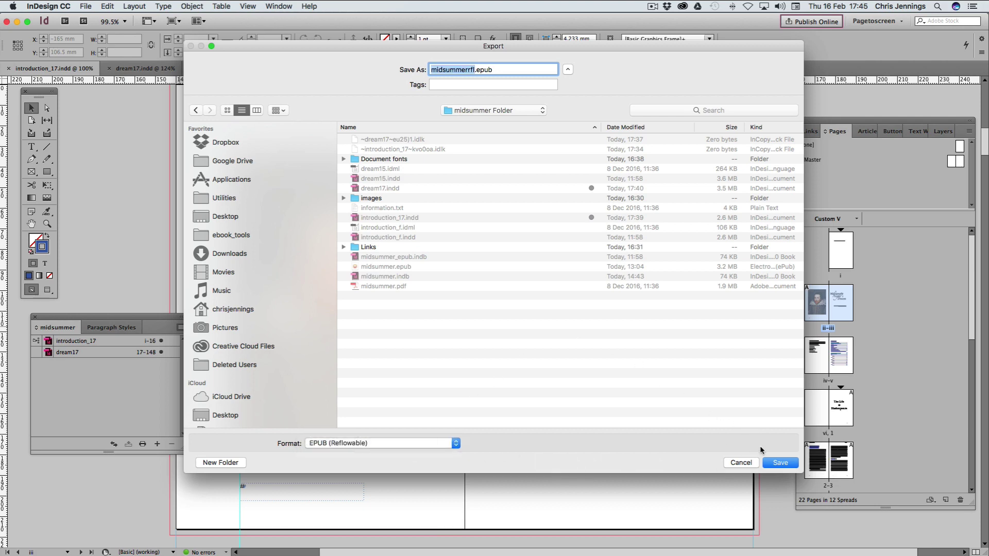
{"action": "key", "text": "Escape"}
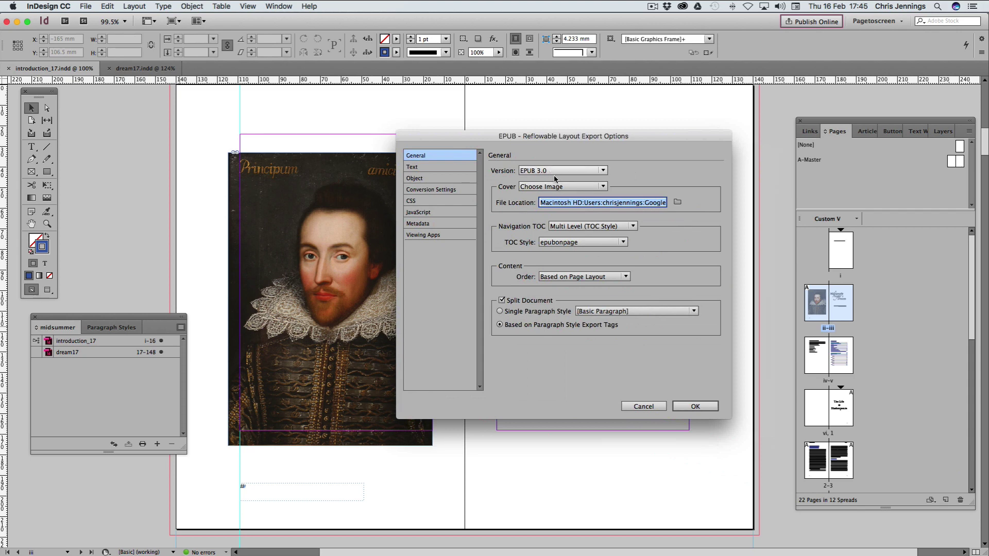
- Choose cover.jpg as the cover image and select epubonpage in the TOC Style list
{"action": "left_click", "coordinate": [678, 203]}
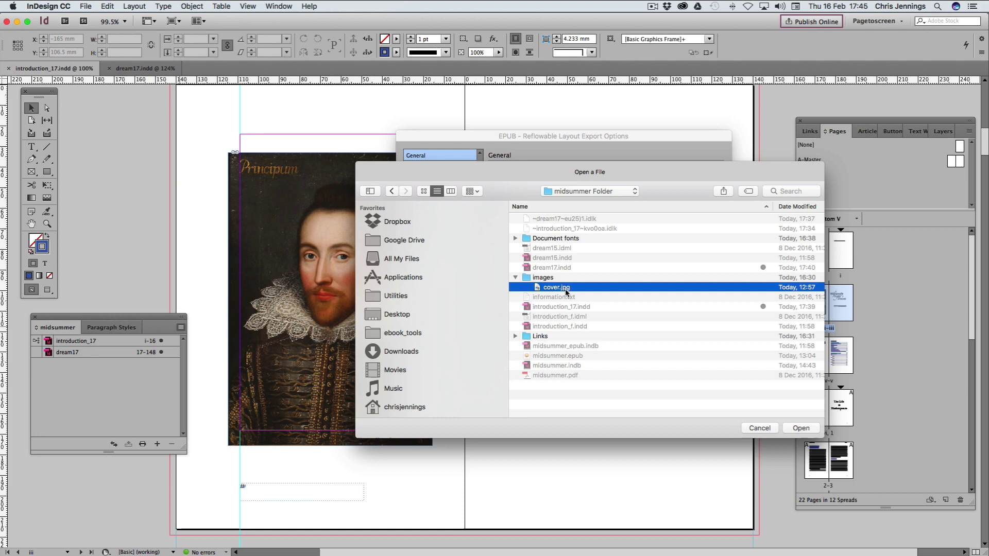
{"action": "left_click", "coordinate": [801, 428]}
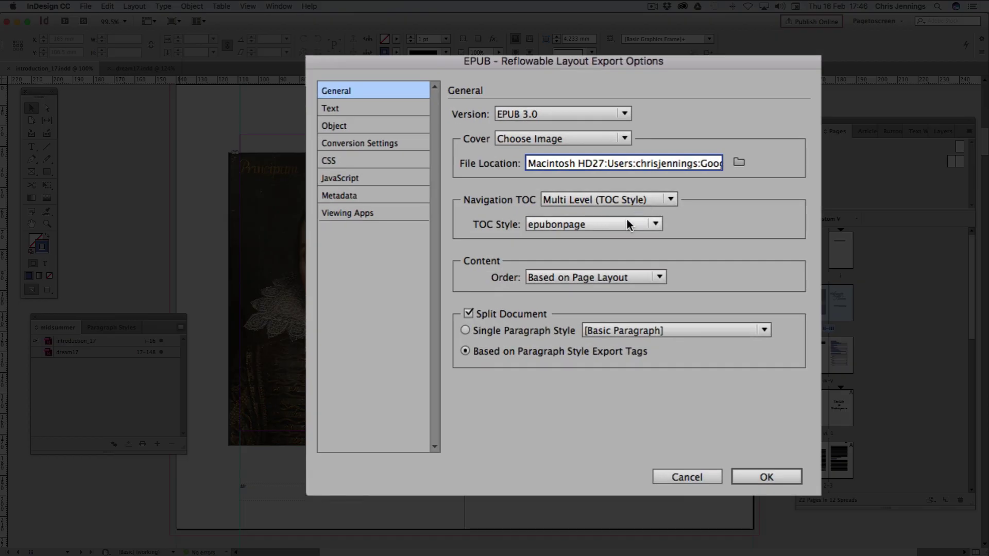
{"action": "left_click", "coordinate": [604, 242]}
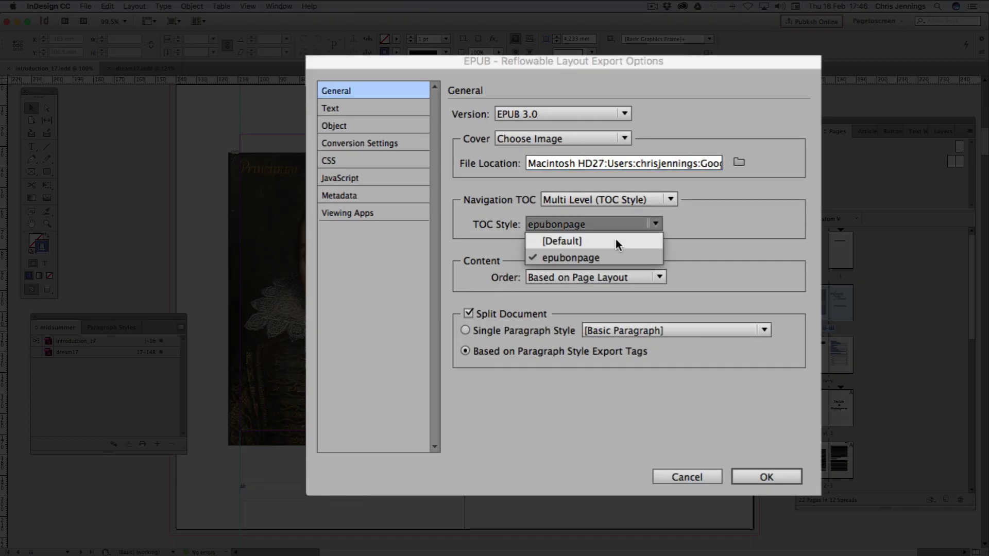
{"action": "left_click", "coordinate": [571, 257]}
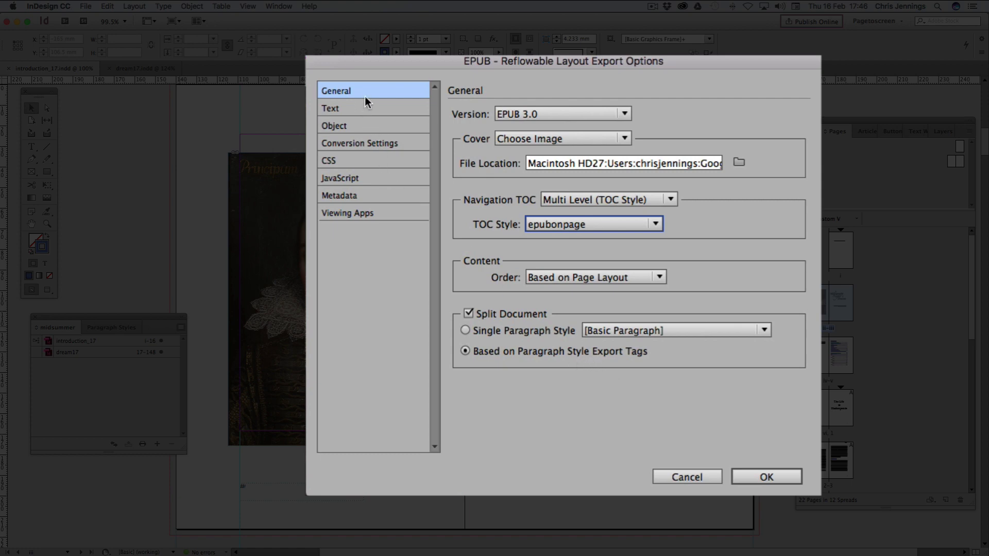
- Review the Text and Object settings and keep image conversion at 300 PPI with Maximum JPEG quality
{"action": "left_click", "coordinate": [354, 107]}
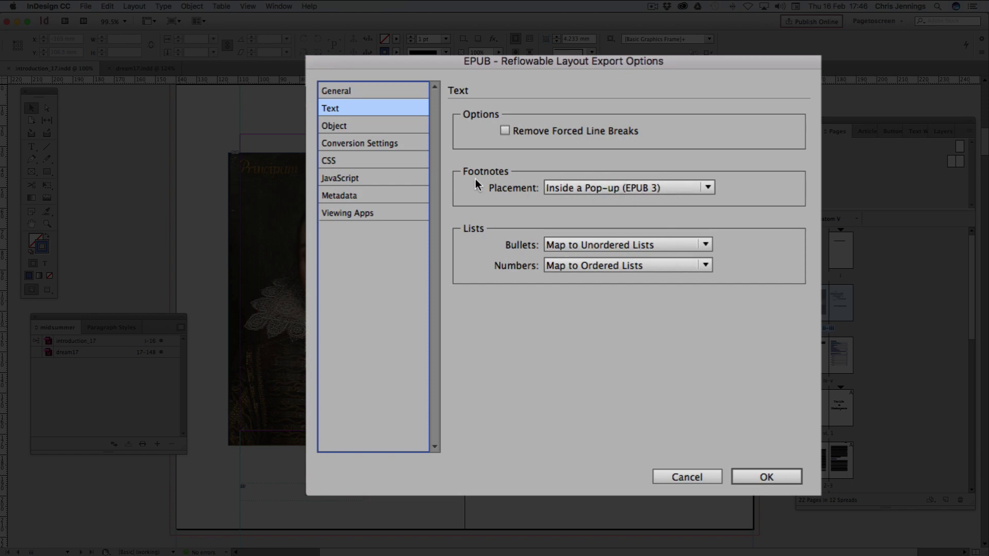
{"action": "left_click", "coordinate": [357, 125]}
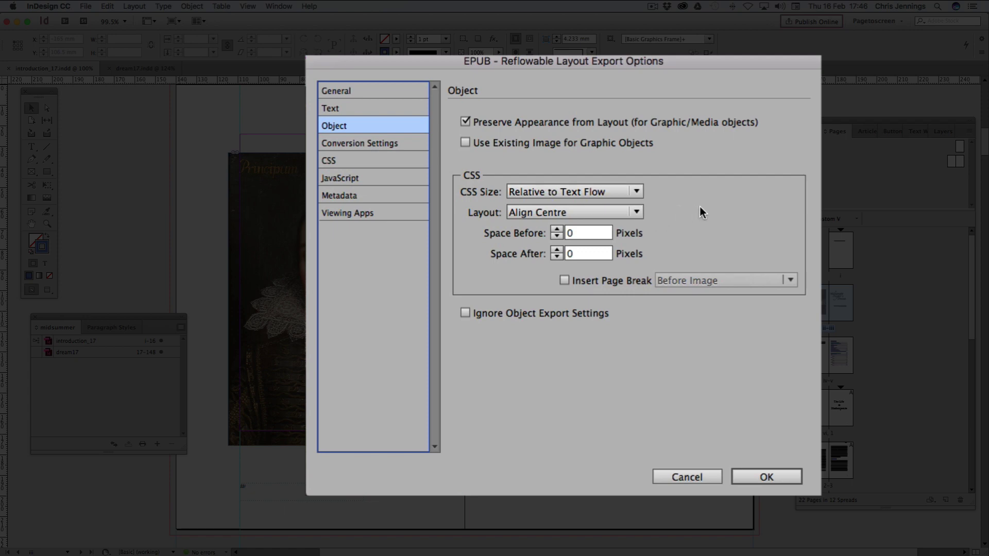
{"action": "left_click", "coordinate": [358, 144]}
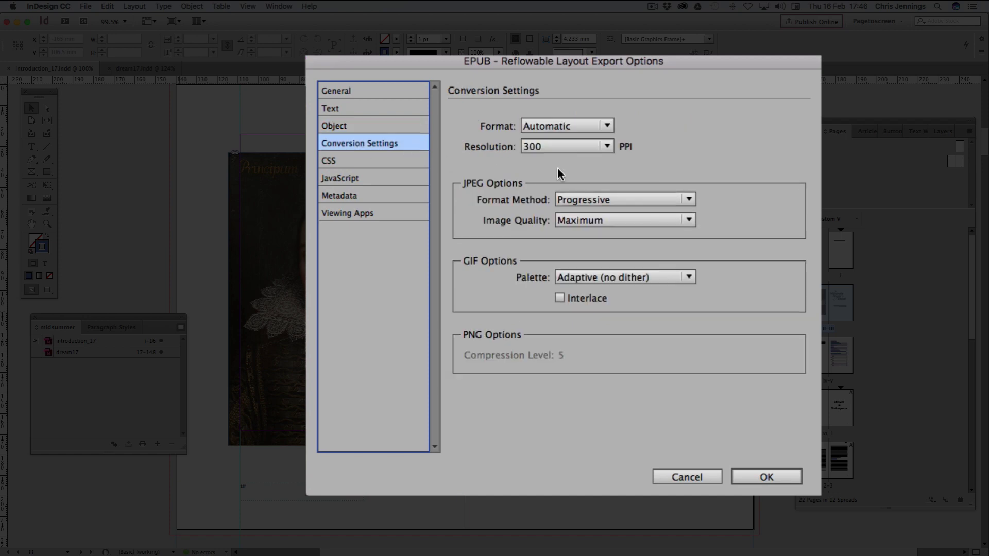
{"action": "left_click", "coordinate": [604, 146]}
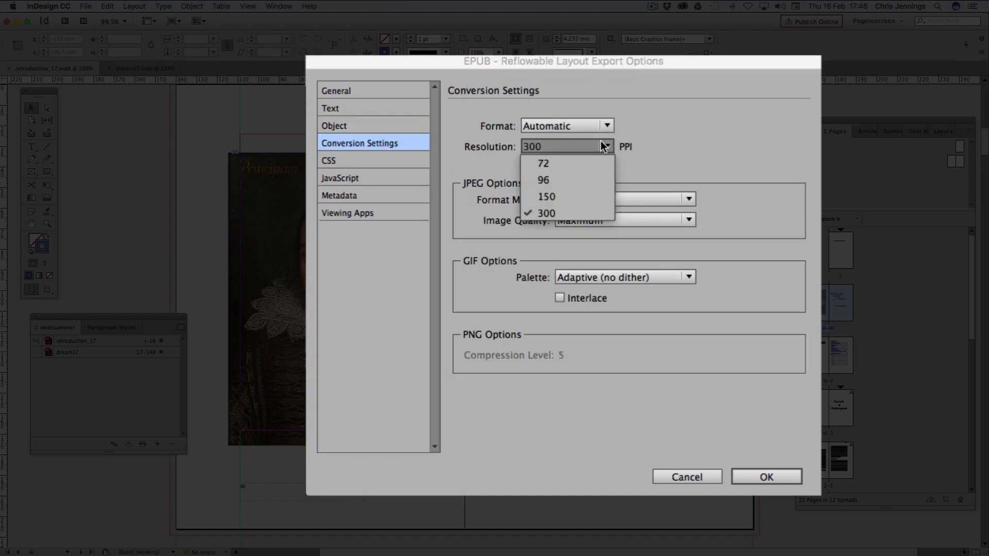
{"action": "left_click", "coordinate": [559, 207]}
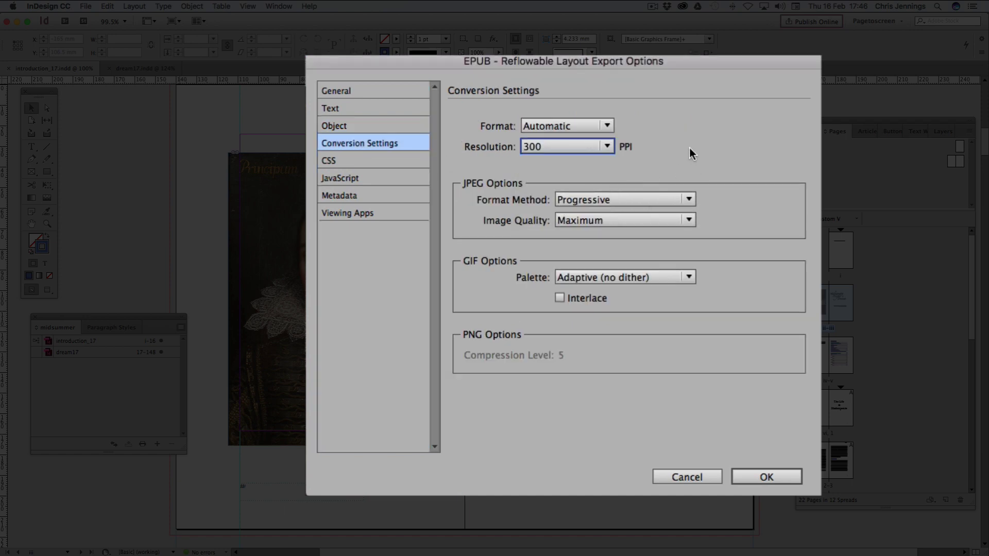
{"action": "left_click", "coordinate": [649, 221]}
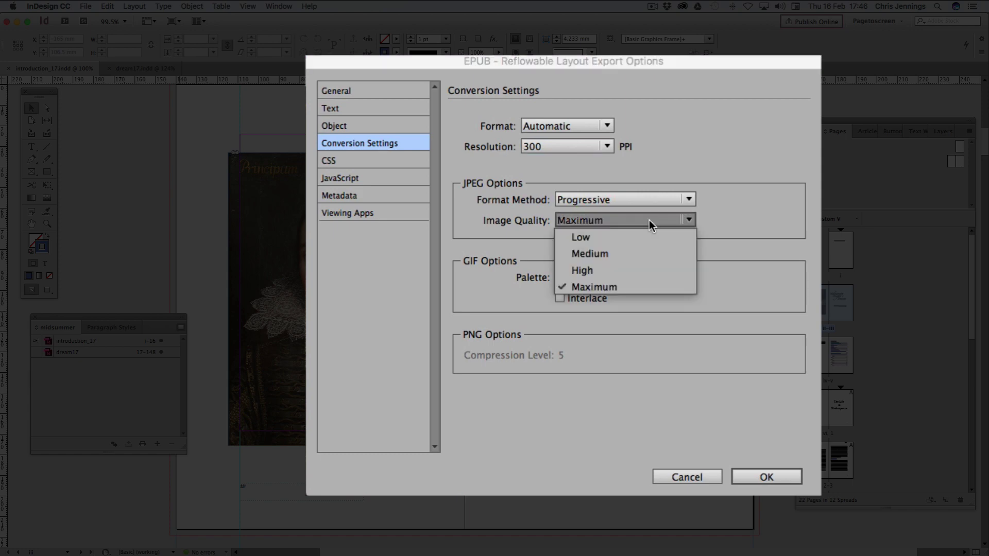
{"action": "left_click", "coordinate": [641, 287]}
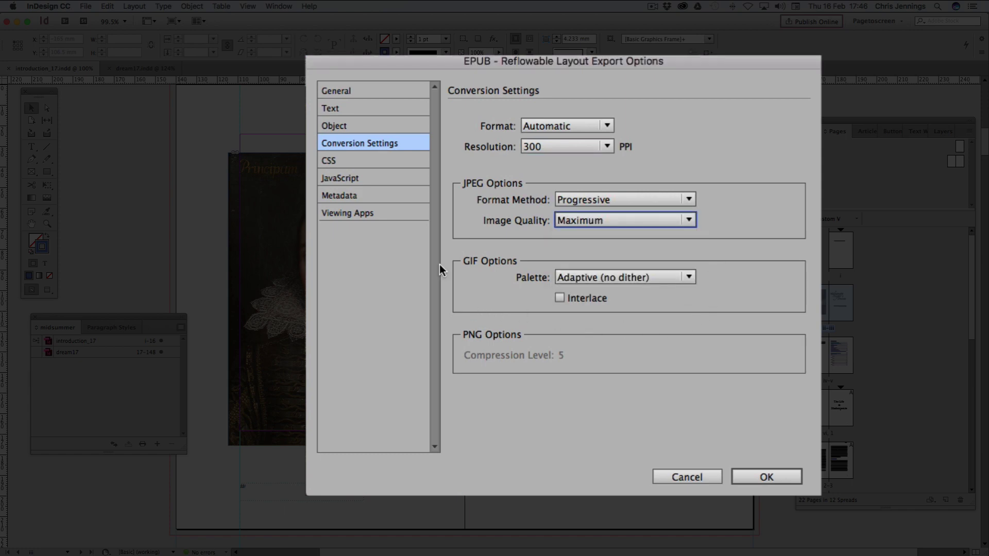
{"action": "left_click", "coordinate": [354, 196]}
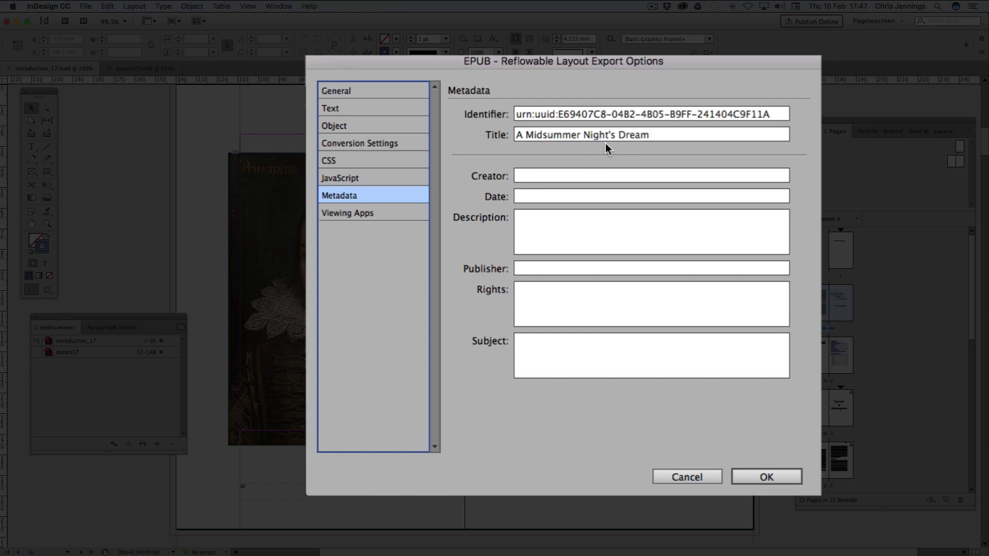
- Enter William Shakespeare as Creator, check the CSS pane, and export the EPUB
{"action": "left_click", "coordinate": [530, 176]}
{"action": "type", "text": "Wi"}
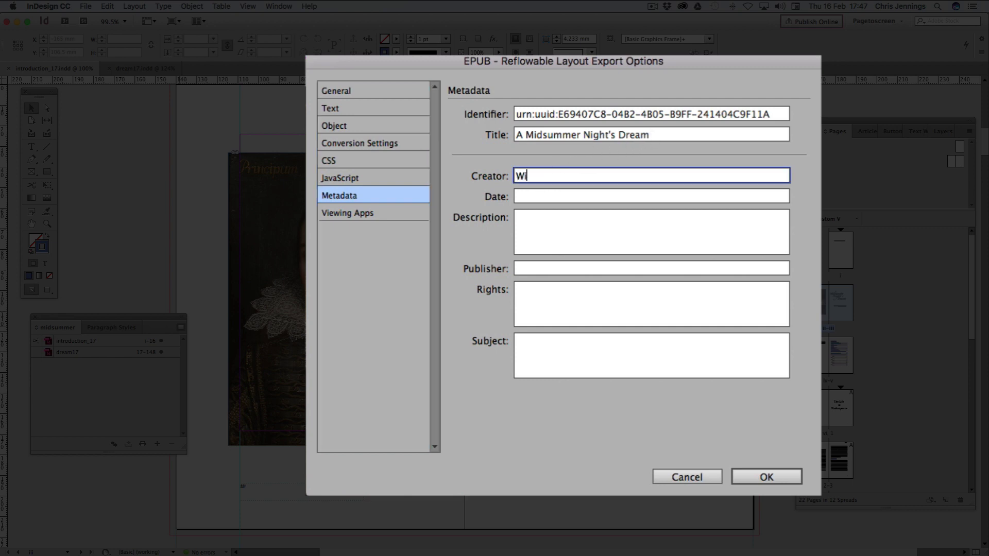
{"action": "type", "text": "lliam Shakespeare"}
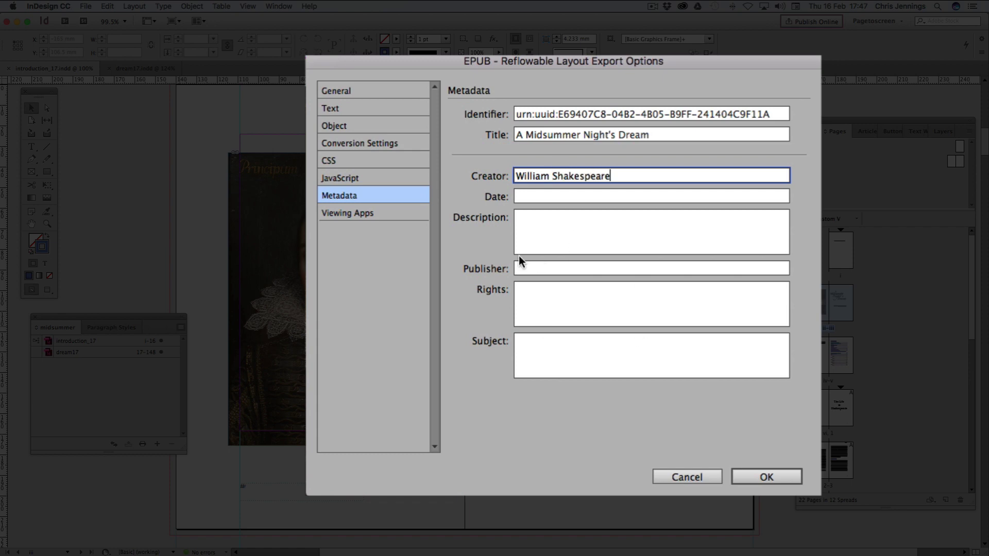
{"action": "left_click", "coordinate": [351, 163]}
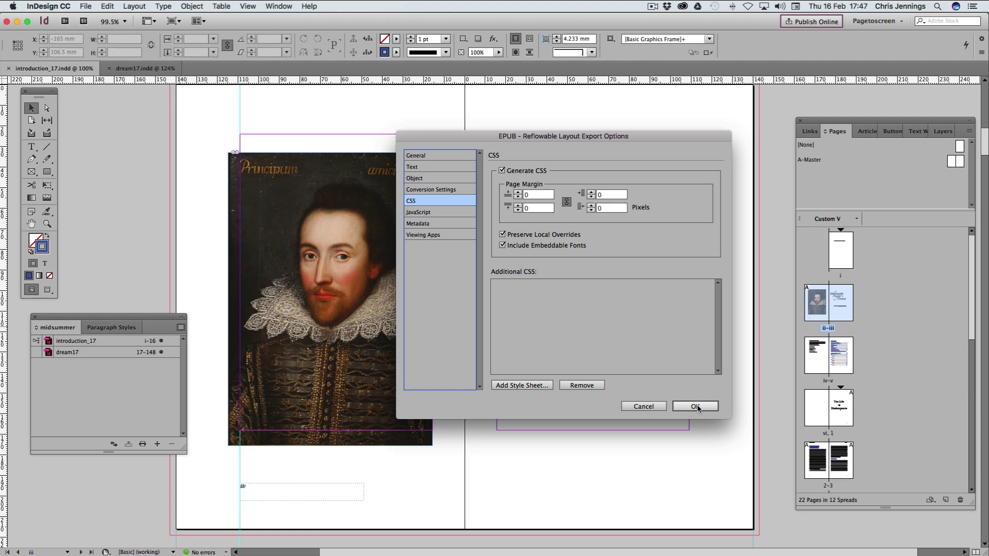
{"action": "left_click", "coordinate": [696, 407]}
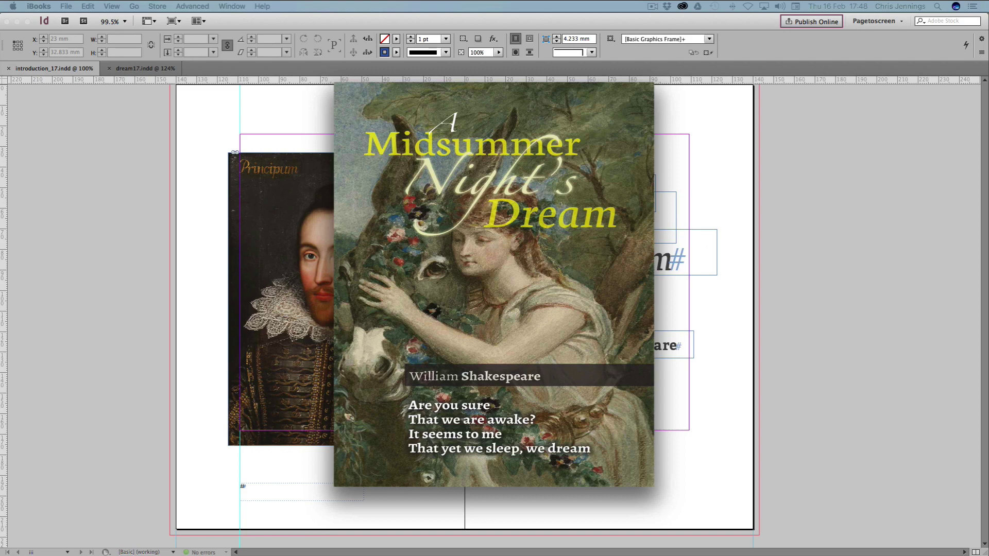
- Page past the cover and back in iBooks, then turn to the Contents spread
{"action": "key", "text": "Right"}
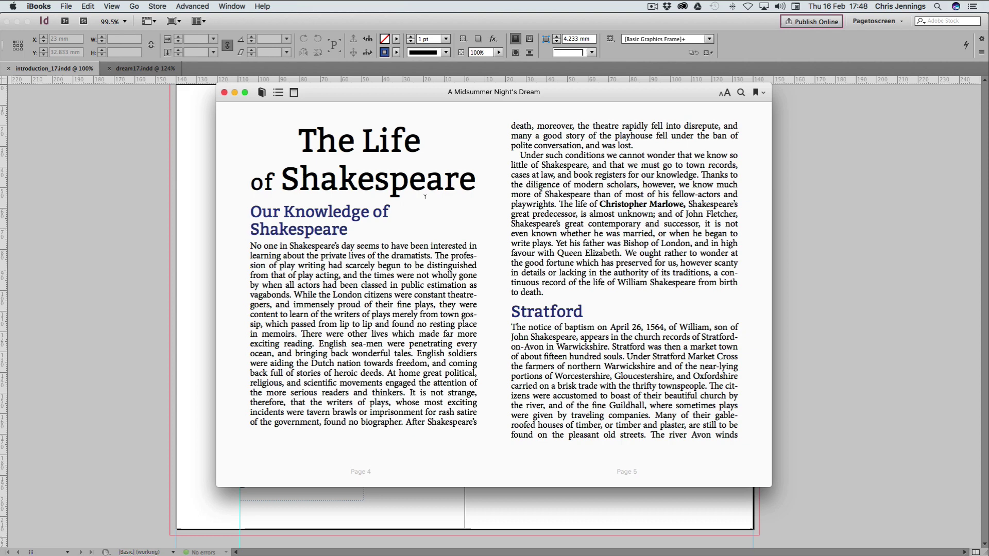
{"action": "key", "text": "Left"}
{"action": "key", "text": "Left"}
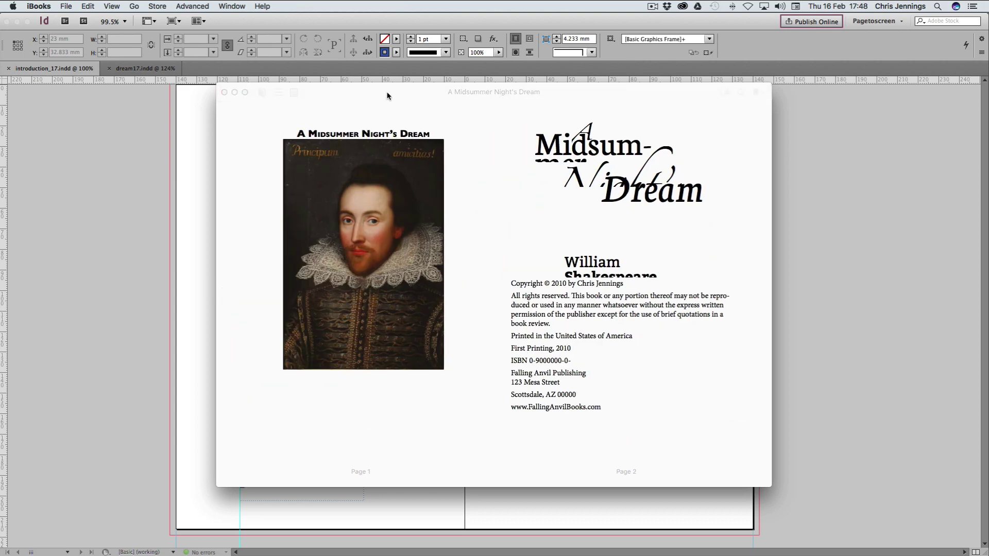
{"action": "left_click_drag", "start_coordinate": [369, 95], "coordinate": [358, 95]}
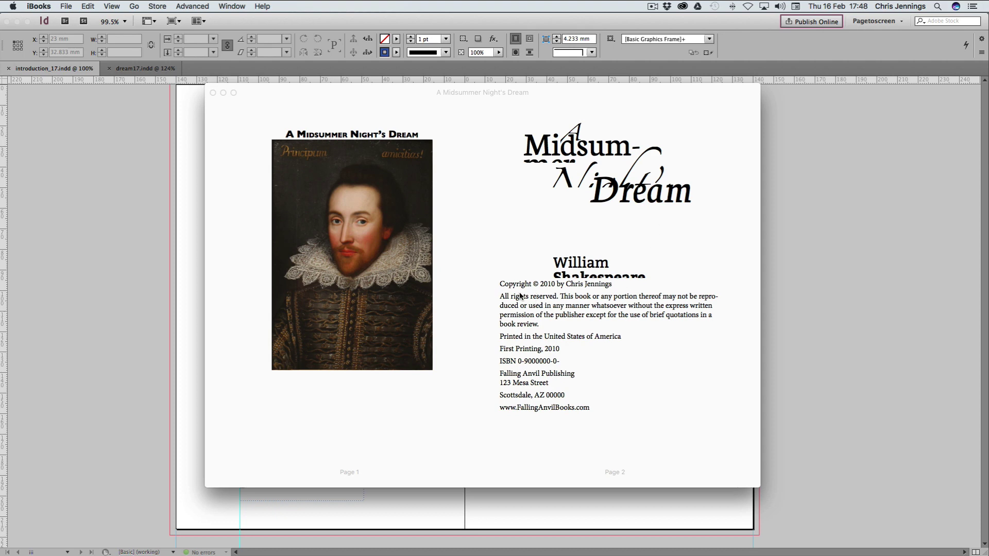
{"action": "mouse_move", "coordinate": [750, 298]}
{"action": "left_click", "coordinate": [749, 296]}
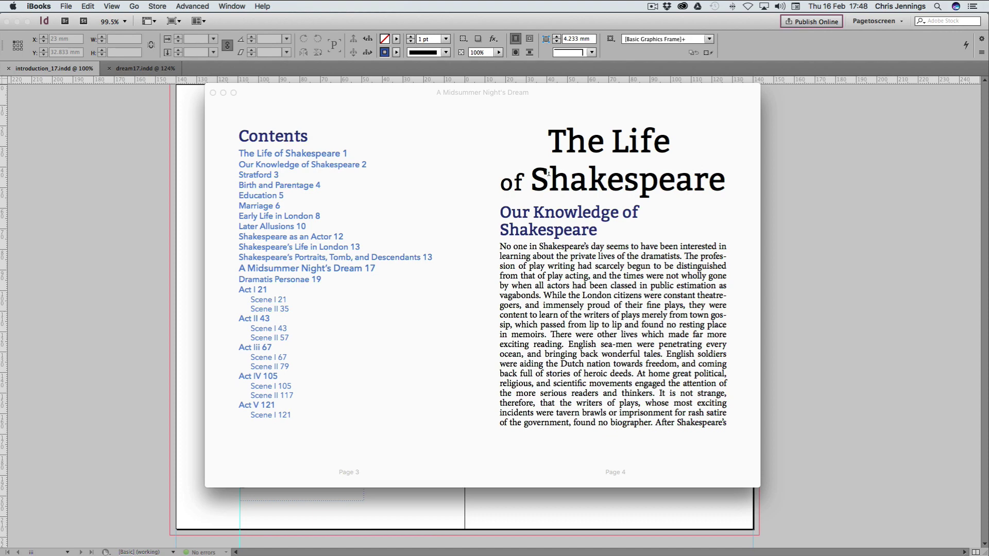
{"action": "left_click_drag", "start_coordinate": [381, 95], "coordinate": [575, 114]}
- Bring the InDesign layout forward and scroll to the copyright and Contents spread
{"action": "left_click", "coordinate": [330, 116]}
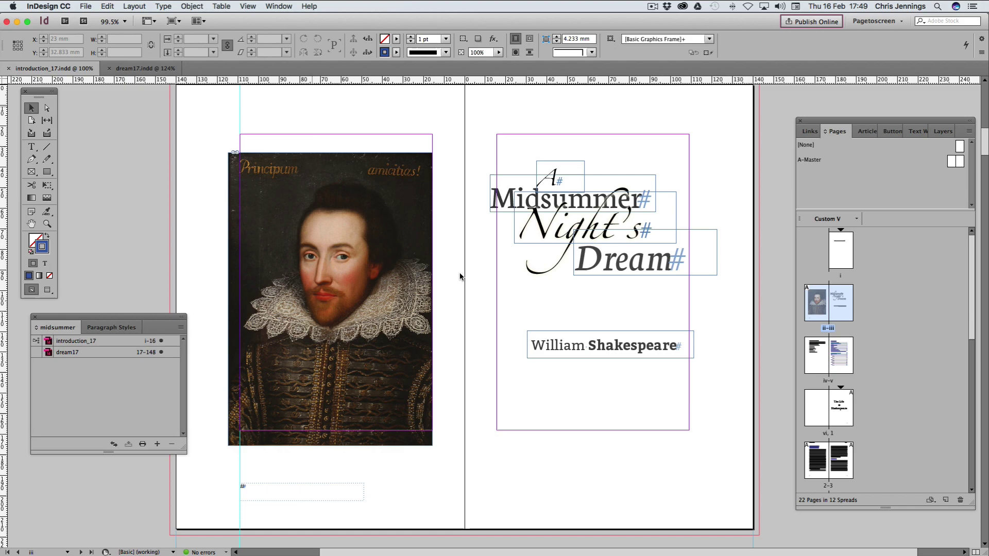
{"action": "scroll", "coordinate": [380, 240], "scroll_direction": "down", "scroll_amount": 10}
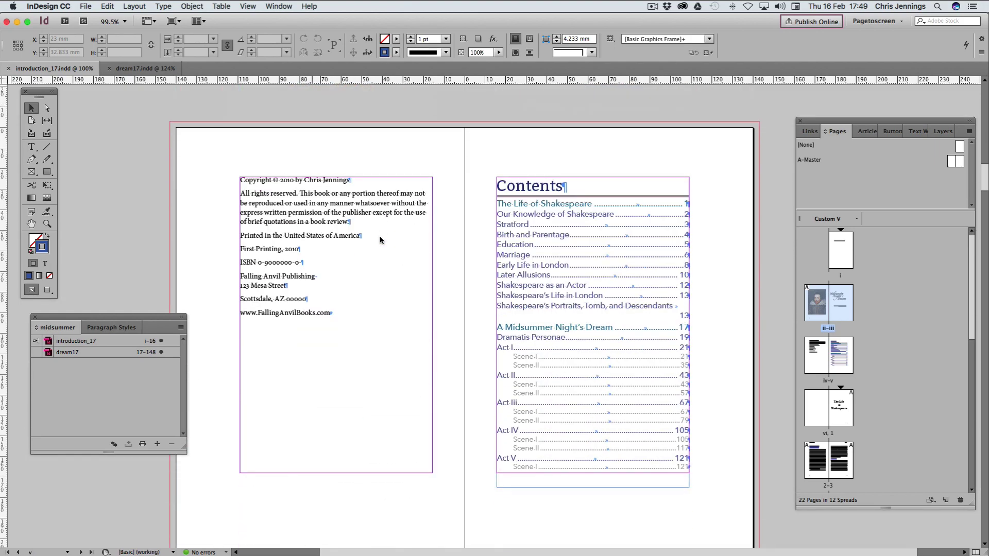
{"action": "scroll", "coordinate": [380, 240], "scroll_direction": "down", "scroll_amount": 10}
{"action": "scroll", "coordinate": [380, 240], "scroll_direction": "down", "scroll_amount": 8}
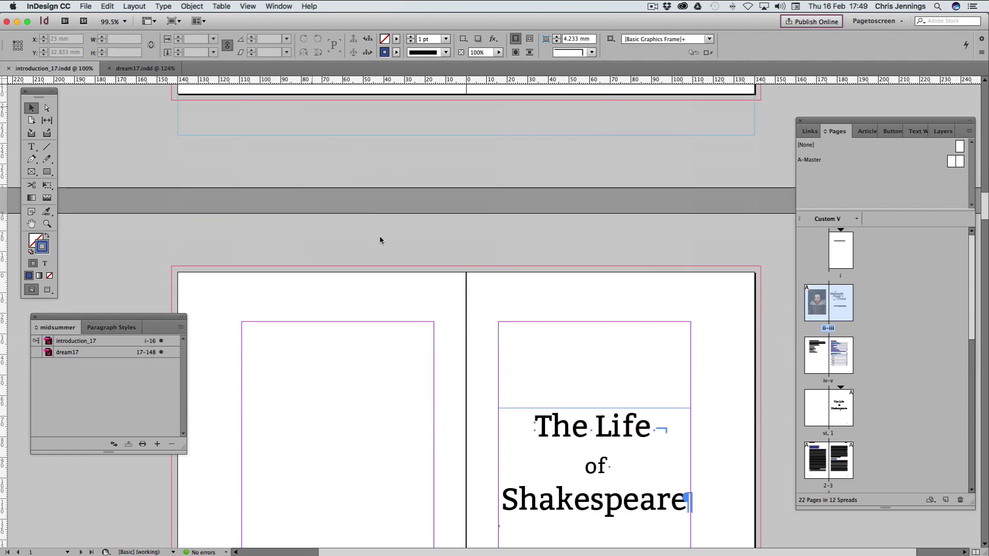
{"action": "scroll", "coordinate": [381, 240], "scroll_direction": "down", "scroll_amount": 10}
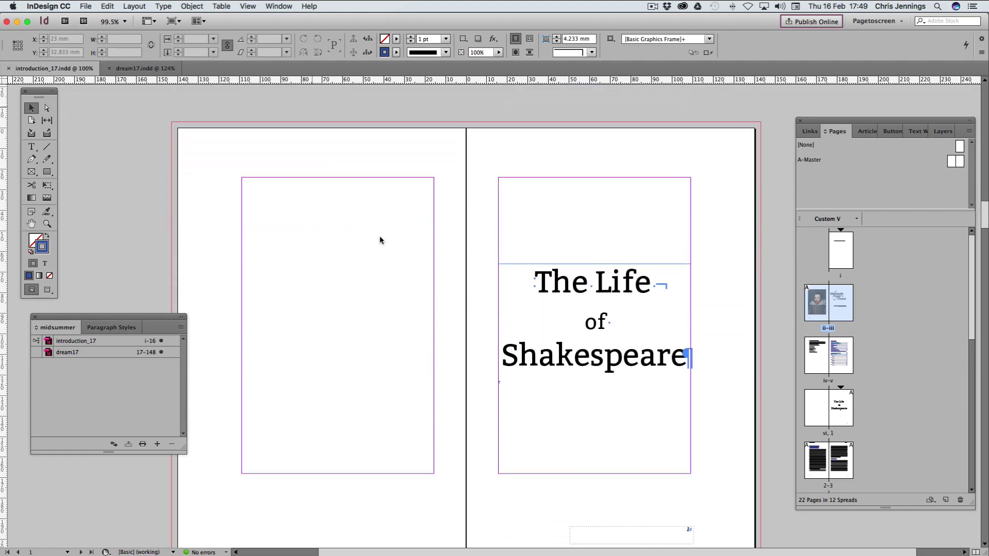
{"action": "scroll", "coordinate": [380, 240], "scroll_direction": "up", "scroll_amount": 20}
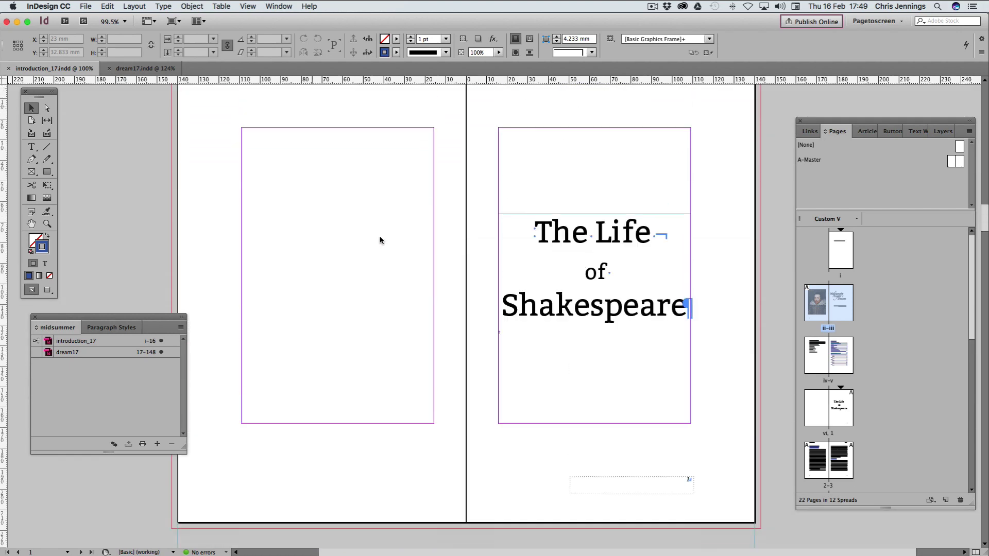
{"action": "scroll", "coordinate": [380, 240], "scroll_direction": "up", "scroll_amount": 15}
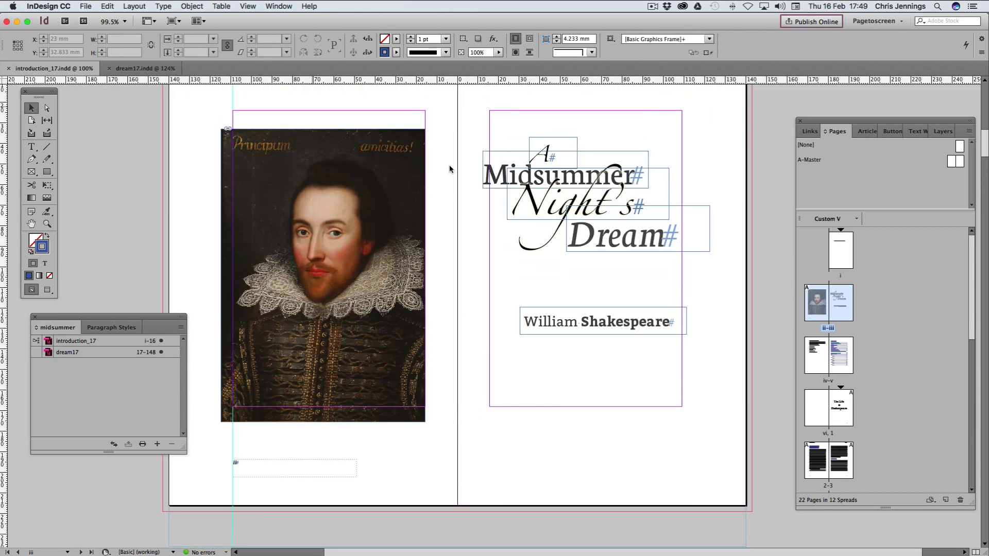
{"action": "scroll", "coordinate": [453, 156], "scroll_direction": "up", "scroll_amount": 15}
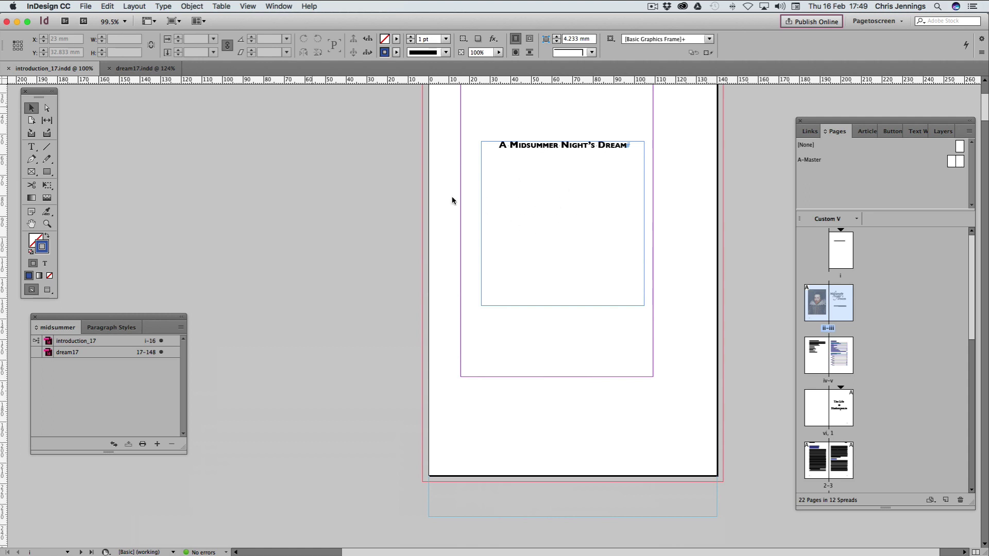
{"action": "scroll", "coordinate": [394, 206], "scroll_direction": "down", "scroll_amount": 20}
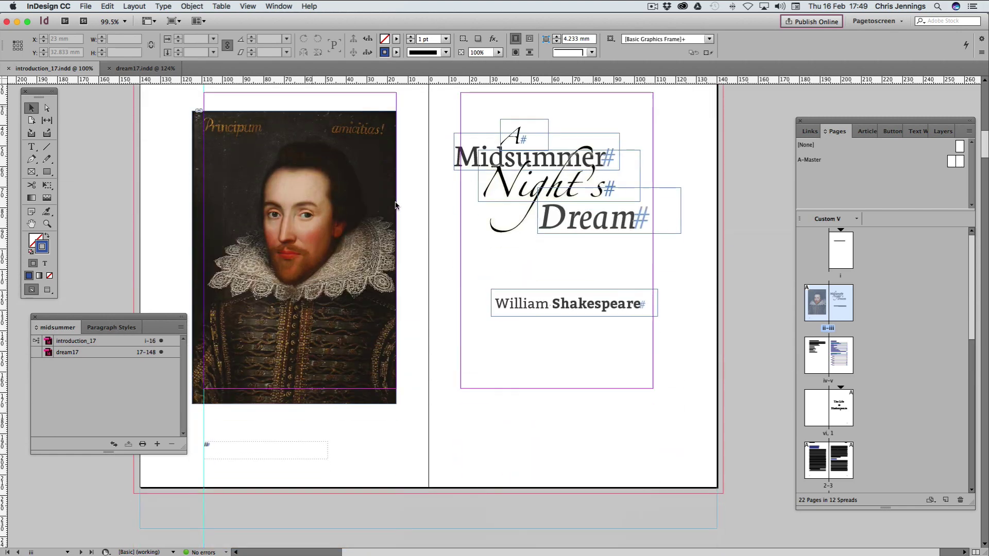
{"action": "scroll", "coordinate": [395, 206], "scroll_direction": "down", "scroll_amount": 5}
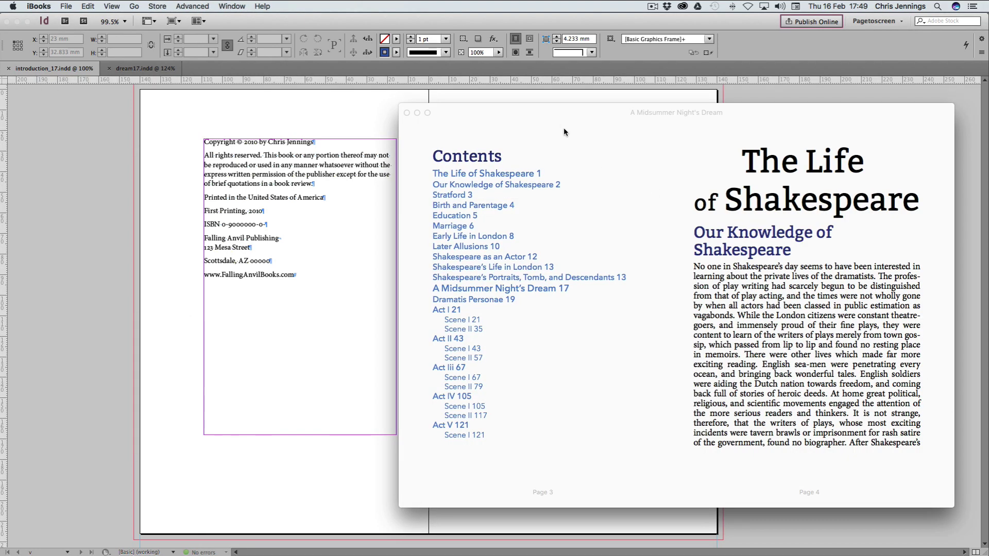
- Follow the Shakespeare's Life in London contents link and browse the Table of Contents popover
{"action": "left_click_drag", "start_coordinate": [559, 111], "coordinate": [444, 103]}
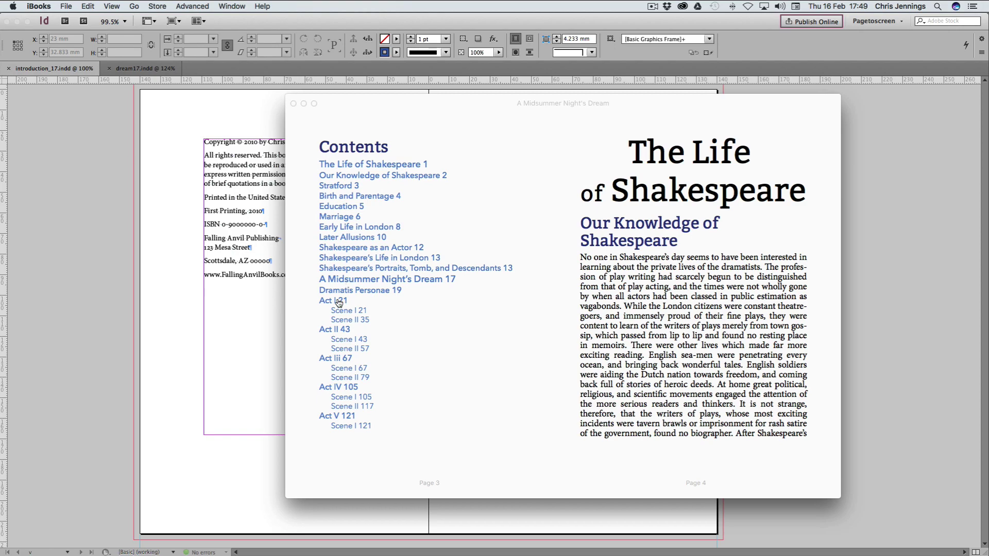
{"action": "left_click", "coordinate": [346, 260]}
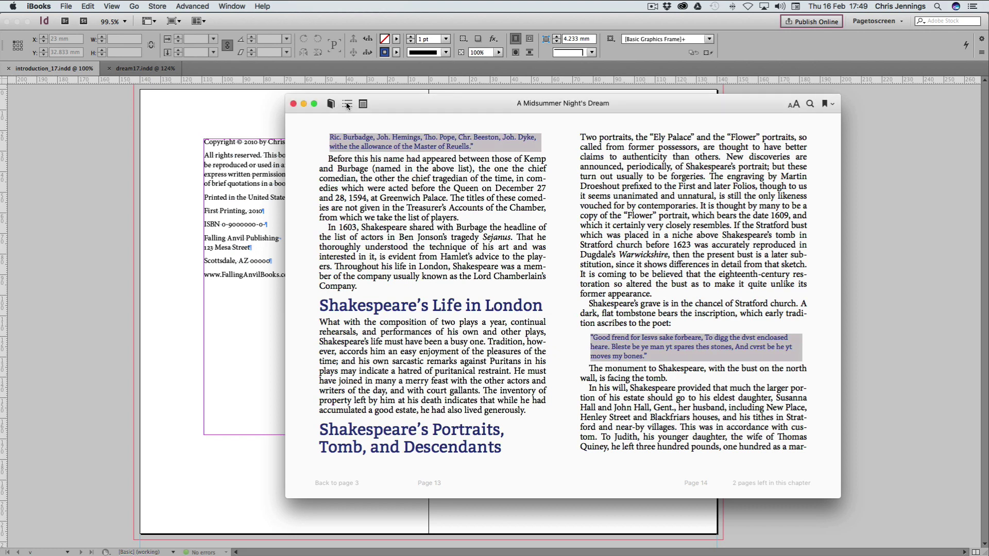
{"action": "left_click", "coordinate": [348, 105]}
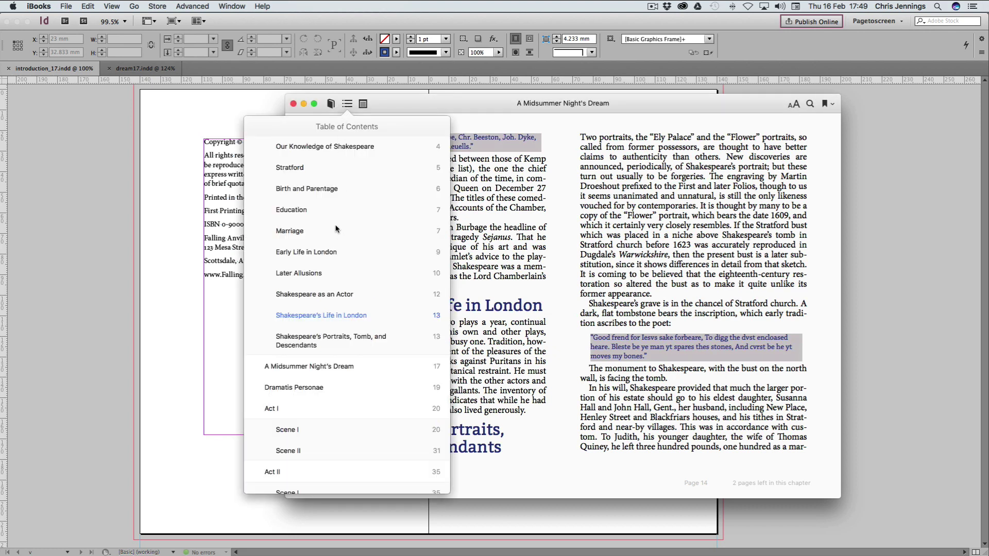
{"action": "scroll", "coordinate": [318, 189], "scroll_direction": "up", "scroll_amount": 1}
{"action": "scroll", "coordinate": [317, 189], "scroll_direction": "down", "scroll_amount": 10}
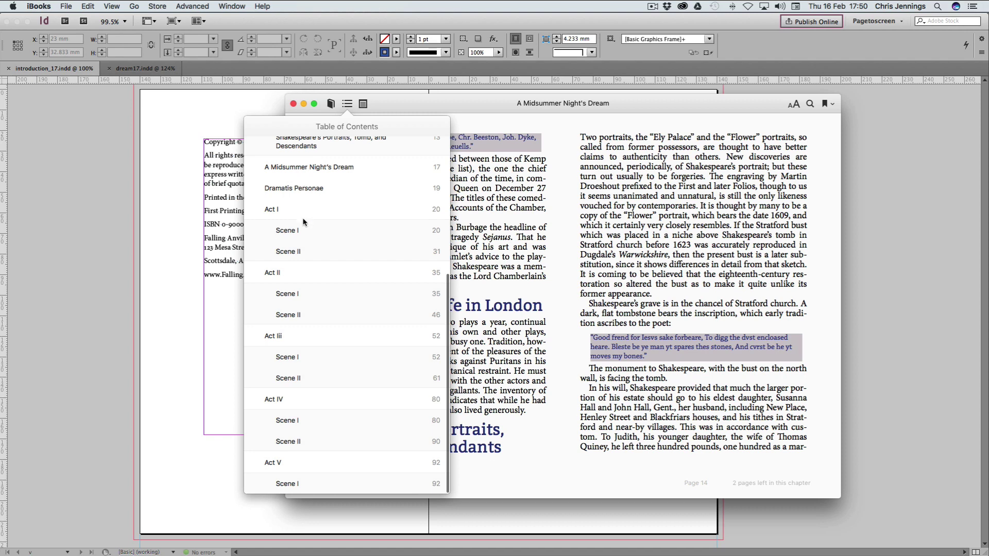
{"action": "scroll", "coordinate": [304, 222], "scroll_direction": "up", "scroll_amount": 10}
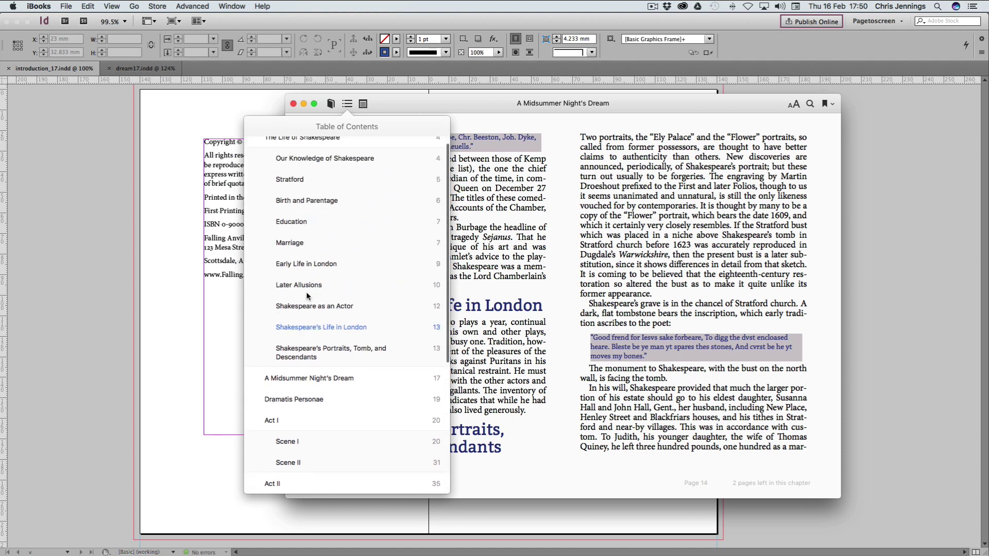
{"action": "left_click", "coordinate": [427, 106]}
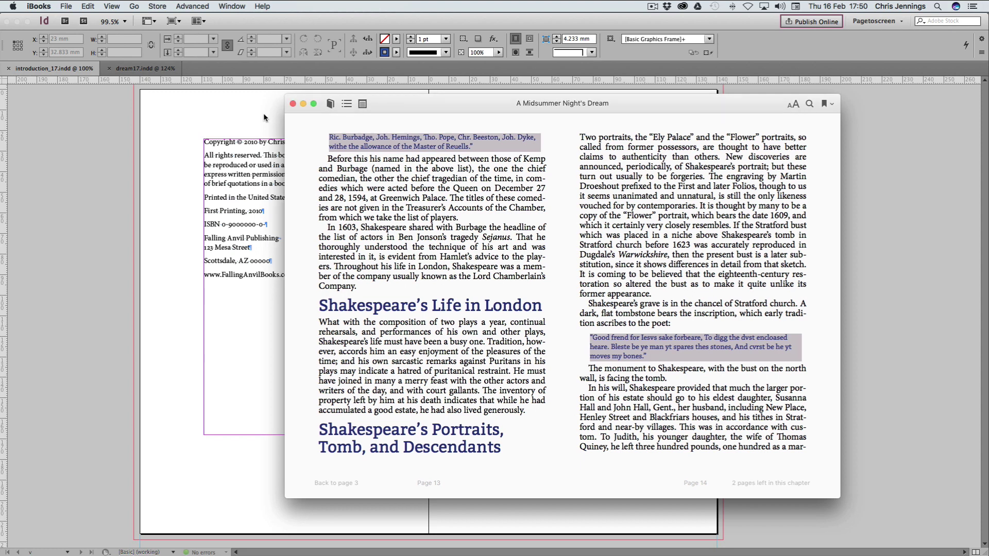
{"action": "left_click", "coordinate": [247, 110]}
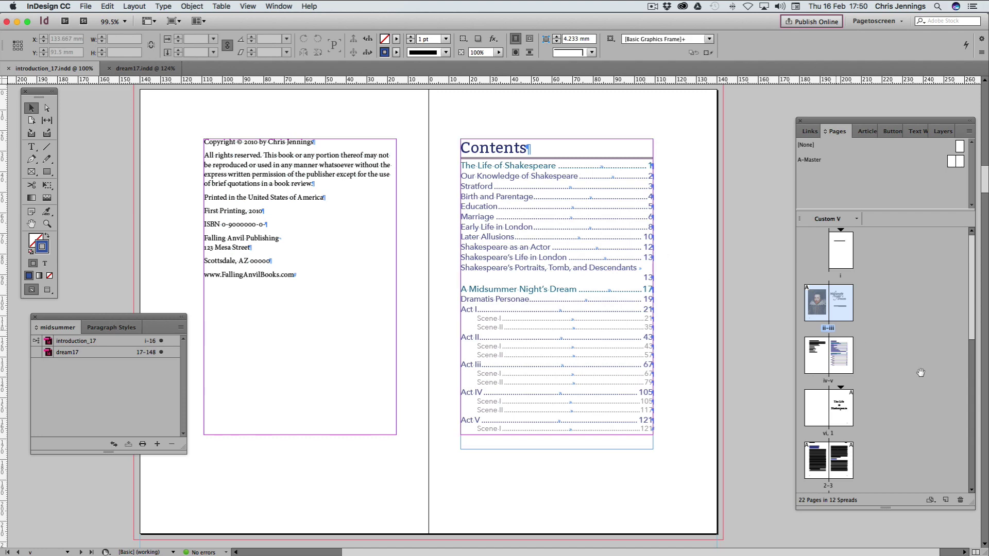
- In iBooks, page back to the Contents and follow the Shakespeare as an Actor link
{"action": "key", "text": "super+Tab"}
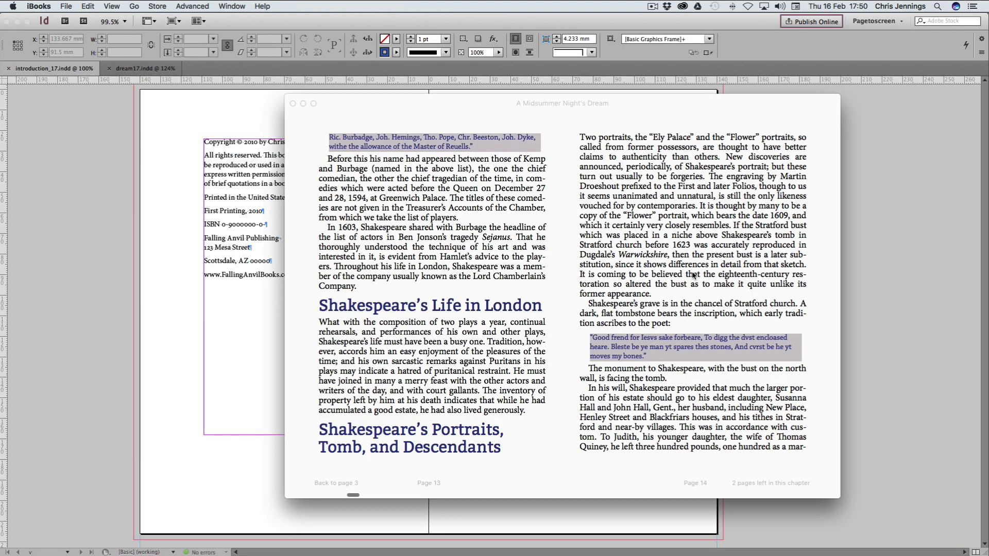
{"action": "left_click", "coordinate": [296, 306]}
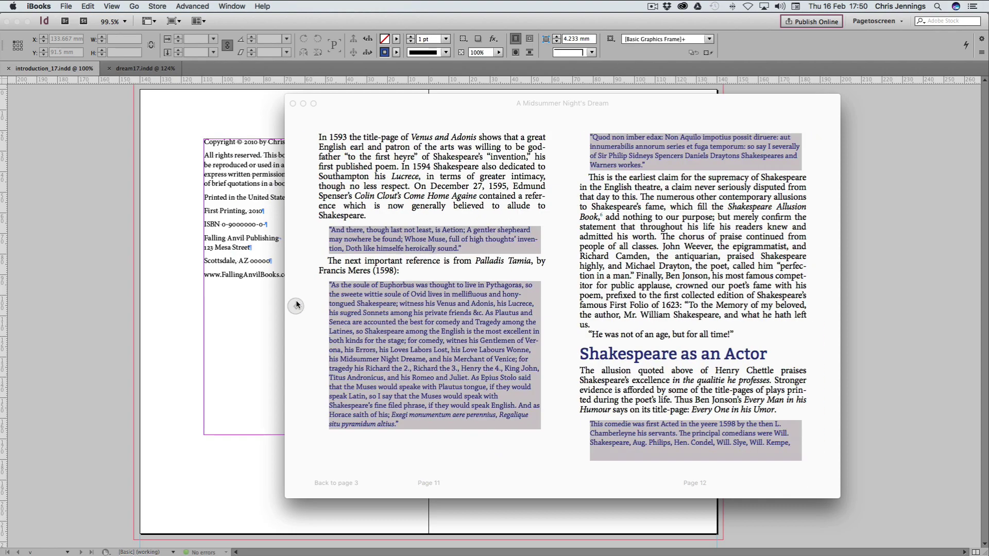
{"action": "left_click", "coordinate": [295, 306]}
{"action": "left_click", "coordinate": [296, 306]}
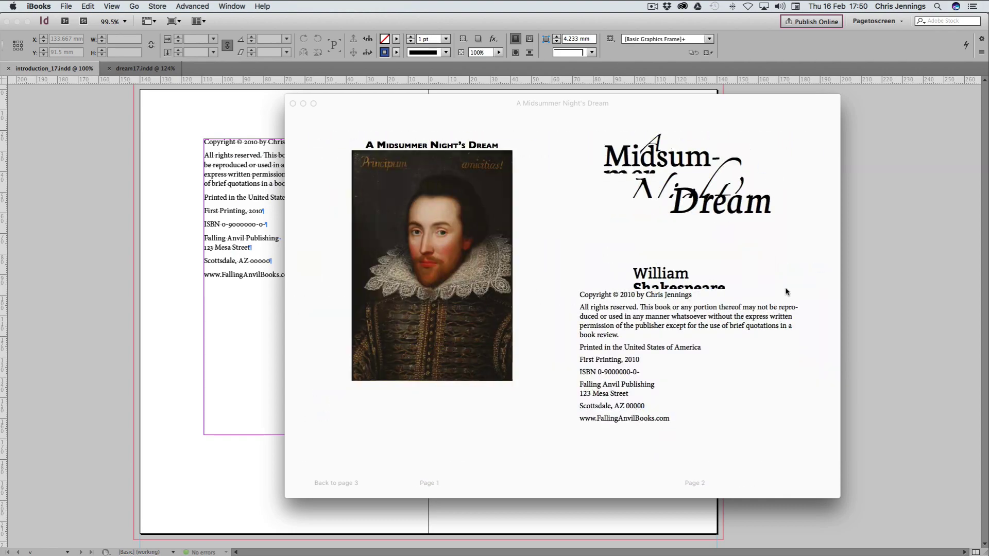
{"action": "left_click", "coordinate": [831, 304]}
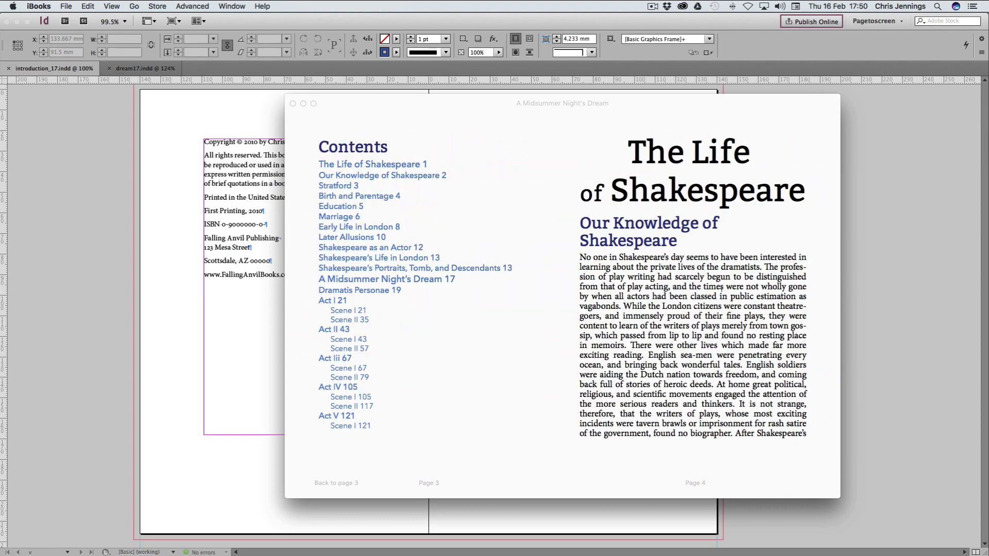
{"action": "left_click", "coordinate": [354, 250]}
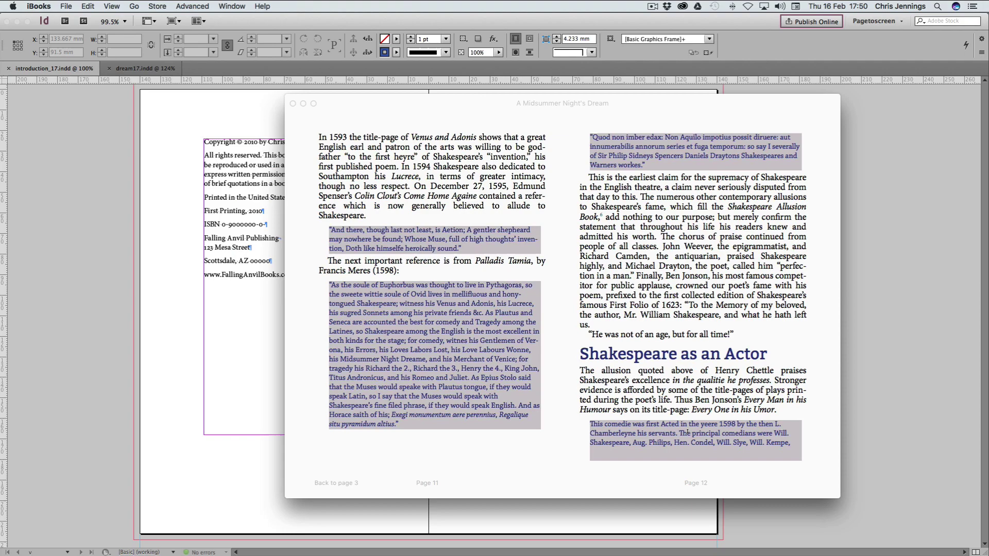
- Jump to Act IV, Scene II via the contents link and the Table of Contents popover
{"action": "left_click", "coordinate": [294, 305]}
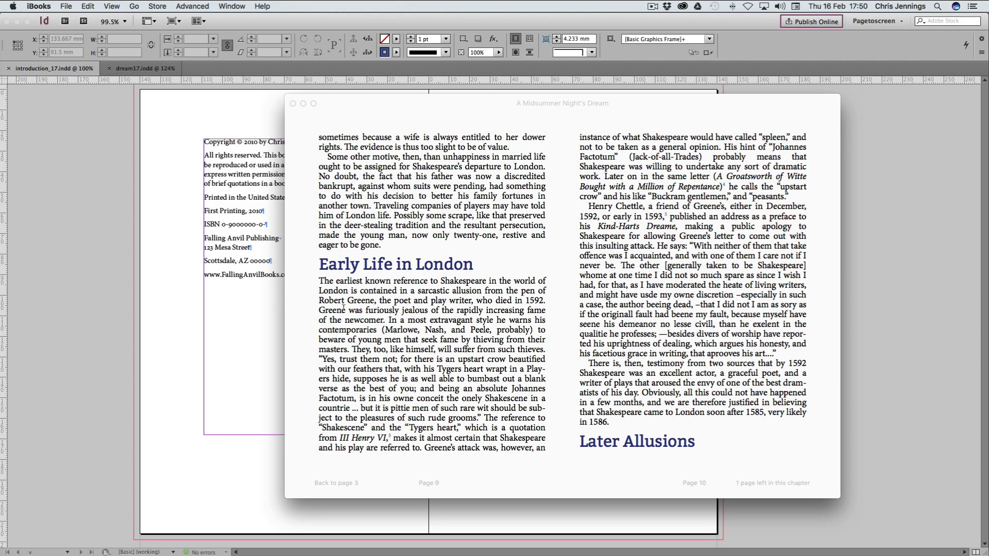
{"action": "left_click", "coordinate": [295, 308]}
{"action": "left_click", "coordinate": [295, 307]}
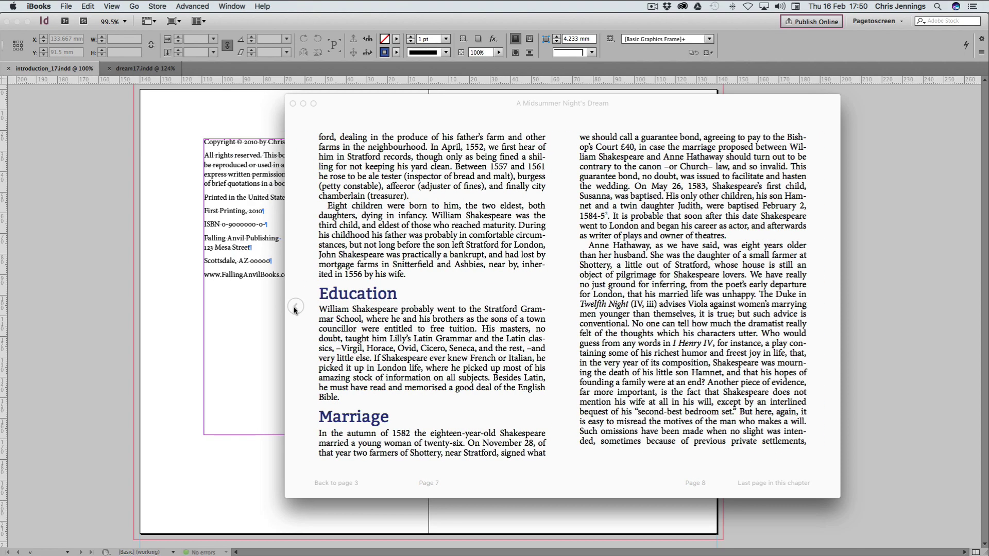
{"action": "left_click", "coordinate": [295, 308]}
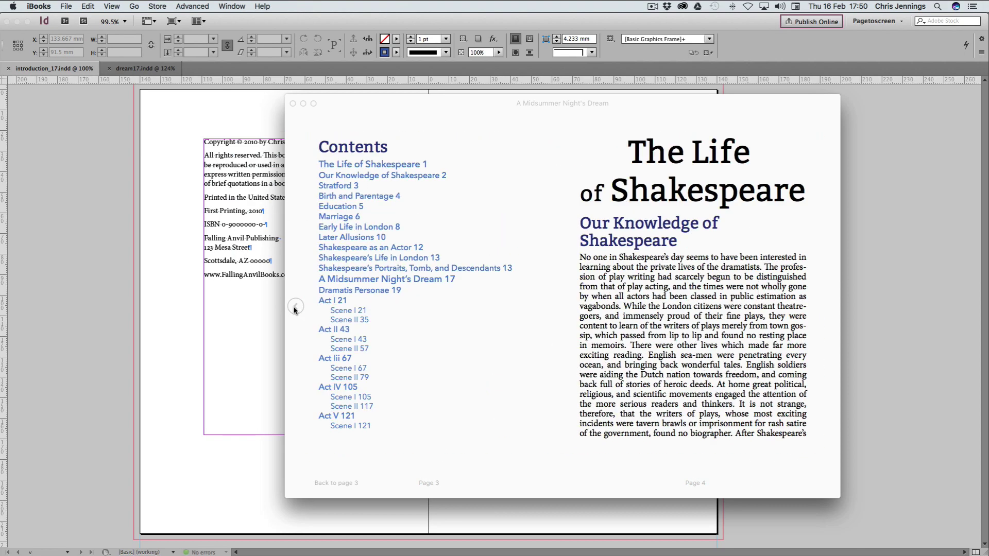
{"action": "left_click", "coordinate": [348, 410]}
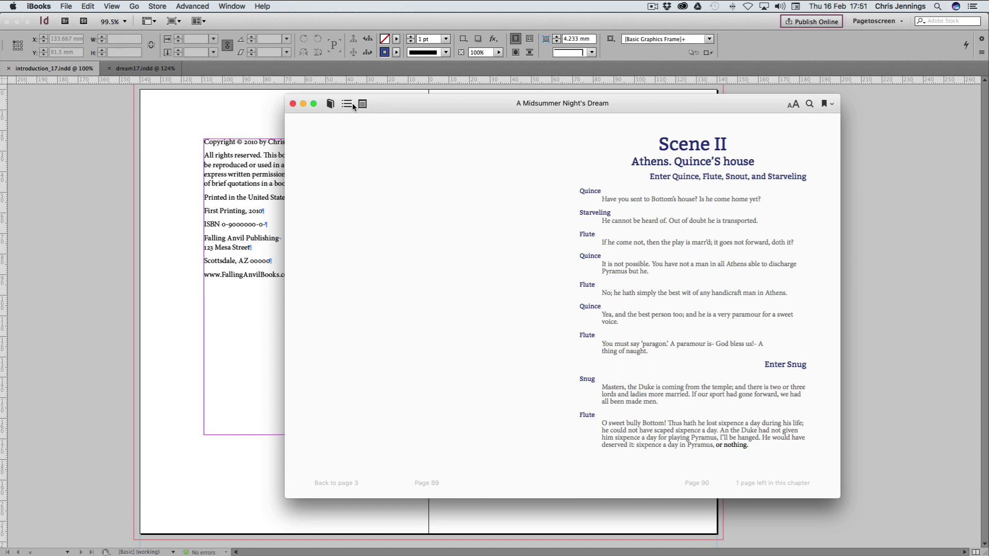
{"action": "left_click", "coordinate": [347, 105]}
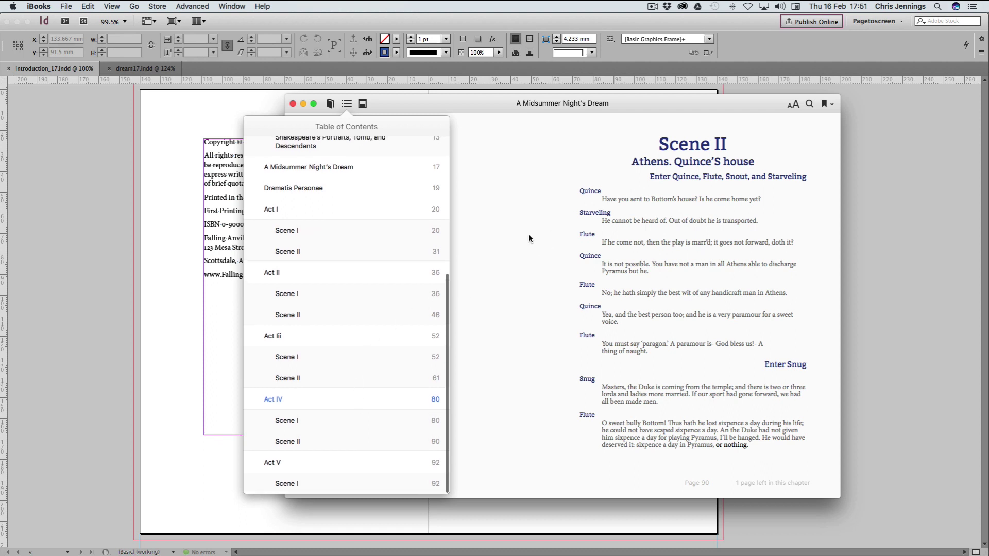
{"action": "left_click", "coordinate": [312, 441]}
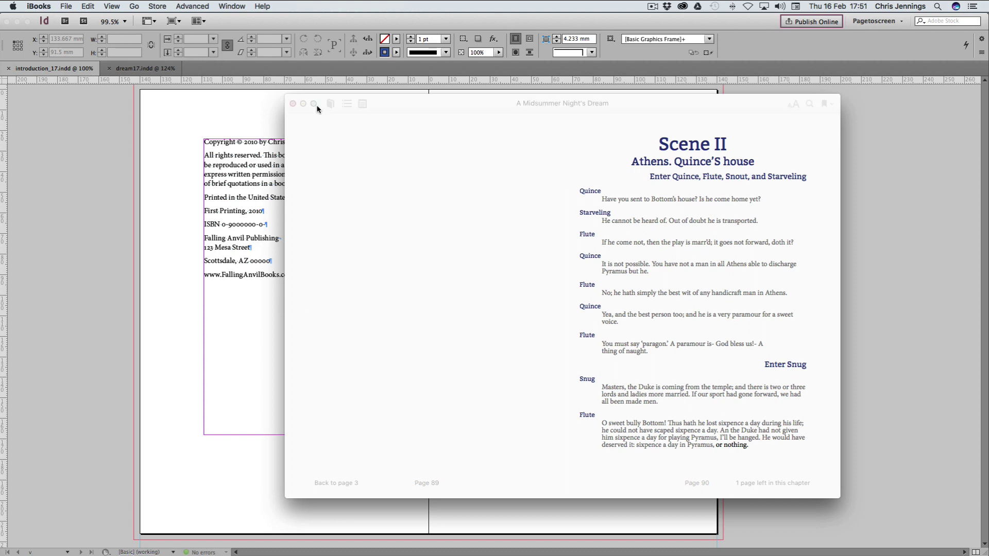
- Switch to InDesign and scroll up to page i with the A Midsummer Night's Dream half-title
{"action": "mouse_move", "coordinate": [300, 104]}
{"action": "left_click", "coordinate": [227, 100]}
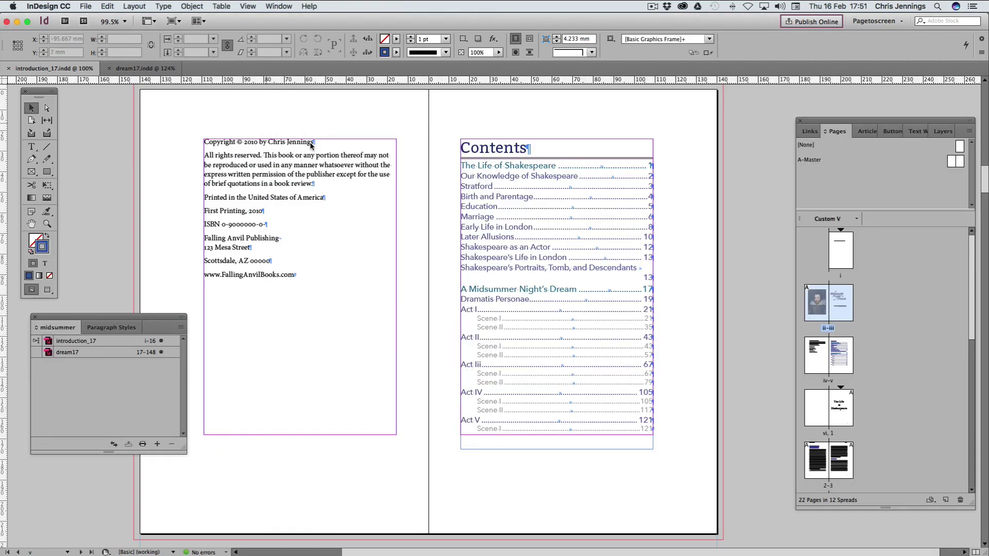
{"action": "scroll", "coordinate": [338, 206], "scroll_direction": "up", "scroll_amount": 15}
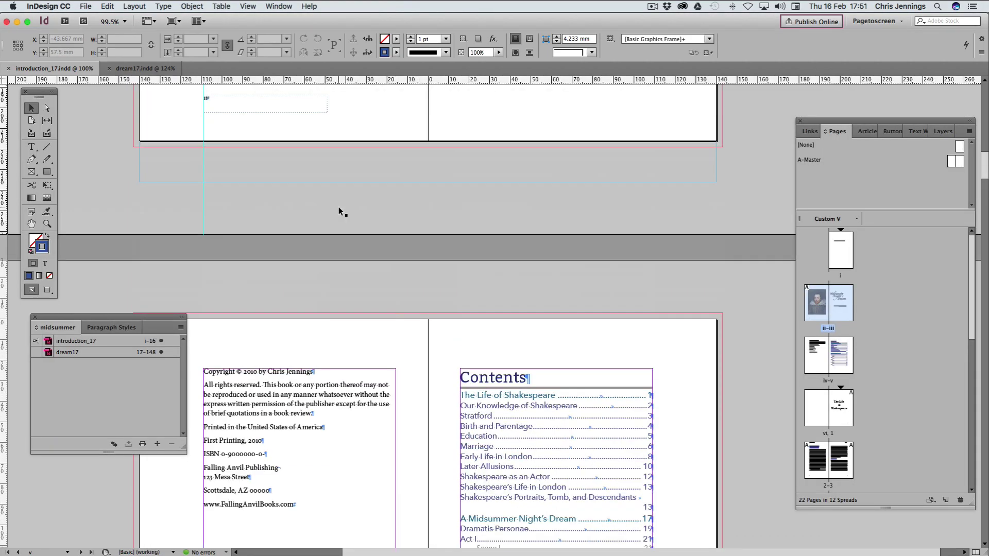
{"action": "scroll", "coordinate": [339, 206], "scroll_direction": "up", "scroll_amount": 15}
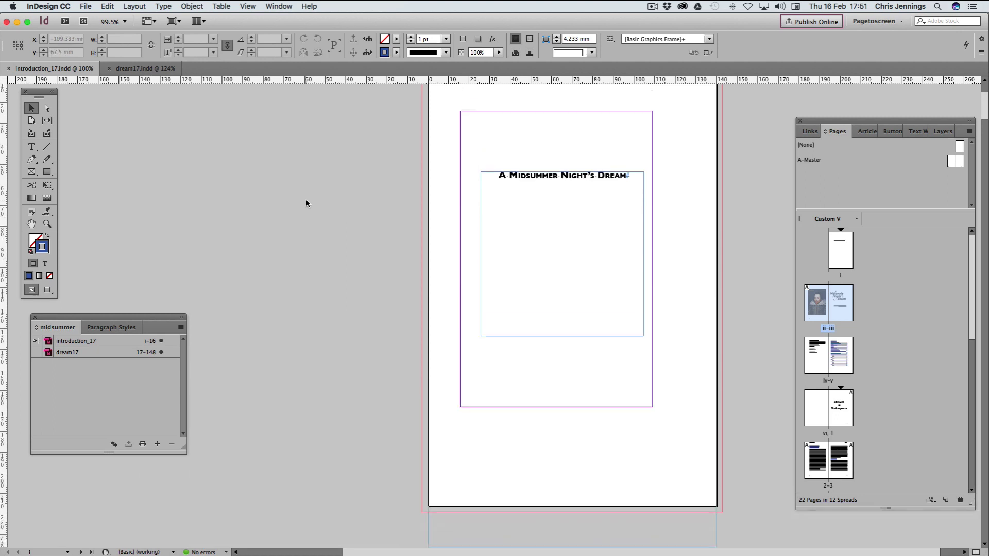
{"action": "scroll", "coordinate": [306, 204], "scroll_direction": "up", "scroll_amount": 2}
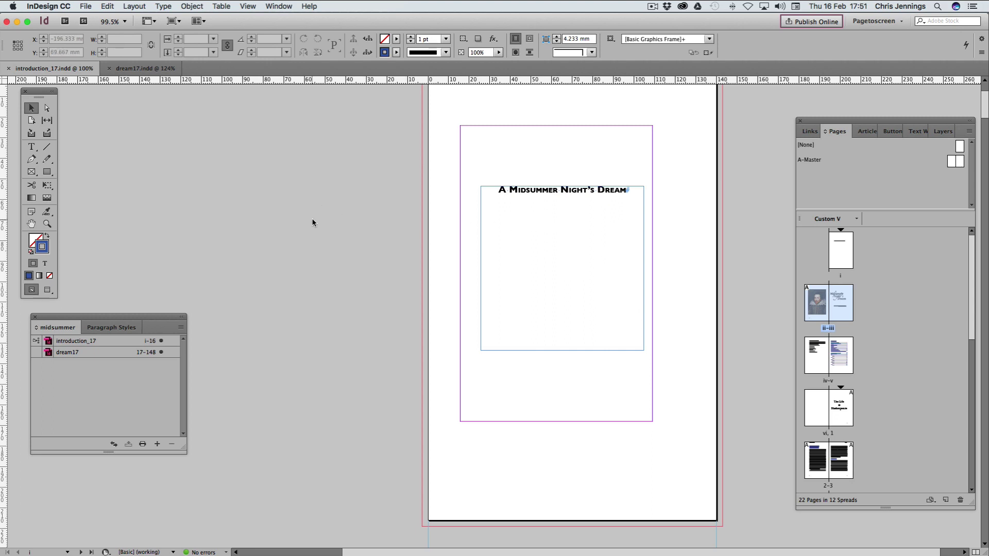
{"action": "scroll", "coordinate": [312, 222], "scroll_direction": "up", "scroll_amount": 1}
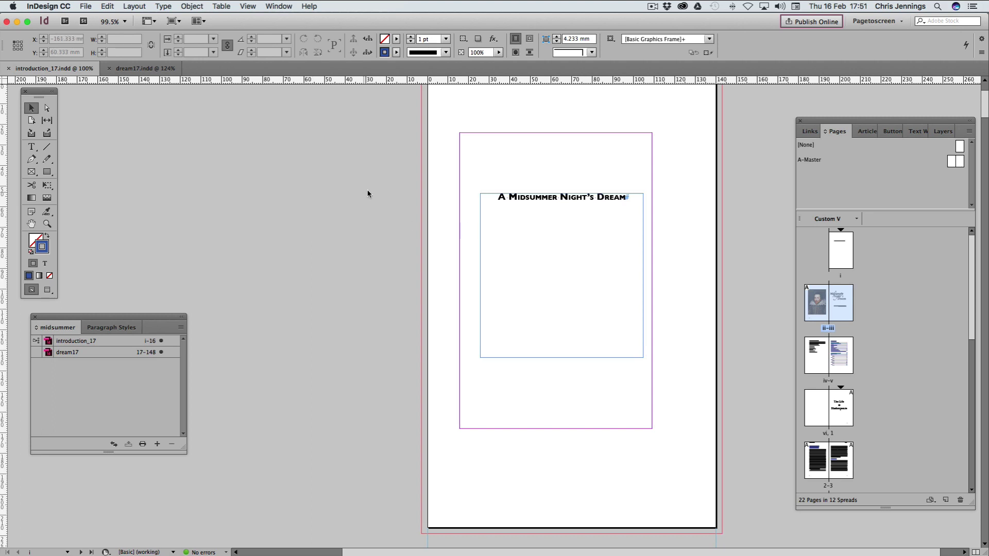
{"action": "scroll", "coordinate": [364, 194], "scroll_direction": "up", "scroll_amount": 1}
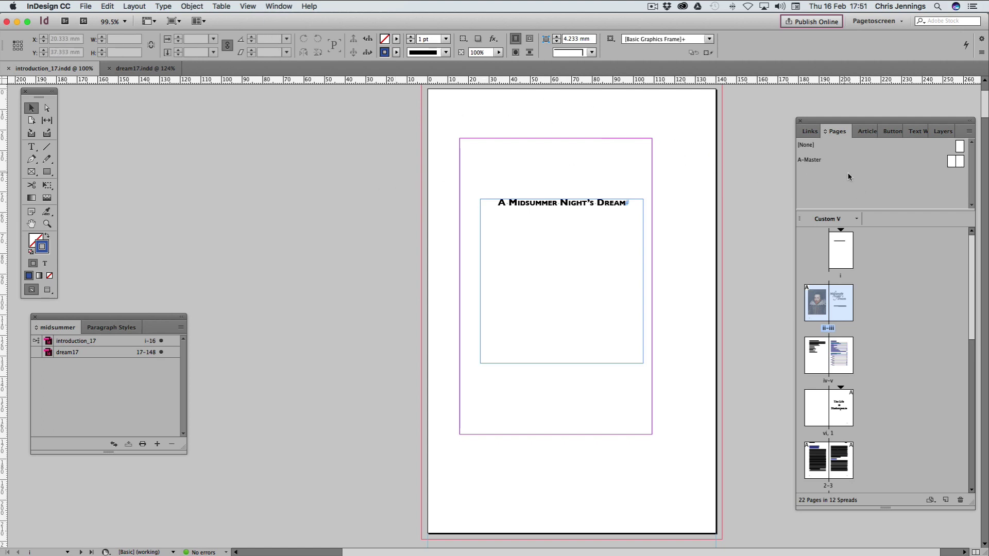
- Float the Articles panel beside the page, shortened and nudged slightly left
{"action": "left_click", "coordinate": [868, 133]}
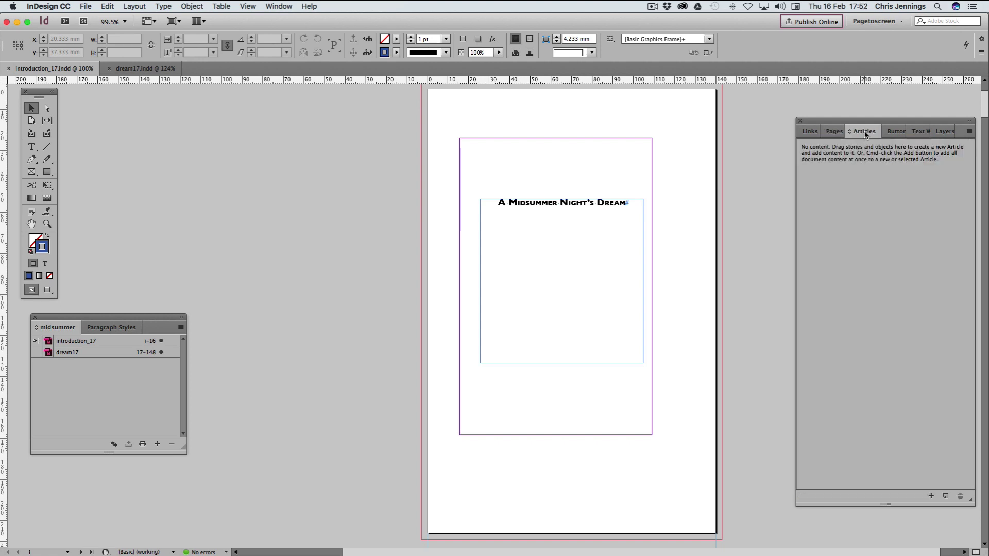
{"action": "left_click_drag", "start_coordinate": [865, 134], "coordinate": [209, 122]}
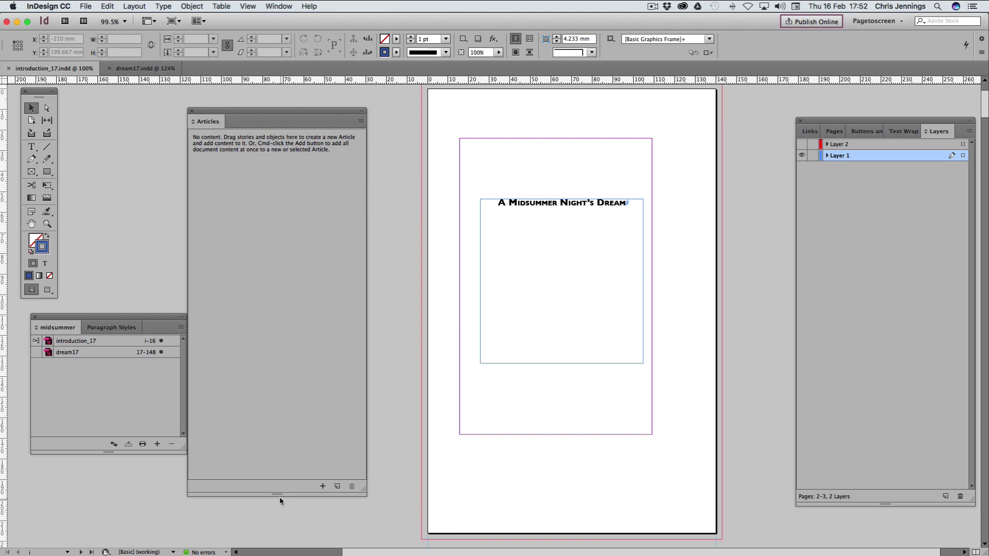
{"action": "left_click_drag", "start_coordinate": [280, 500], "coordinate": [274, 281]}
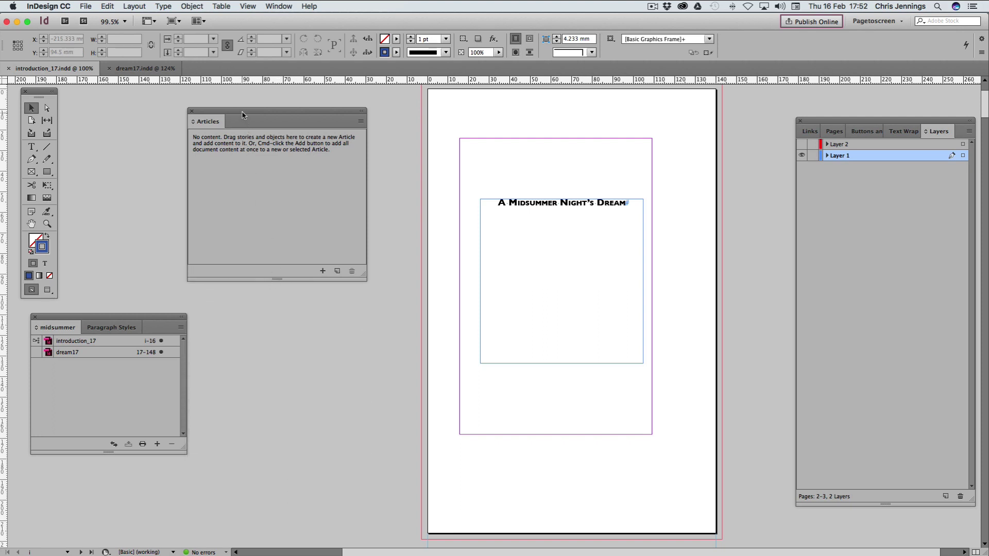
{"action": "left_click_drag", "start_coordinate": [243, 115], "coordinate": [225, 114]}
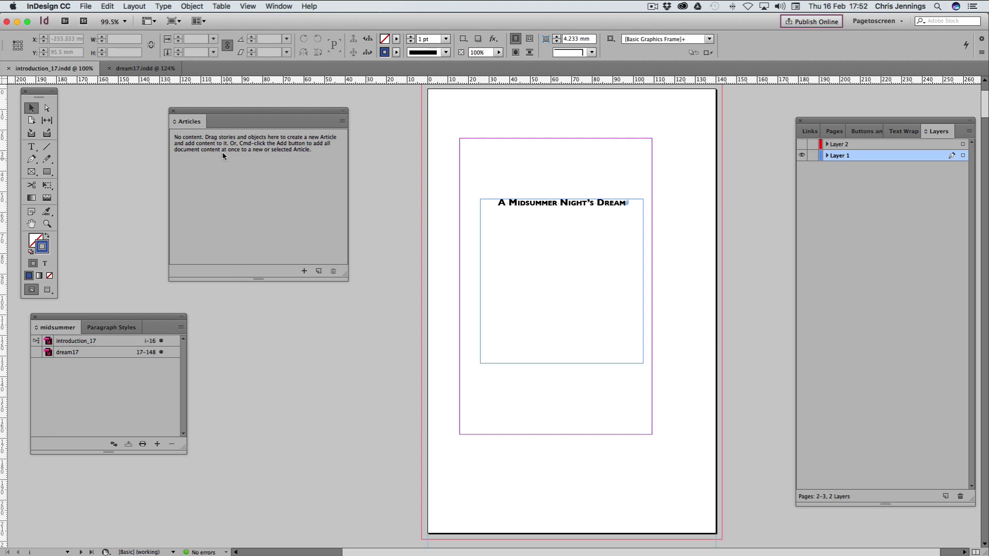
- Make the half-title frame a new article named 'half title', excluded from export
{"action": "left_click", "coordinate": [486, 222]}
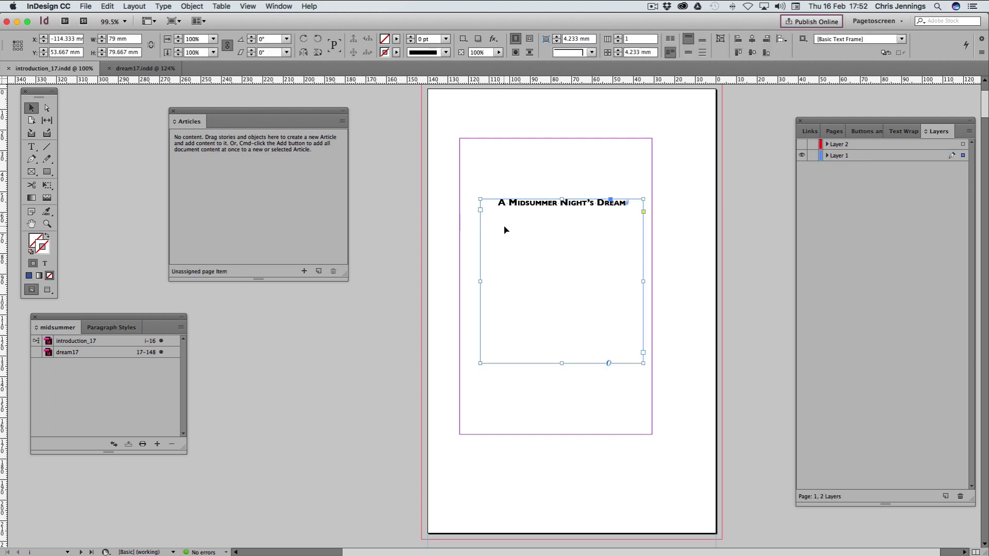
{"action": "left_click_drag", "start_coordinate": [535, 233], "coordinate": [265, 192]}
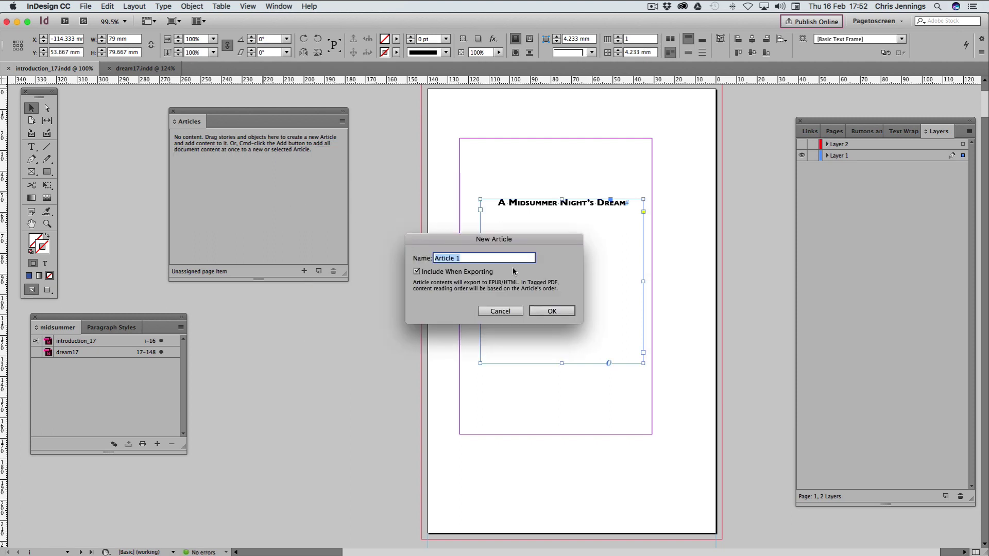
{"action": "type", "text": "half title"}
{"action": "left_click", "coordinate": [417, 272]}
{"action": "left_click", "coordinate": [535, 311]}
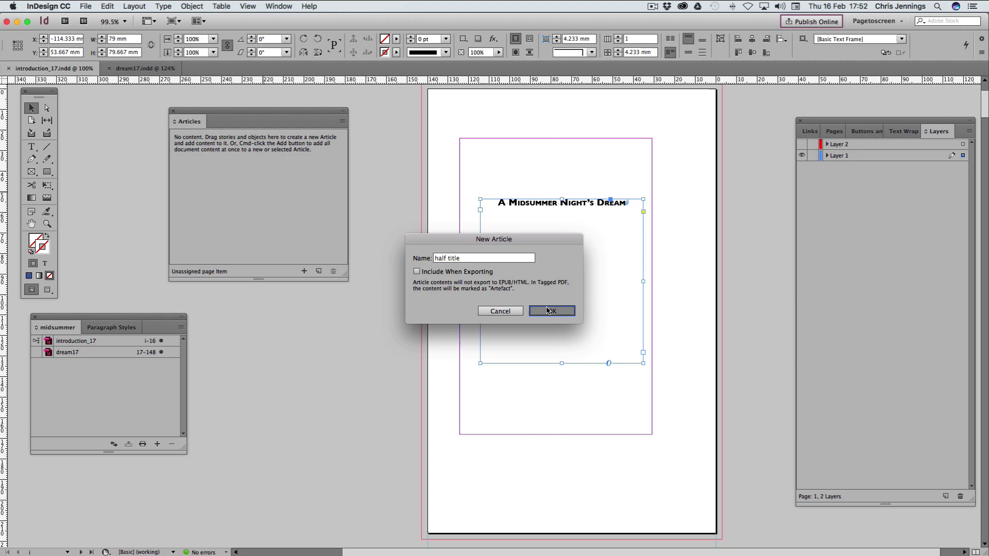
- Scroll down and select the Shakespeare portrait frame
{"action": "scroll", "coordinate": [517, 210], "scroll_direction": "down", "scroll_amount": 6}
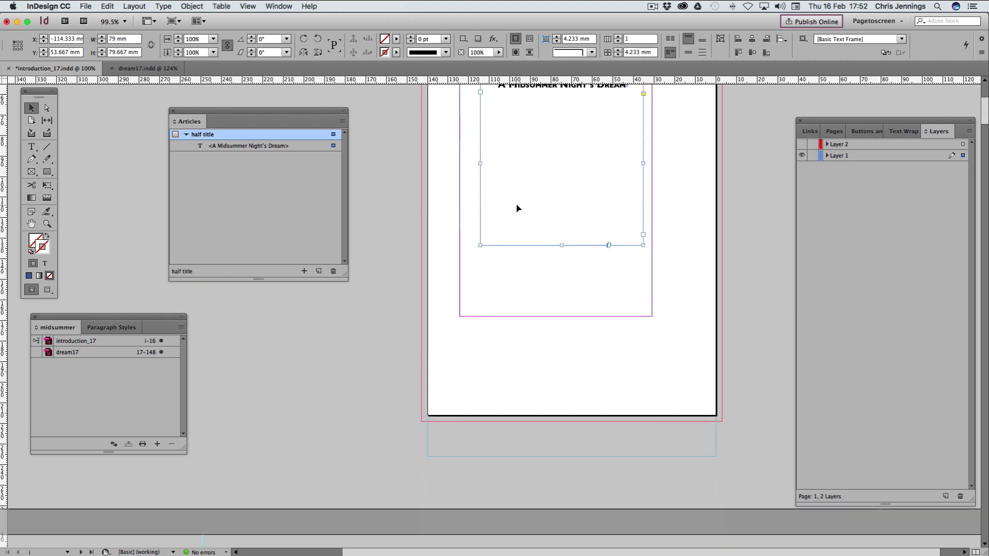
{"action": "scroll", "coordinate": [518, 208], "scroll_direction": "down", "scroll_amount": 5}
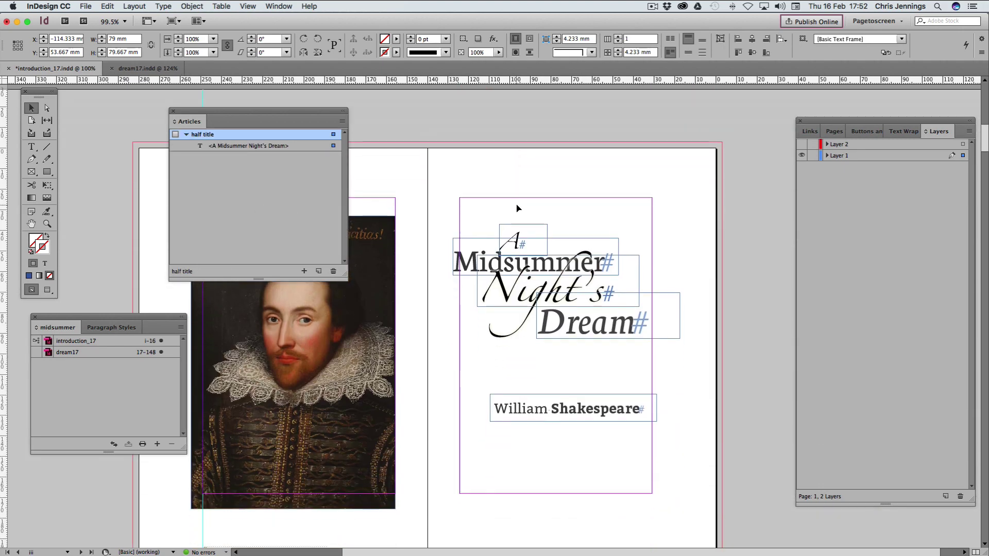
{"action": "left_click", "coordinate": [293, 363]}
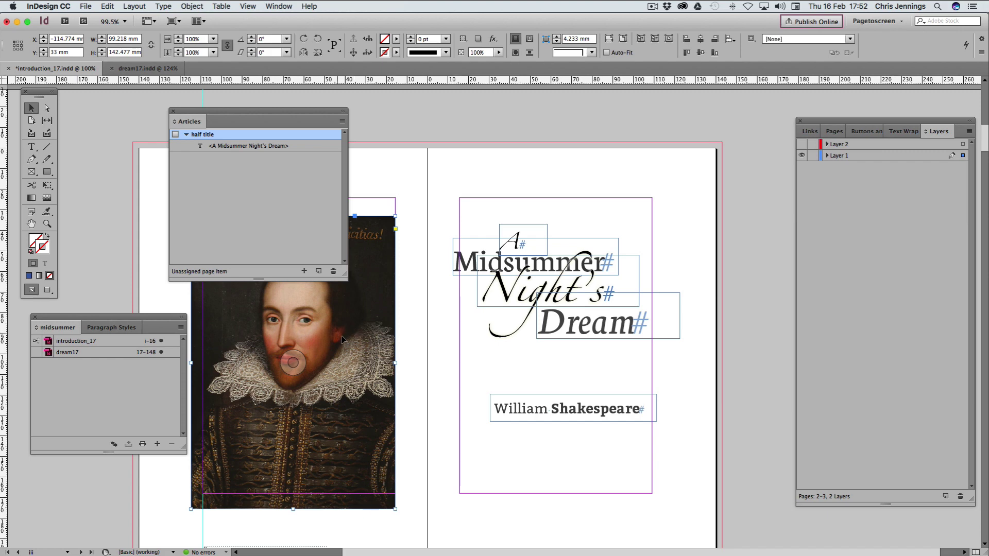
- Add the Shakespeare portrait as a new exported article named 'frontis'
{"action": "left_click_drag", "start_coordinate": [354, 349], "coordinate": [242, 199]}
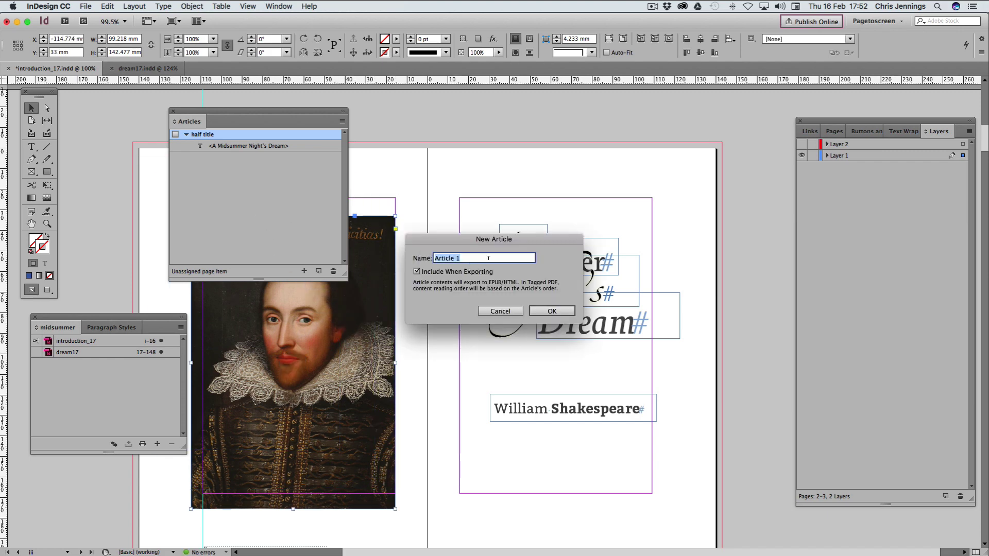
{"action": "type", "text": "frontis"}
{"action": "left_click", "coordinate": [552, 311]}
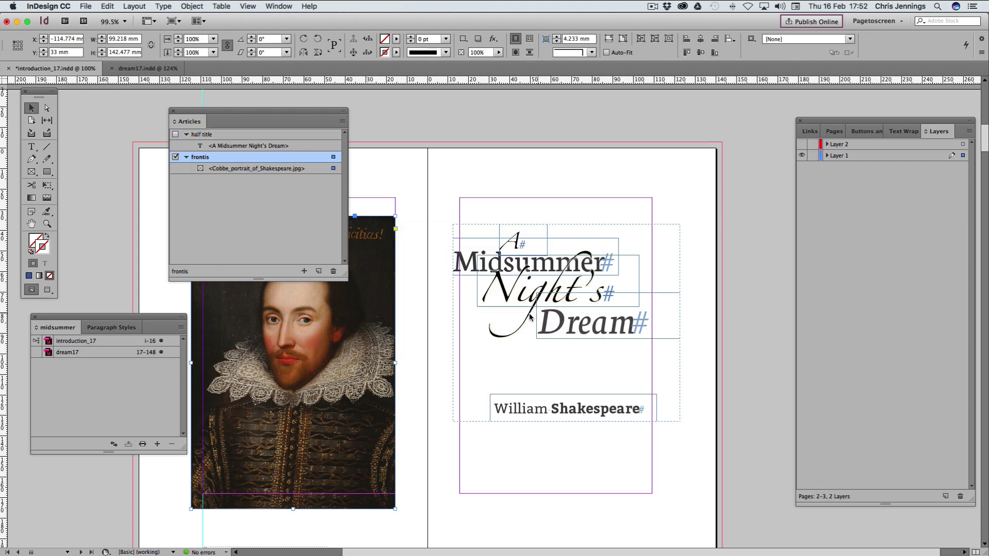
- Add the title-page group as a new exported article named 'title'
{"action": "left_click", "coordinate": [530, 275]}
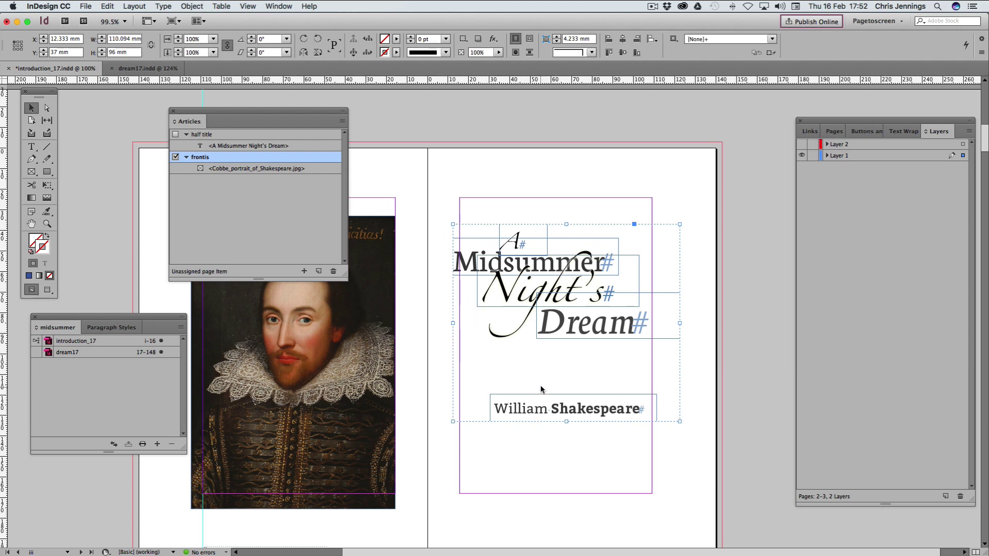
{"action": "left_click_drag", "start_coordinate": [546, 369], "coordinate": [255, 219]}
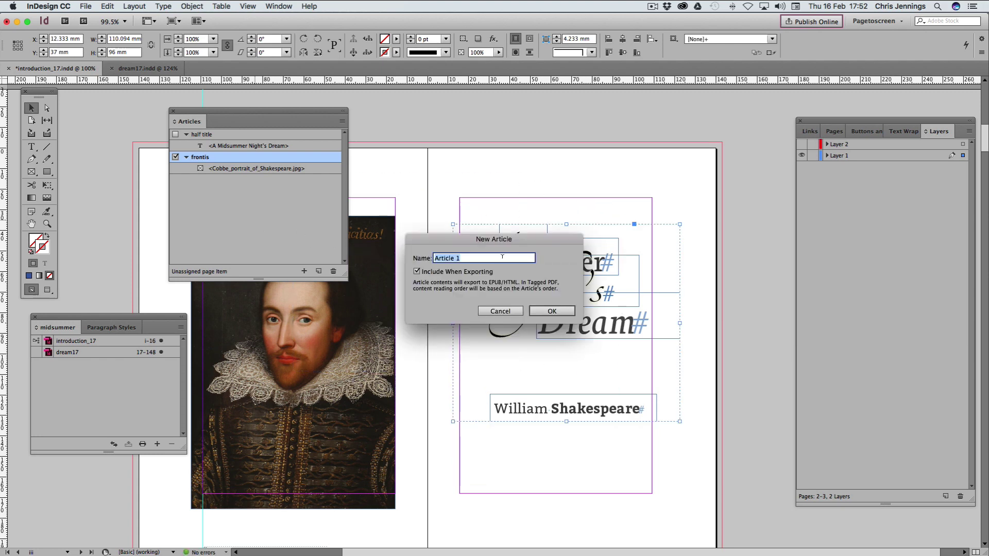
{"action": "type", "text": "title"}
{"action": "left_click", "coordinate": [552, 312]}
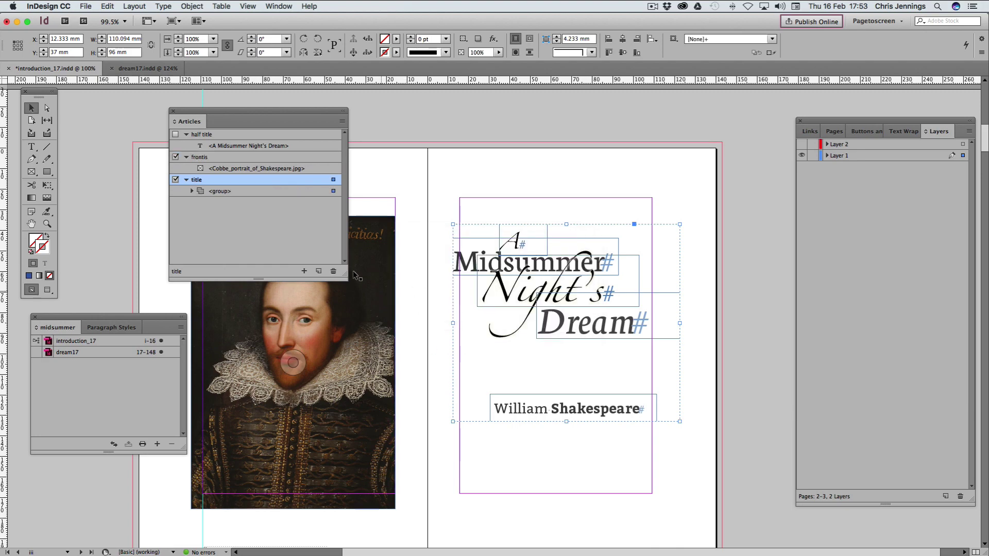
- Make the copyright text frame a new exported article named 'copyright'
{"action": "scroll", "coordinate": [525, 311], "scroll_direction": "down", "scroll_amount": 15}
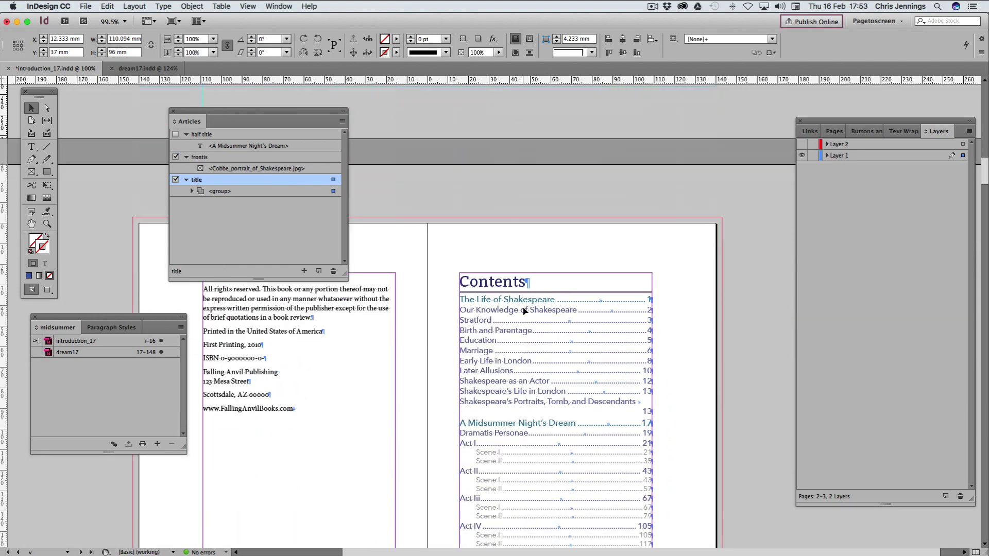
{"action": "left_click", "coordinate": [305, 332]}
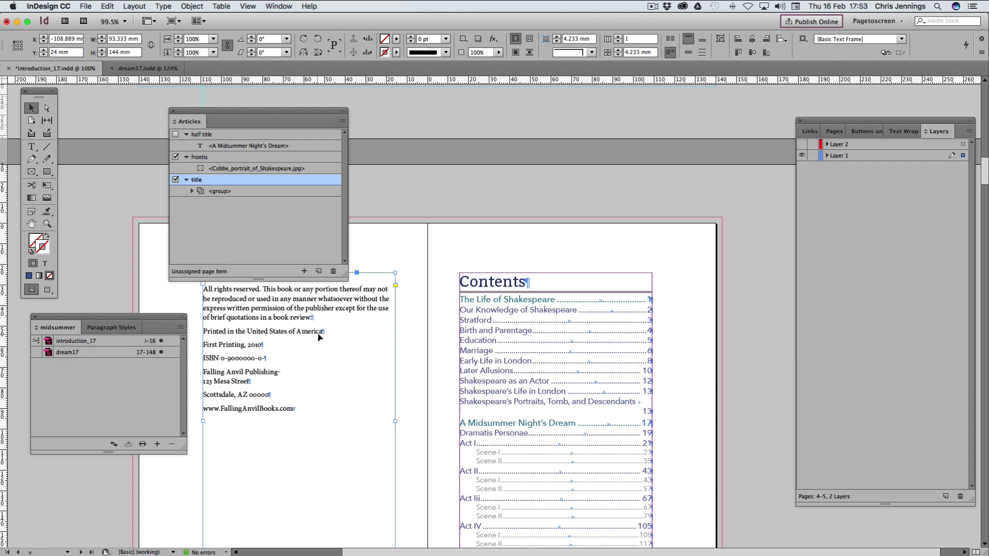
{"action": "left_click_drag", "start_coordinate": [318, 338], "coordinate": [234, 227]}
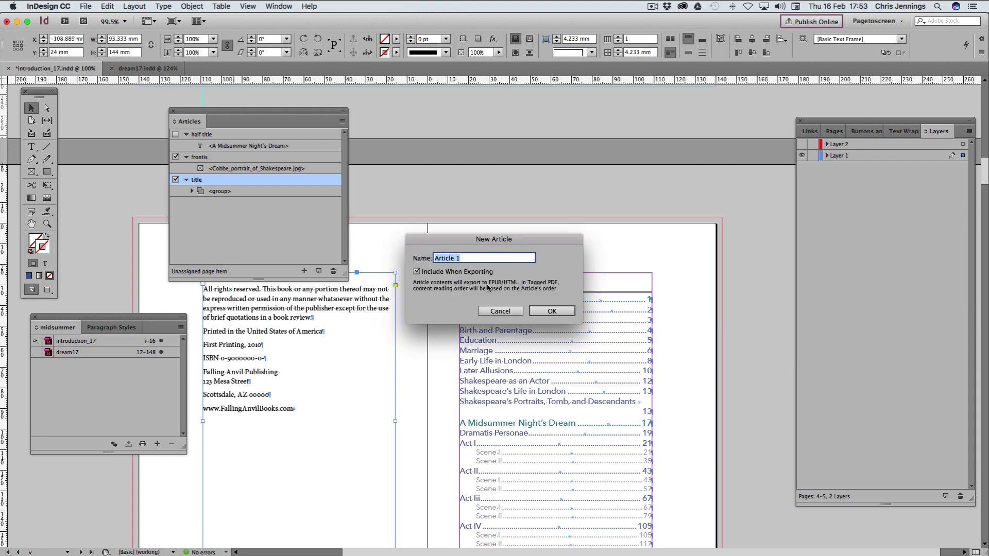
{"action": "type", "text": "copyright"}
{"action": "key", "text": "Return"}
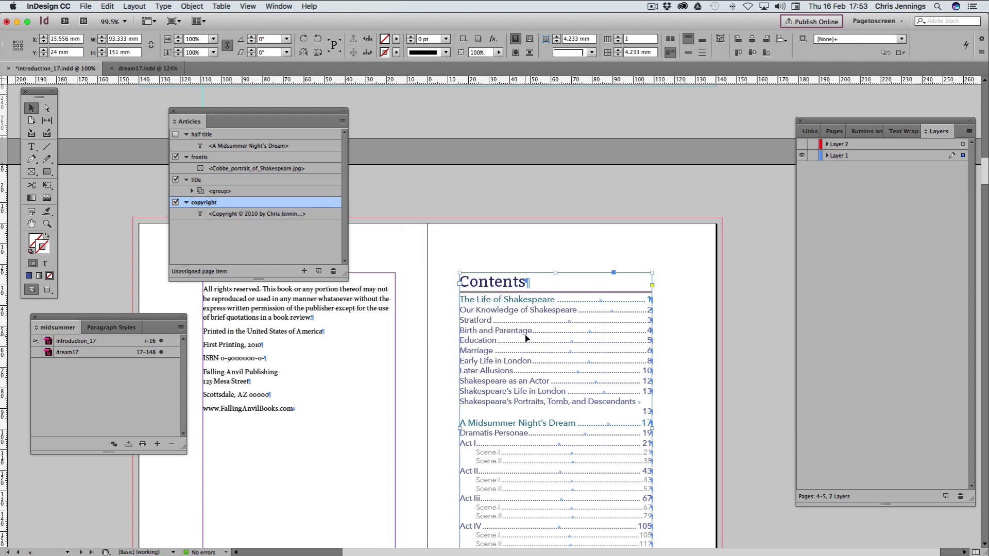
- Make the Contents frame a new exported article named 'toc'
{"action": "left_click_drag", "start_coordinate": [526, 339], "coordinate": [291, 255]}
{"action": "type", "text": "ta"}
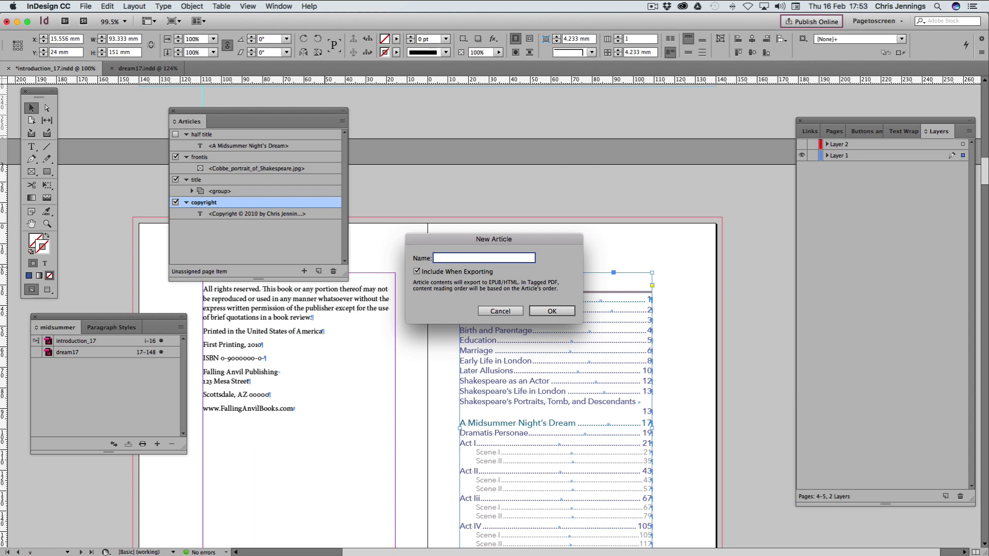
{"action": "type", "text": "toc"}
{"action": "key", "text": "Return"}
{"action": "left_click_drag", "start_coordinate": [259, 276], "coordinate": [259, 370]}
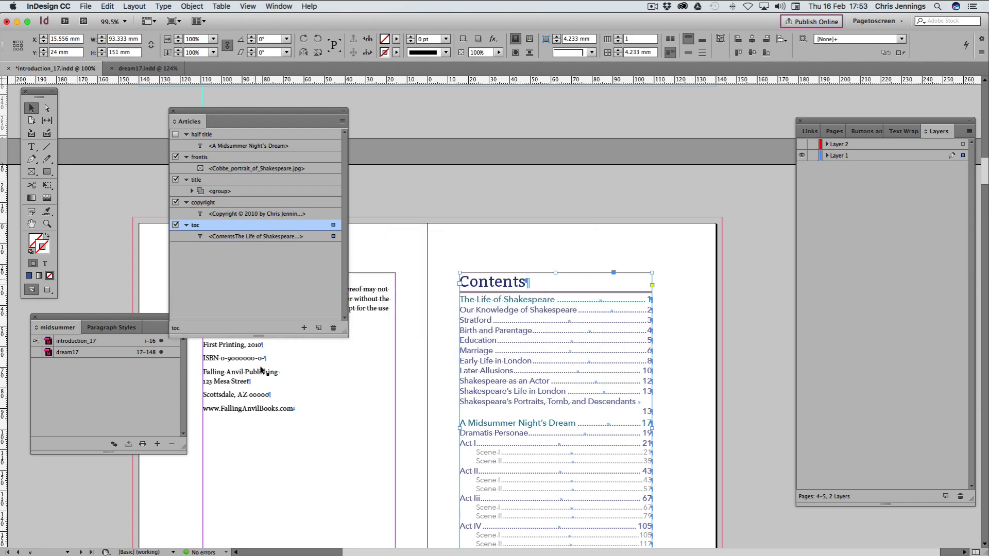
- Create an exported 'intro' article from The Life of Shakespeare title frame
{"action": "scroll", "coordinate": [462, 349], "scroll_direction": "down", "scroll_amount": 1}
{"action": "scroll", "coordinate": [462, 349], "scroll_direction": "down", "scroll_amount": 10}
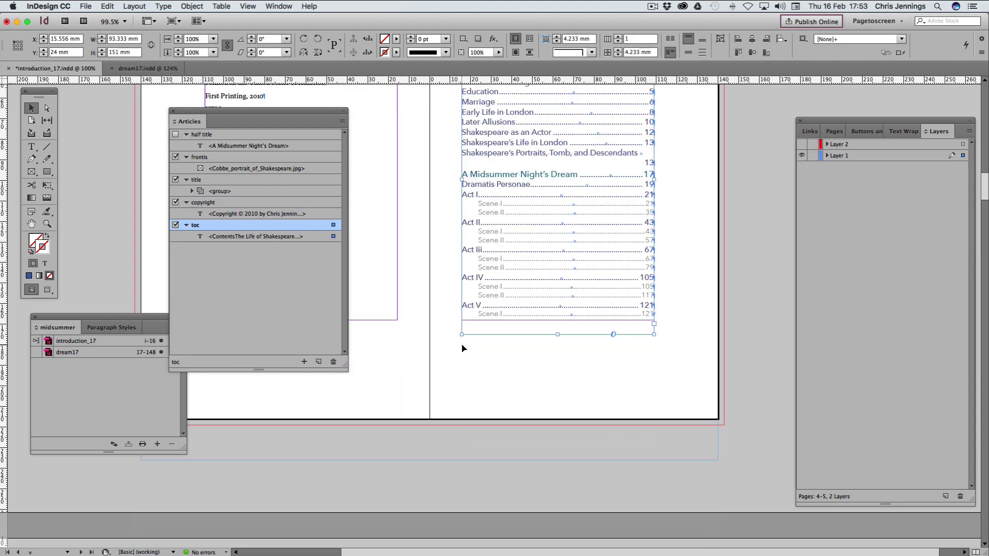
{"action": "left_click", "coordinate": [478, 368]}
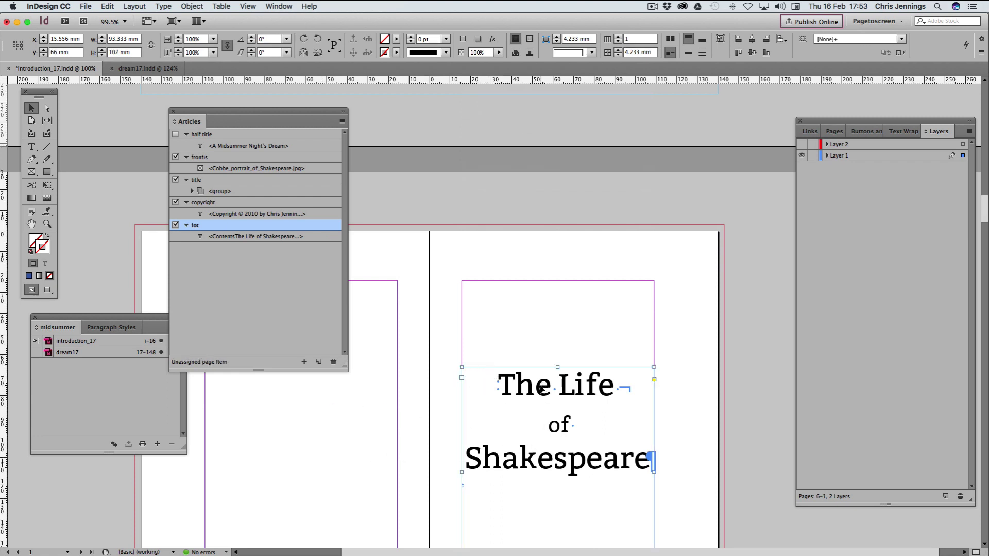
{"action": "scroll", "coordinate": [542, 390], "scroll_direction": "down", "scroll_amount": 5}
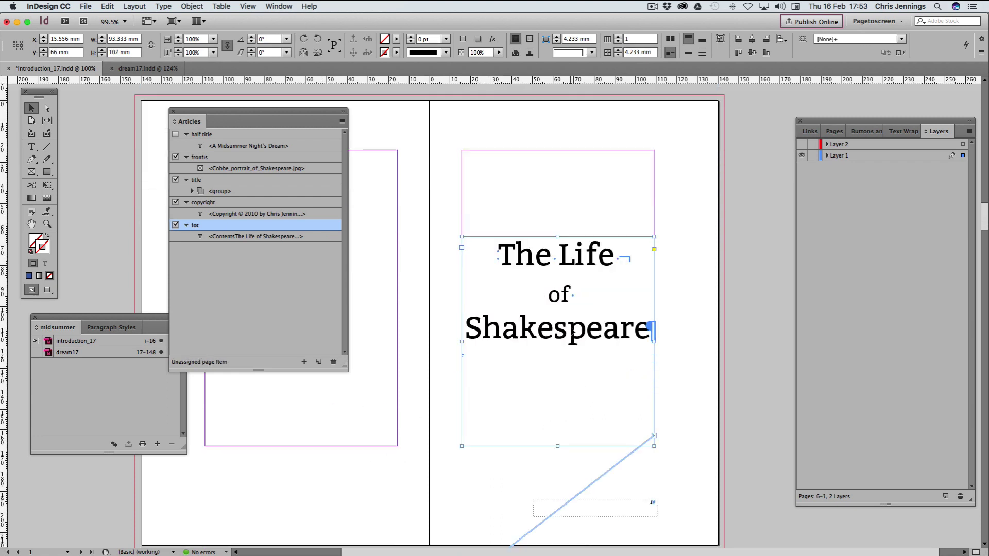
{"action": "scroll", "coordinate": [448, 333], "scroll_direction": "down", "scroll_amount": 2}
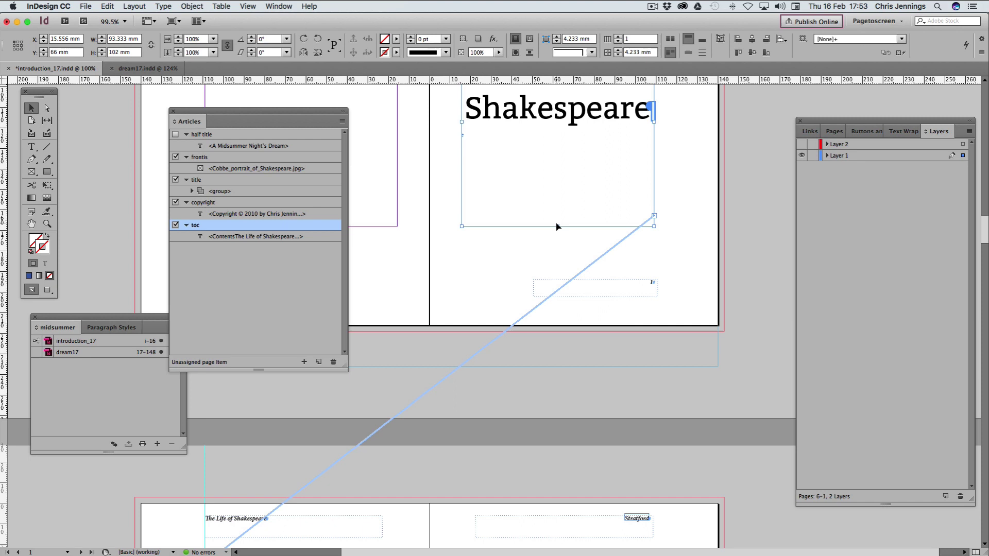
{"action": "scroll", "coordinate": [559, 225], "scroll_direction": "up", "scroll_amount": 4}
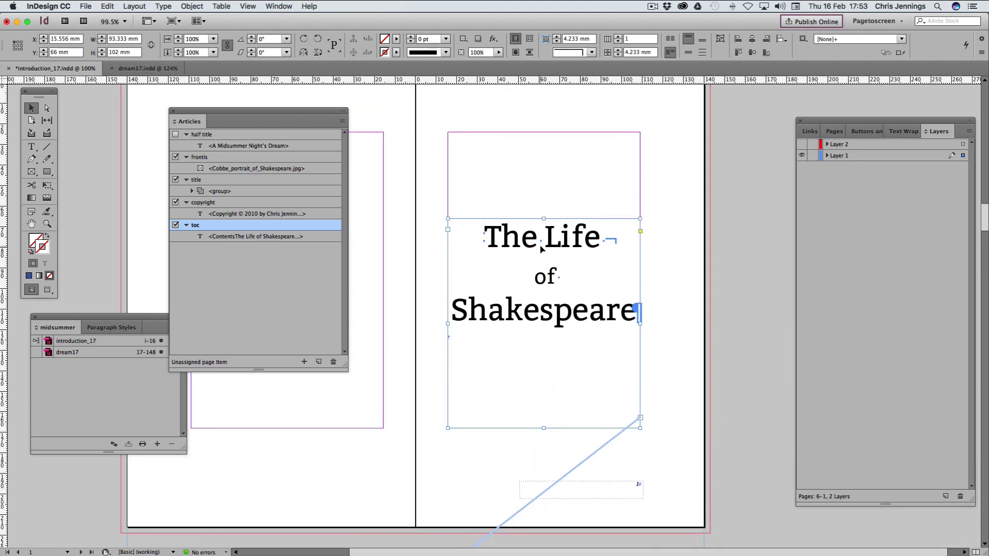
{"action": "left_click_drag", "start_coordinate": [533, 250], "coordinate": [273, 277]}
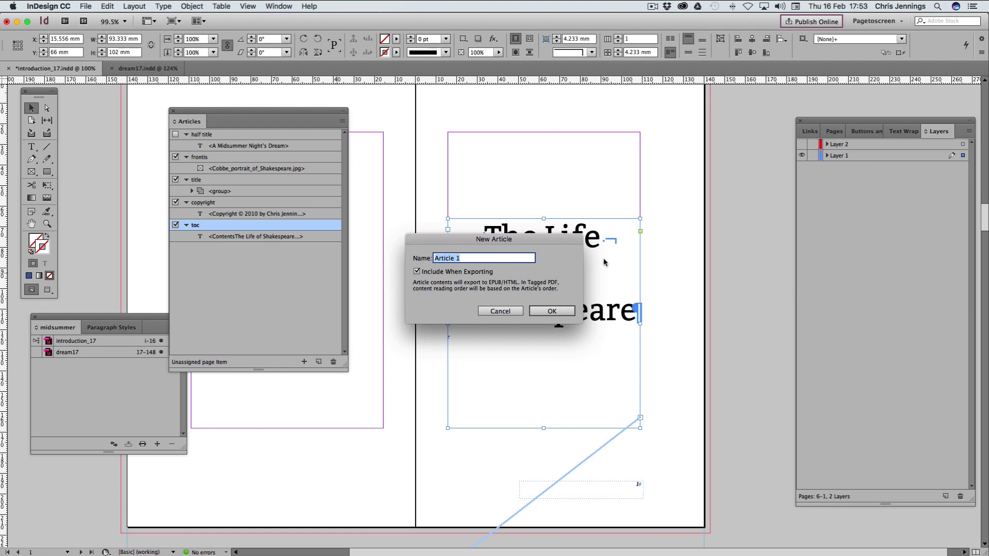
{"action": "type", "text": "intro"}
{"action": "left_click", "coordinate": [567, 310]}
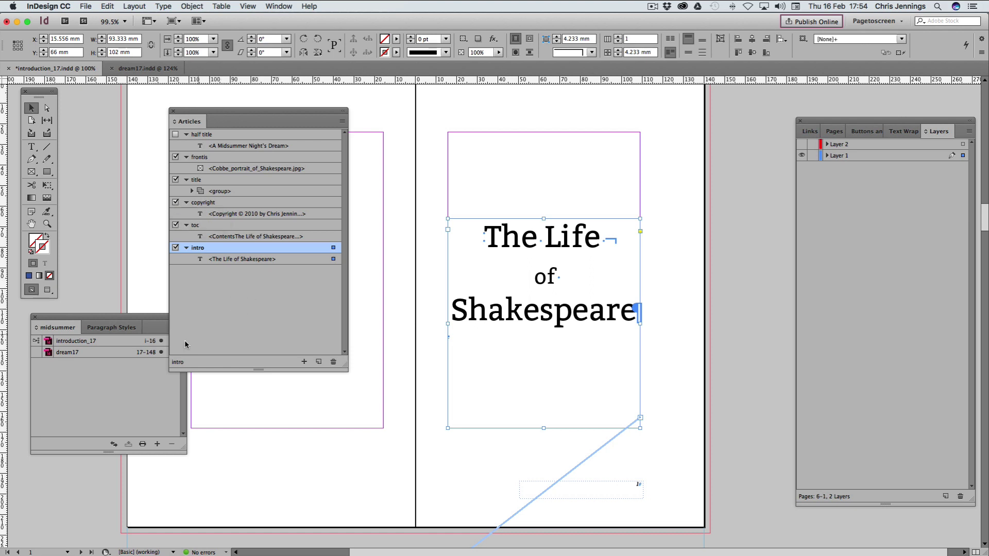
- Open dream17 and make its A Midsummer Night's Dream title frame an article named 'playtitle'
{"action": "double_click", "coordinate": [76, 354]}
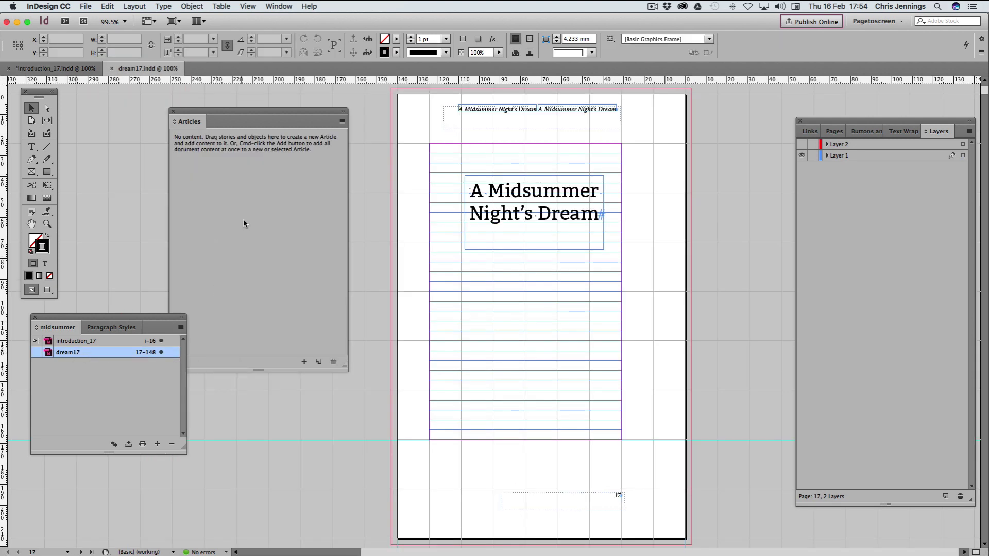
{"action": "left_click", "coordinate": [525, 207]}
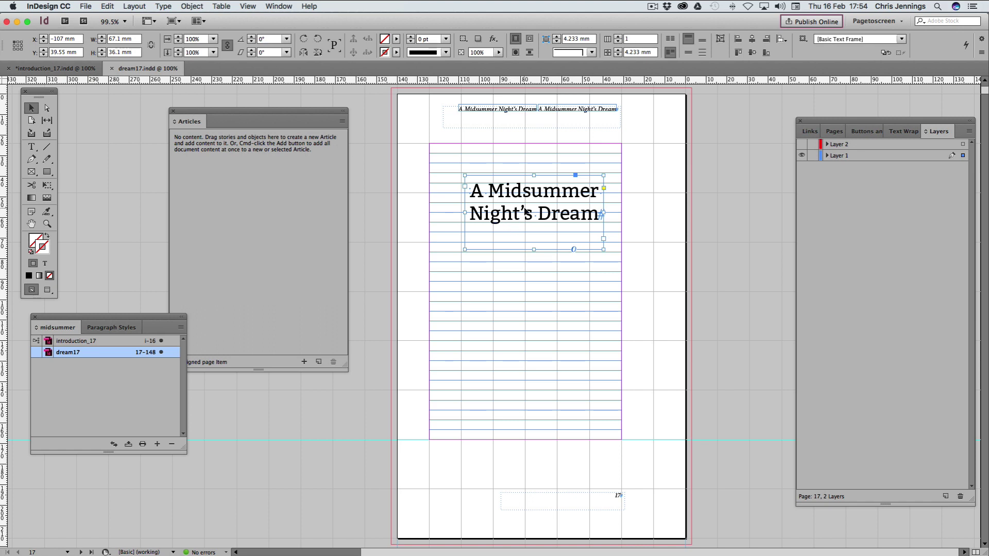
{"action": "left_click_drag", "start_coordinate": [525, 212], "coordinate": [304, 198]}
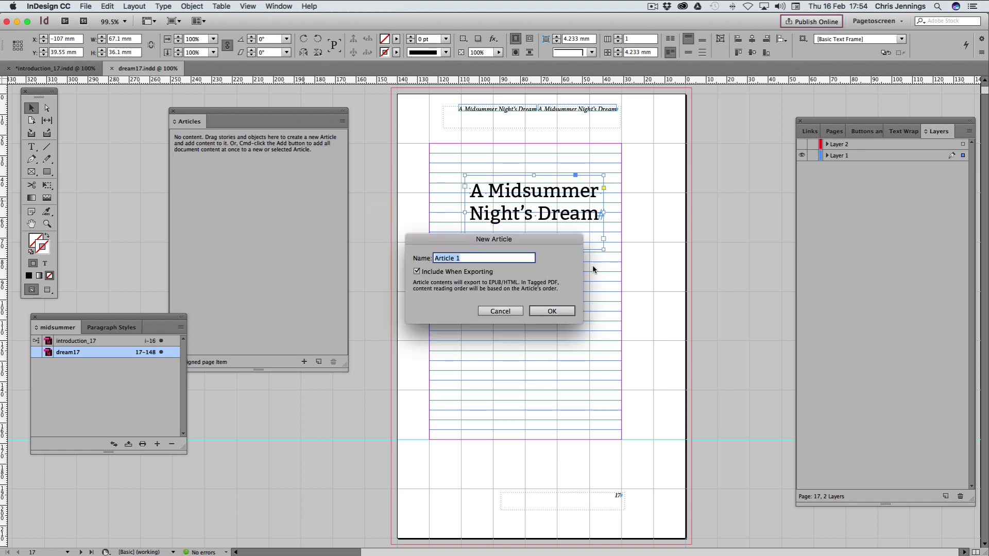
{"action": "type", "text": "playtitle"}
{"action": "left_click", "coordinate": [552, 312]}
- Add the Dramatis Personae text frame as an article named 'dramatis'
{"action": "scroll", "coordinate": [474, 286], "scroll_direction": "down", "scroll_amount": 10}
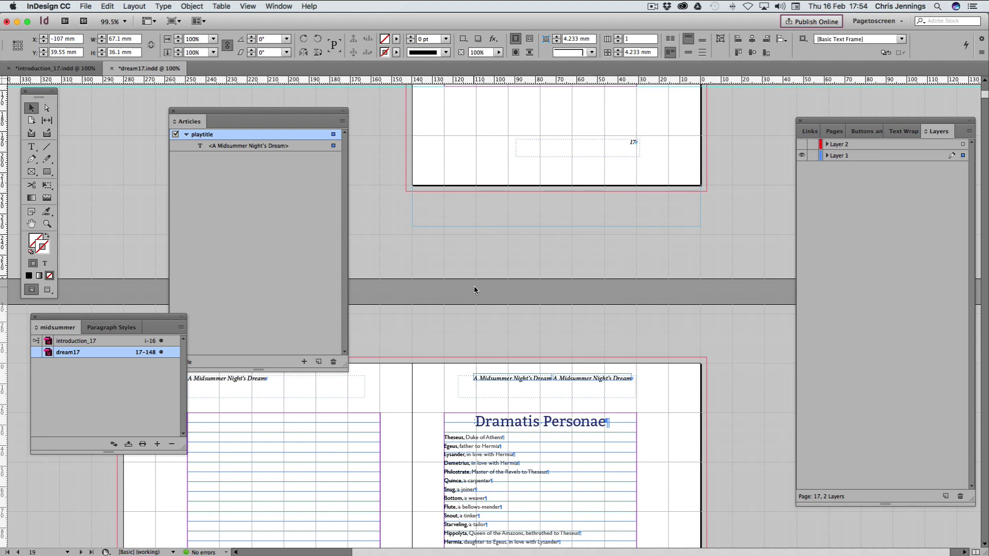
{"action": "left_click", "coordinate": [494, 399]}
{"action": "scroll", "coordinate": [503, 257], "scroll_direction": "down", "scroll_amount": 3}
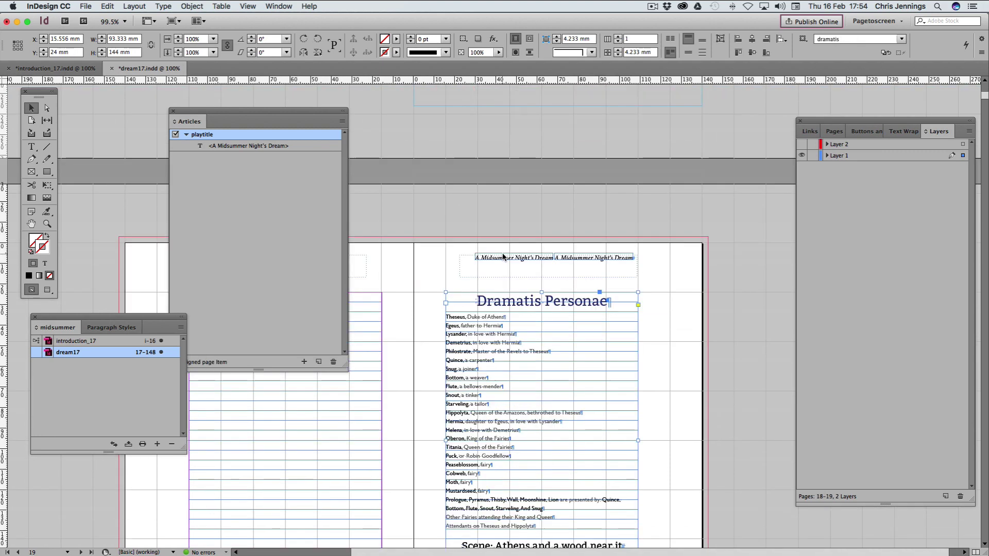
{"action": "scroll", "coordinate": [504, 257], "scroll_direction": "down", "scroll_amount": 10}
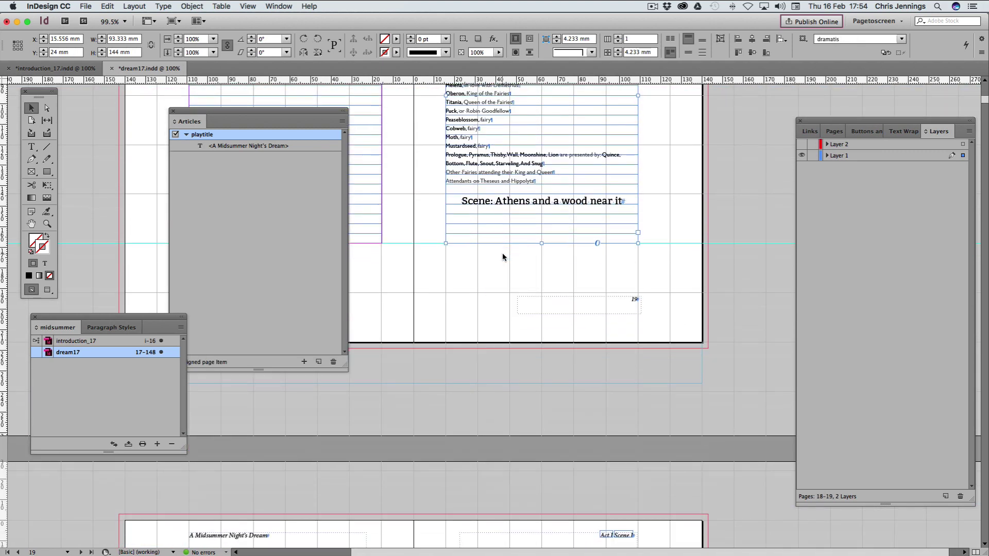
{"action": "scroll", "coordinate": [556, 232], "scroll_direction": "up", "scroll_amount": 6}
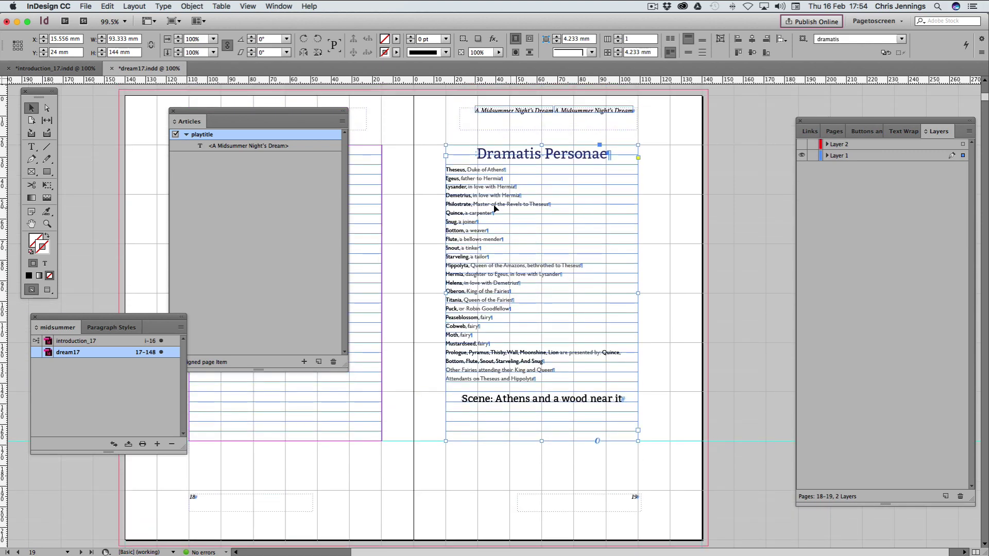
{"action": "left_click_drag", "start_coordinate": [494, 209], "coordinate": [278, 205]}
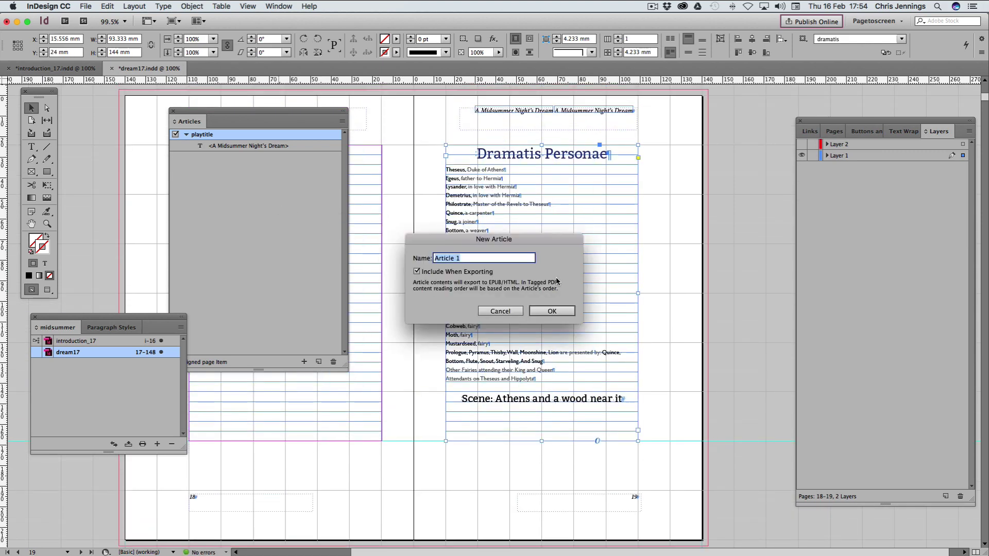
{"action": "type", "text": "dramatis"}
{"action": "left_click", "coordinate": [552, 312]}
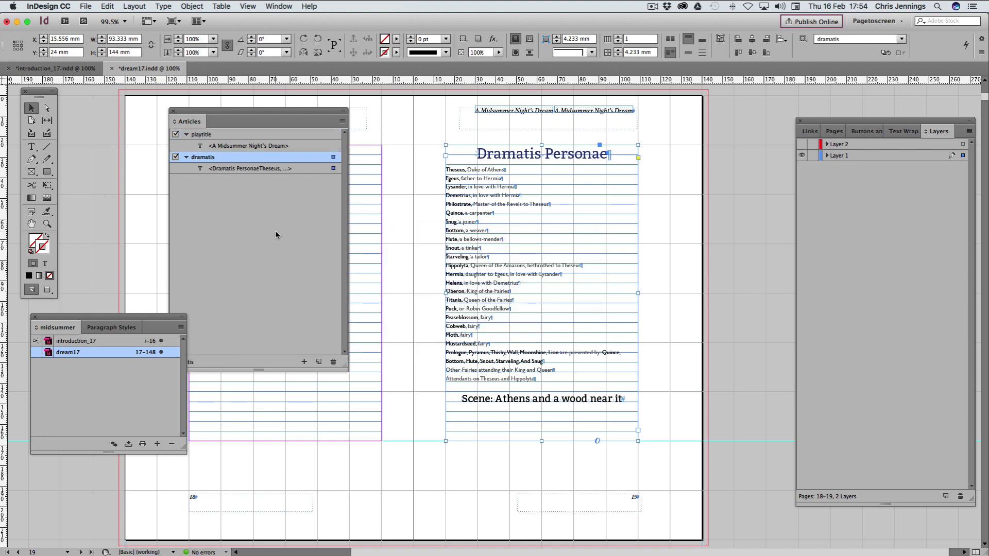
- Make the Act I Scene I text frame an exported article named 'play'
{"action": "scroll", "coordinate": [369, 287], "scroll_direction": "down", "scroll_amount": 10}
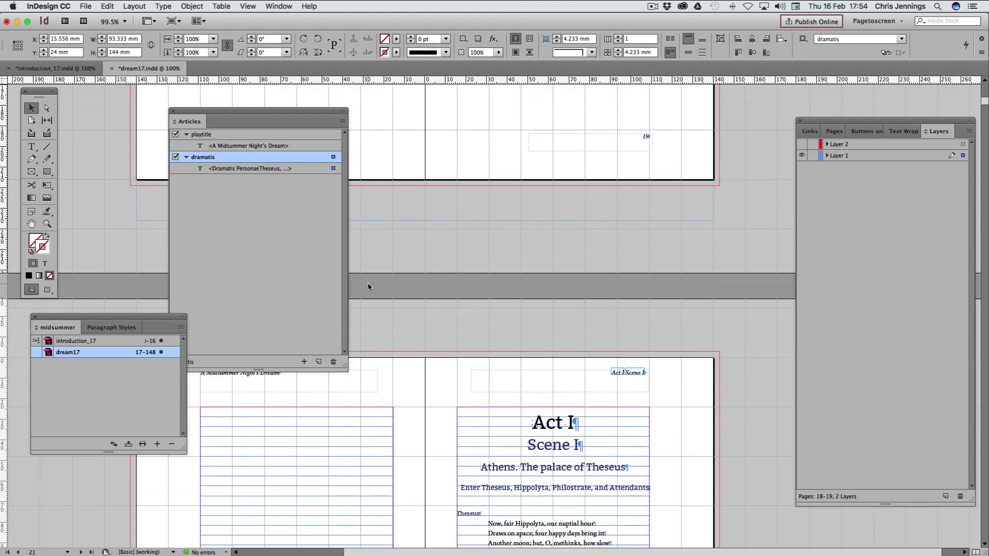
{"action": "scroll", "coordinate": [369, 286], "scroll_direction": "down", "scroll_amount": 5}
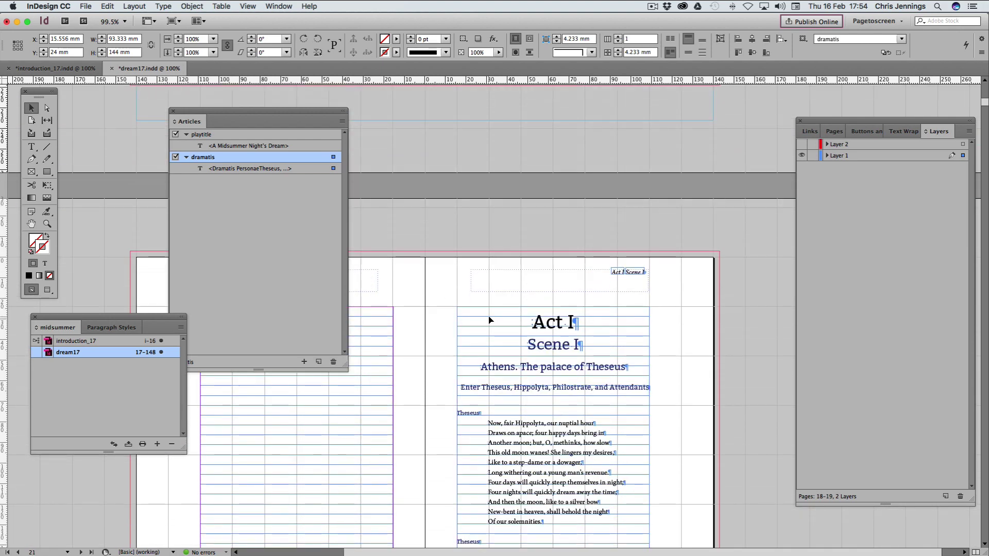
{"action": "left_click", "coordinate": [491, 320]}
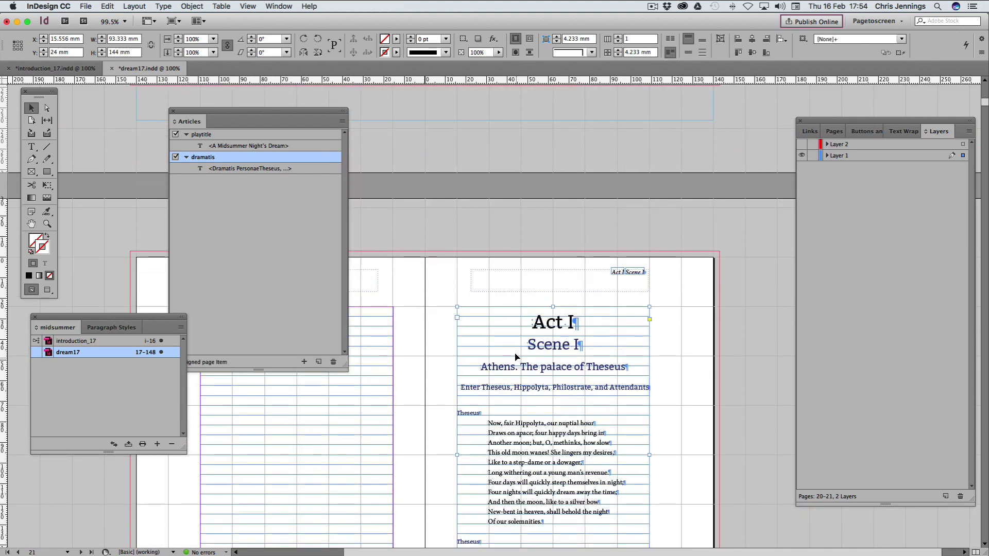
{"action": "left_click_drag", "start_coordinate": [515, 356], "coordinate": [250, 250]}
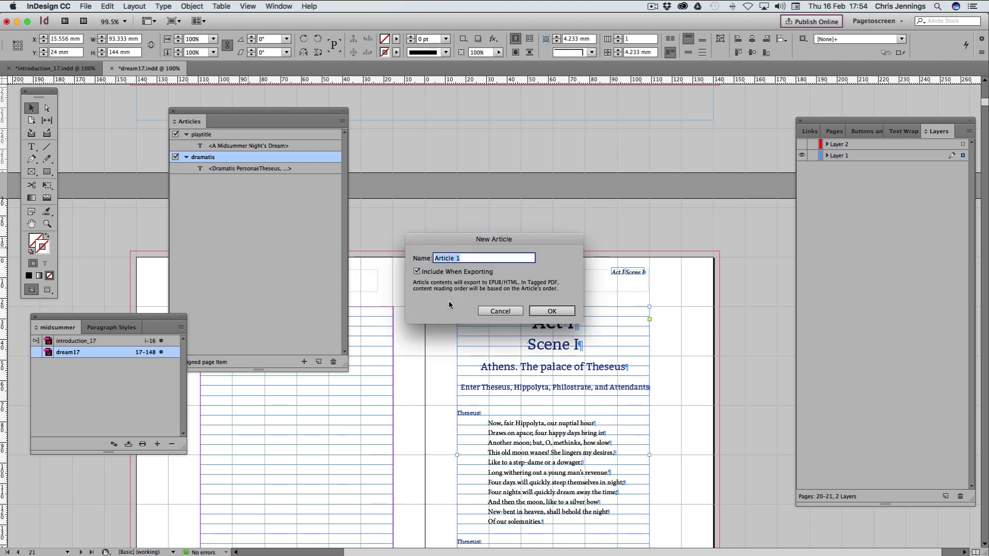
{"action": "type", "text": "play"}
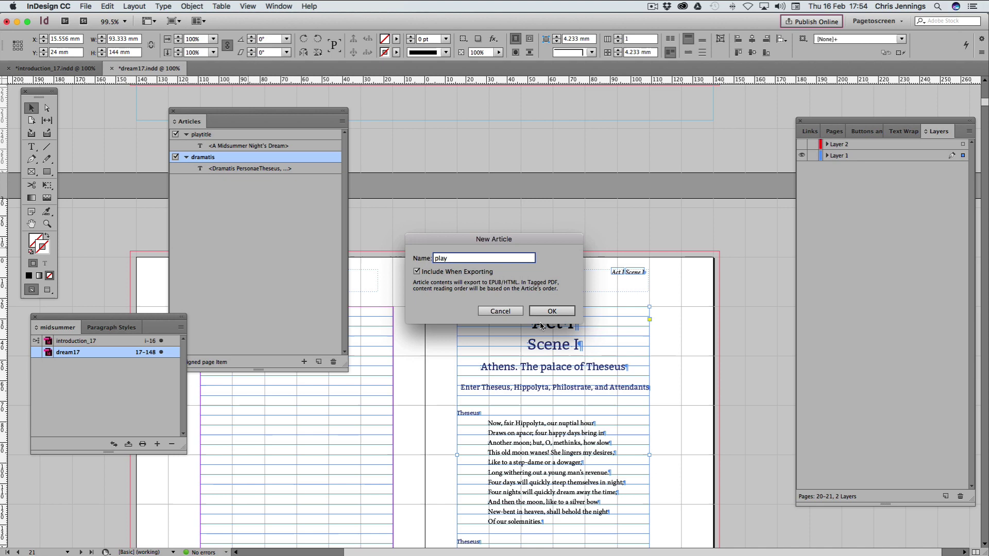
{"action": "left_click", "coordinate": [551, 312]}
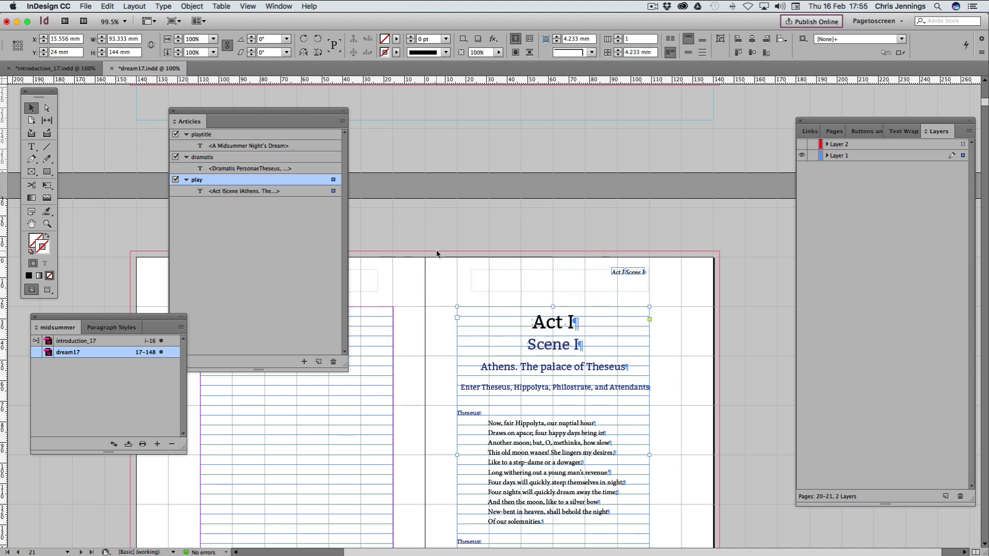
{"action": "scroll", "coordinate": [437, 253], "scroll_direction": "up", "scroll_amount": 10}
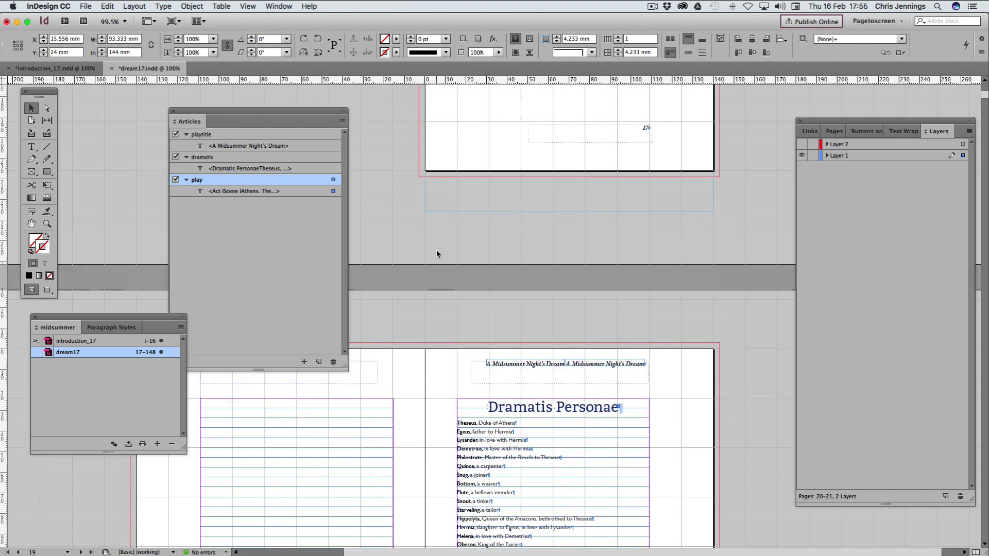
{"action": "scroll", "coordinate": [437, 254], "scroll_direction": "up", "scroll_amount": 10}
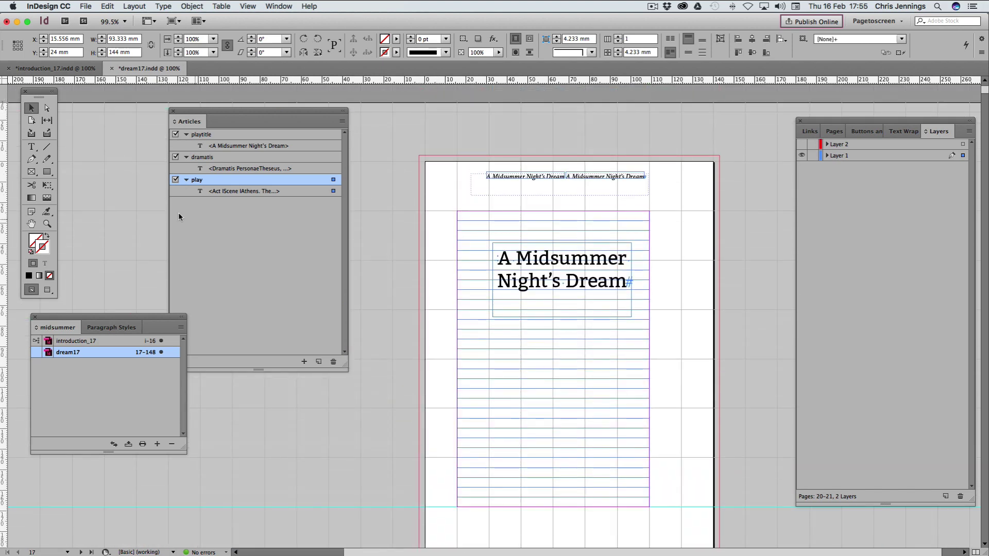
- Open introduction_17 at the portrait and title spread, with the Articles panel moved beside Layers
{"action": "double_click", "coordinate": [85, 342]}
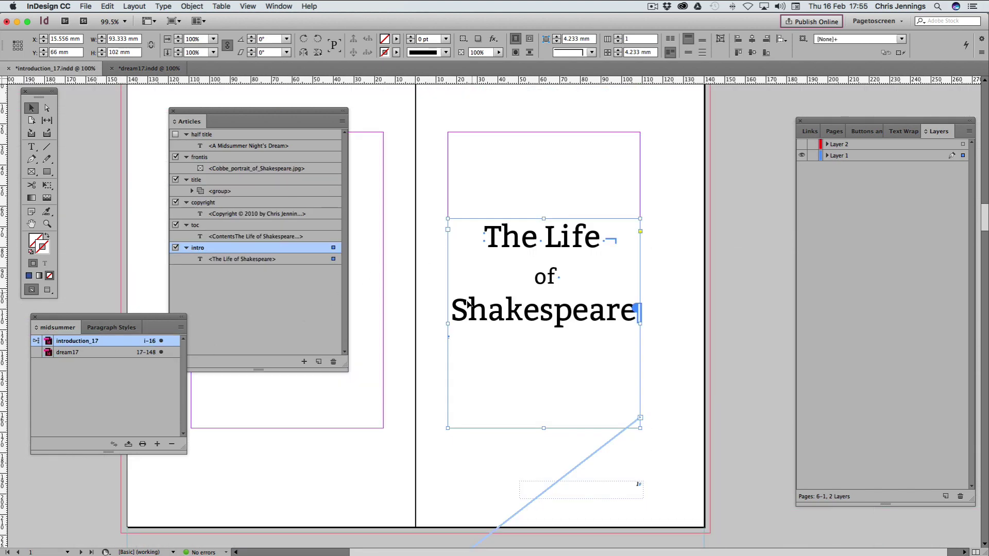
{"action": "scroll", "coordinate": [403, 267], "scroll_direction": "up", "scroll_amount": 5}
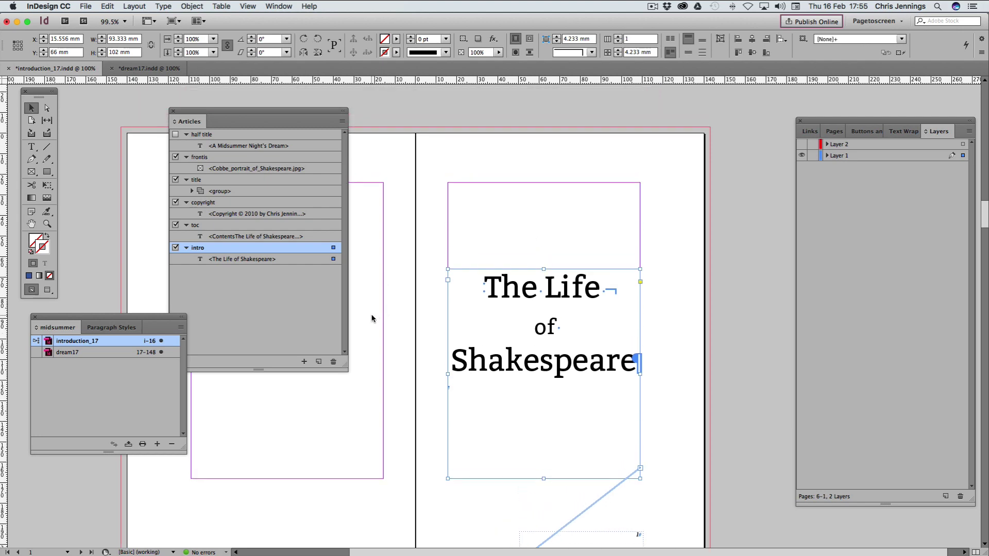
{"action": "scroll", "coordinate": [366, 322], "scroll_direction": "up", "scroll_amount": 20}
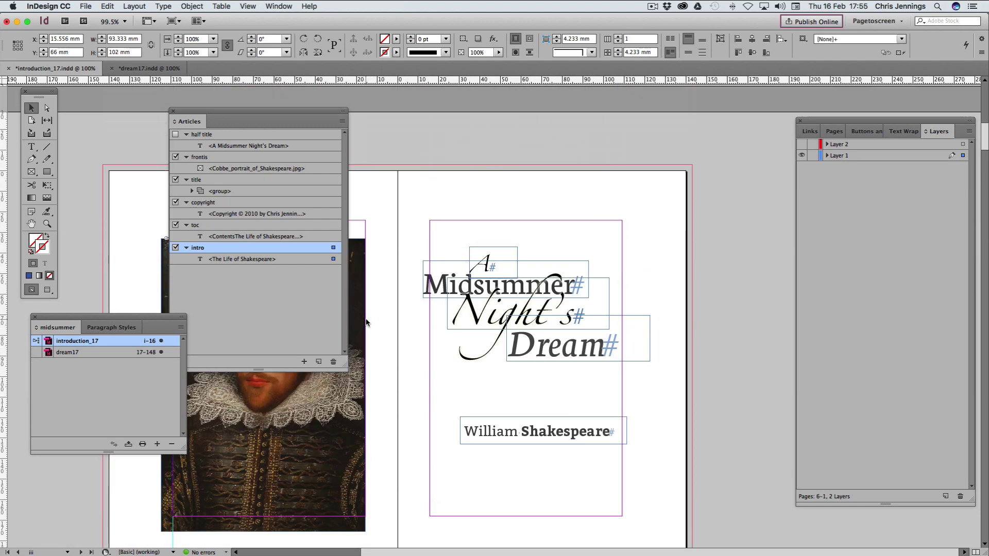
{"action": "left_click_drag", "start_coordinate": [247, 117], "coordinate": [684, 108]}
{"action": "scroll", "coordinate": [296, 215], "scroll_direction": "down", "scroll_amount": 6}
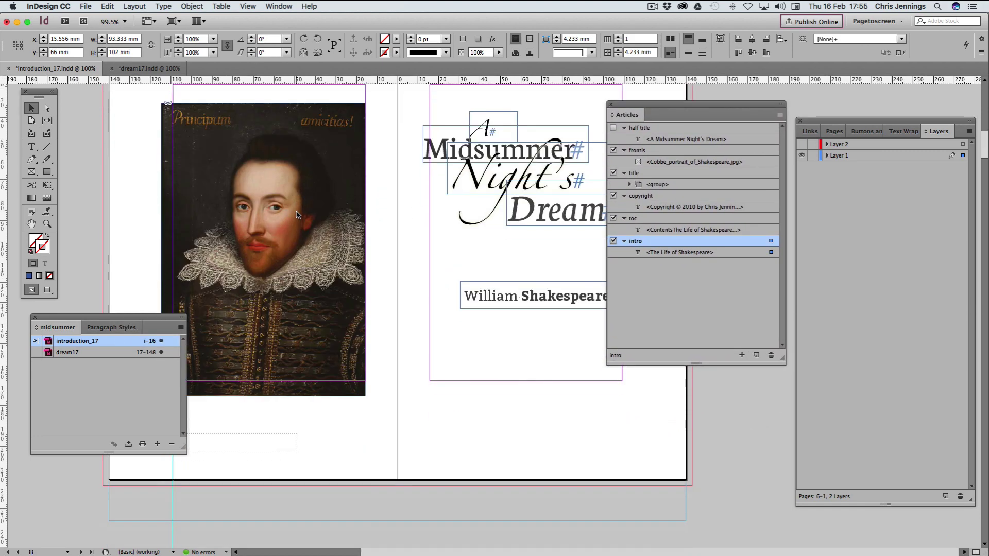
{"action": "scroll", "coordinate": [339, 289], "scroll_direction": "up", "scroll_amount": 3}
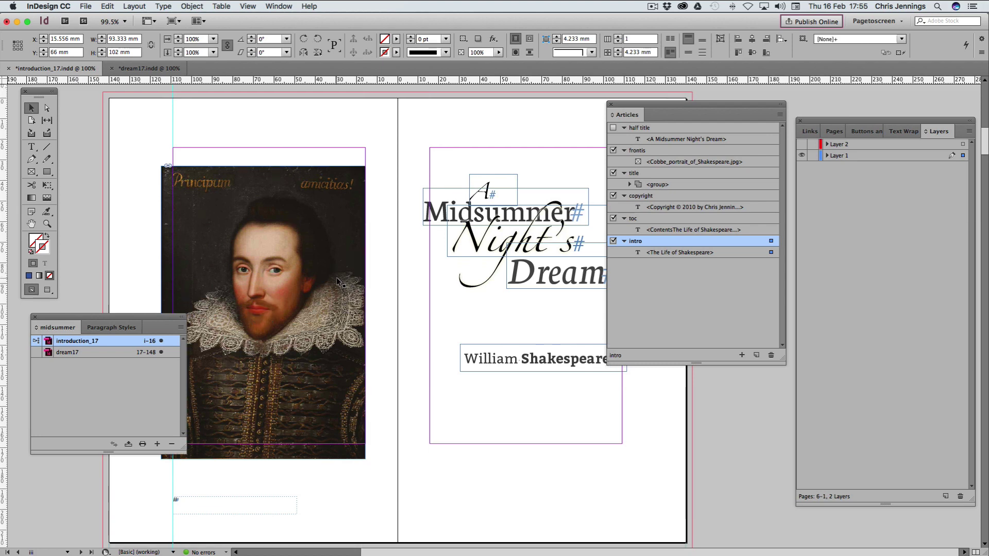
- In the portrait's Object Export Options, set epub:type to frontmatter
{"action": "scroll", "coordinate": [336, 279], "scroll_direction": "down", "scroll_amount": 1}
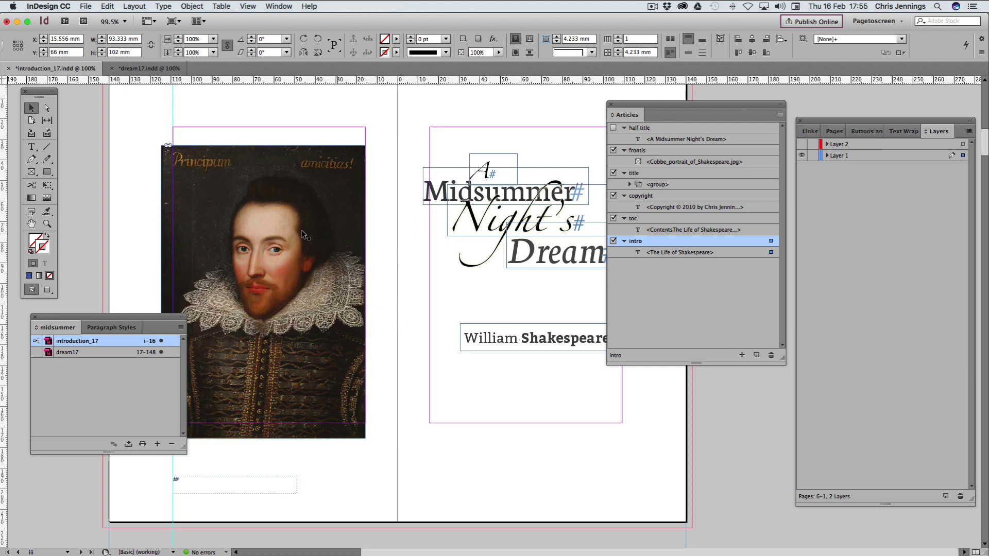
{"action": "left_click", "coordinate": [263, 292]}
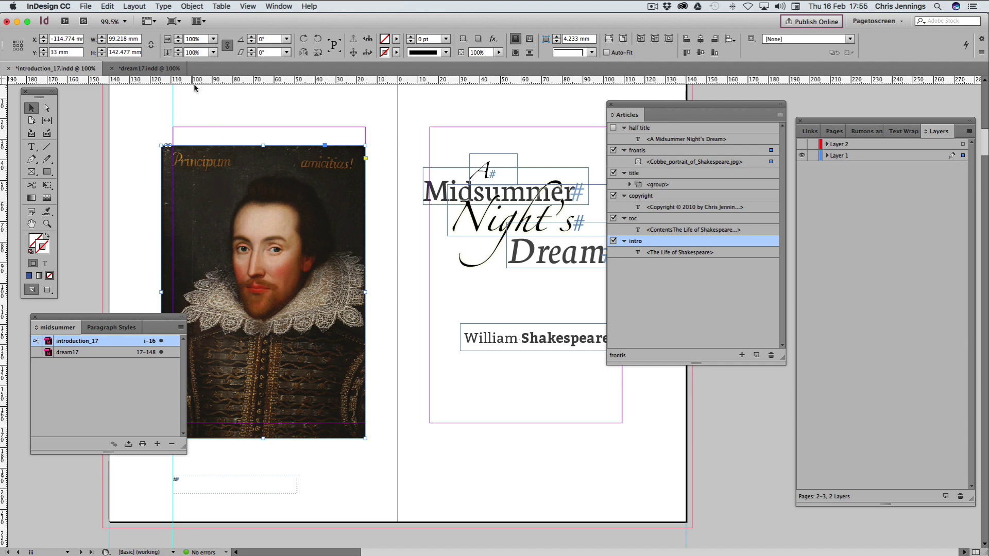
{"action": "left_click", "coordinate": [194, 8]}
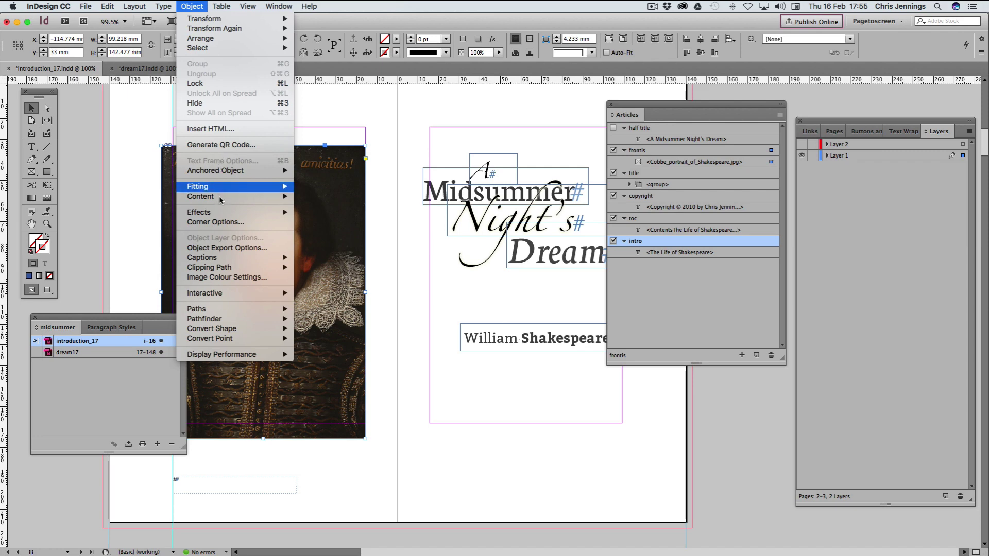
{"action": "left_click", "coordinate": [222, 249]}
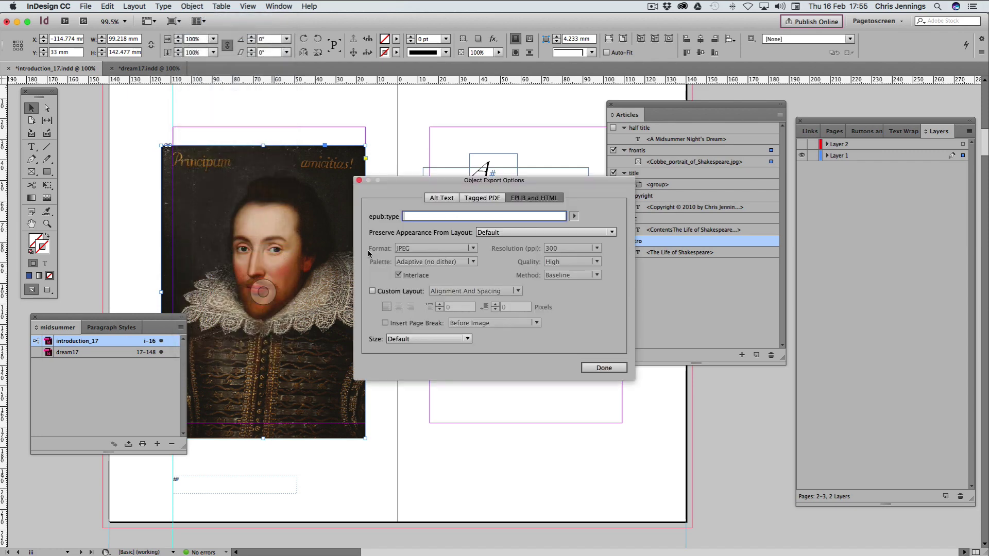
{"action": "left_click_drag", "start_coordinate": [438, 185], "coordinate": [463, 252]}
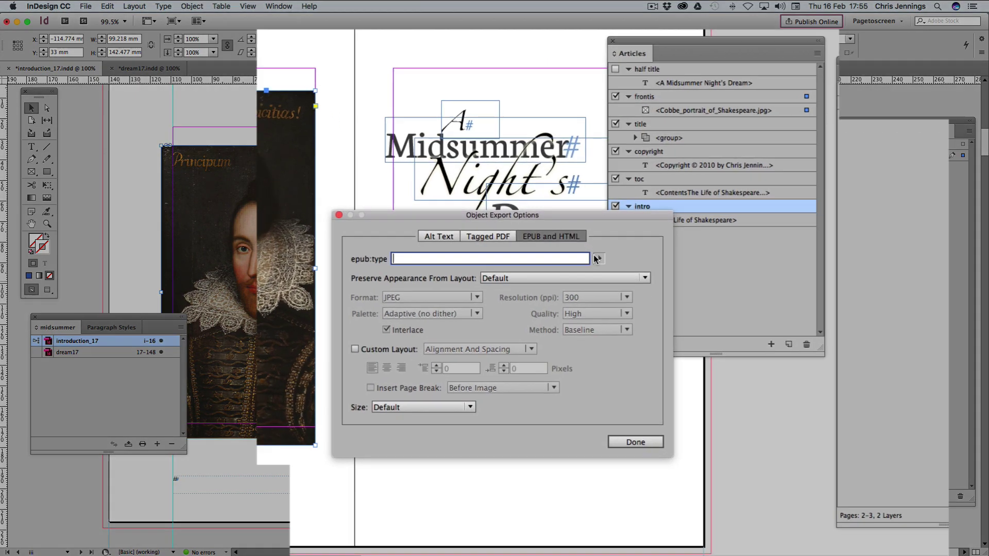
{"action": "left_click", "coordinate": [600, 284]}
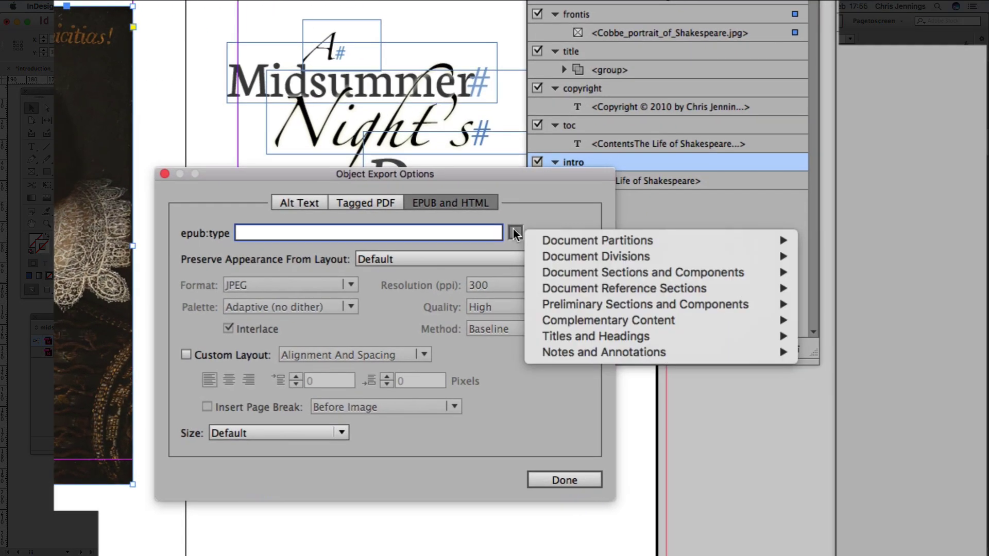
{"action": "mouse_move", "coordinate": [584, 334]}
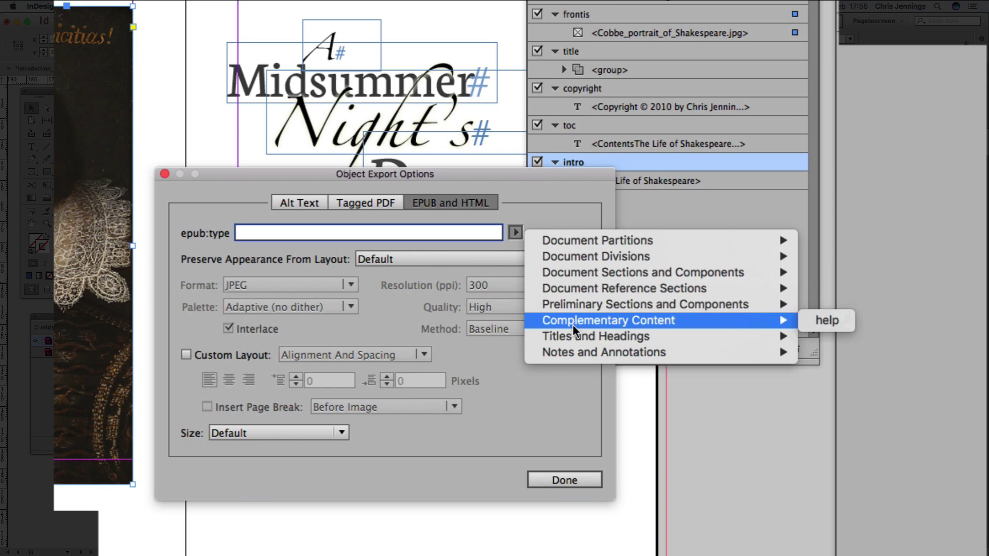
{"action": "mouse_move", "coordinate": [573, 290]}
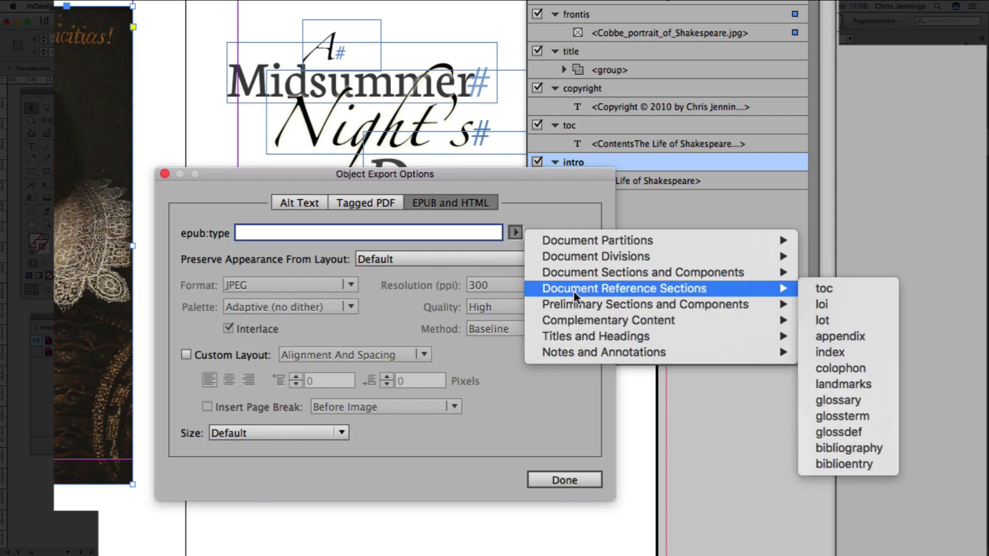
{"action": "mouse_move", "coordinate": [576, 242]}
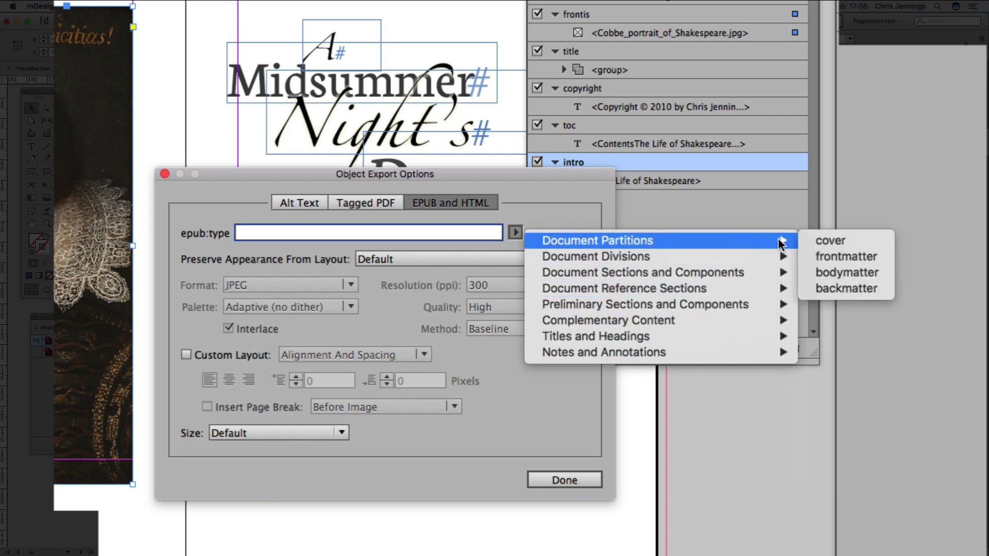
{"action": "left_click", "coordinate": [824, 257]}
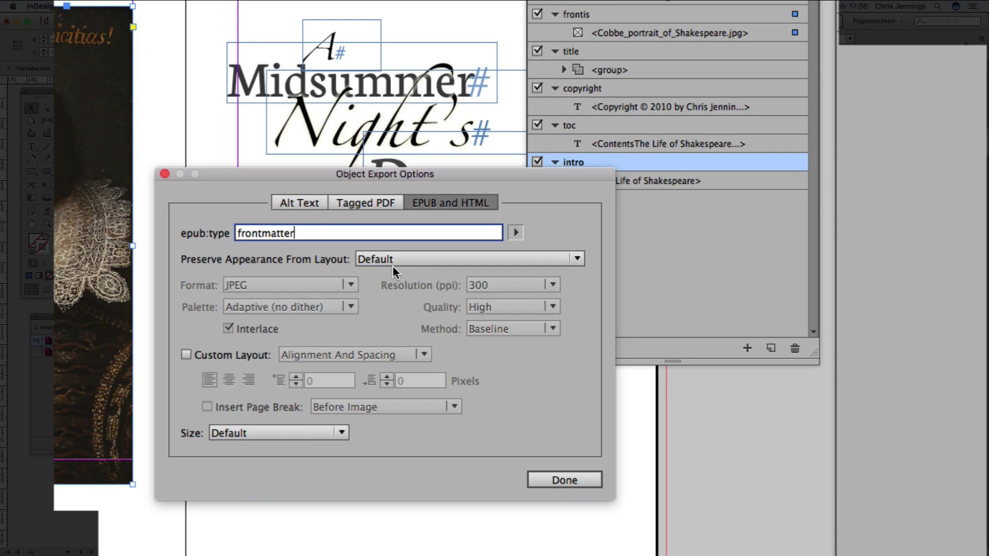
- Give the portrait a centred custom layout with a page break after the image
{"action": "left_click", "coordinate": [186, 355]}
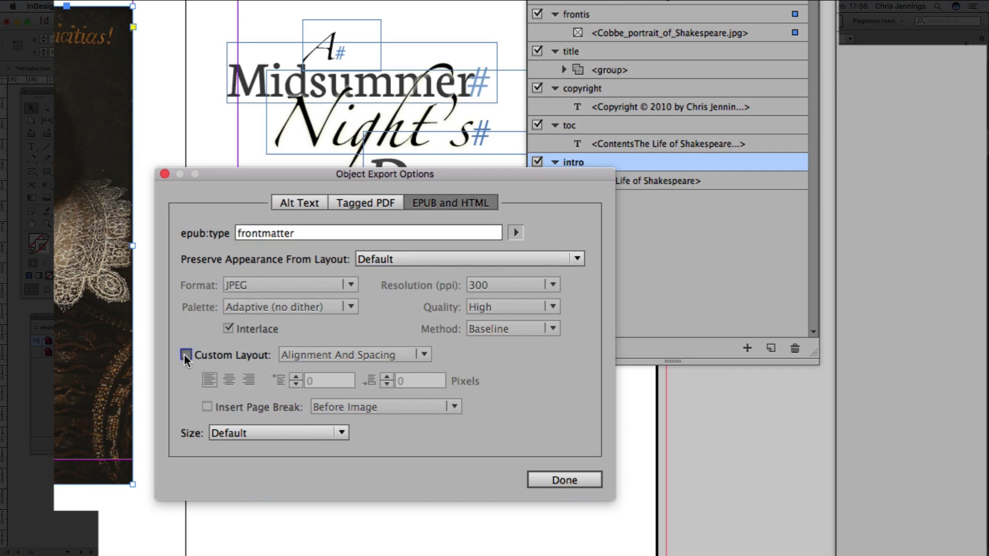
{"action": "left_click", "coordinate": [350, 352]}
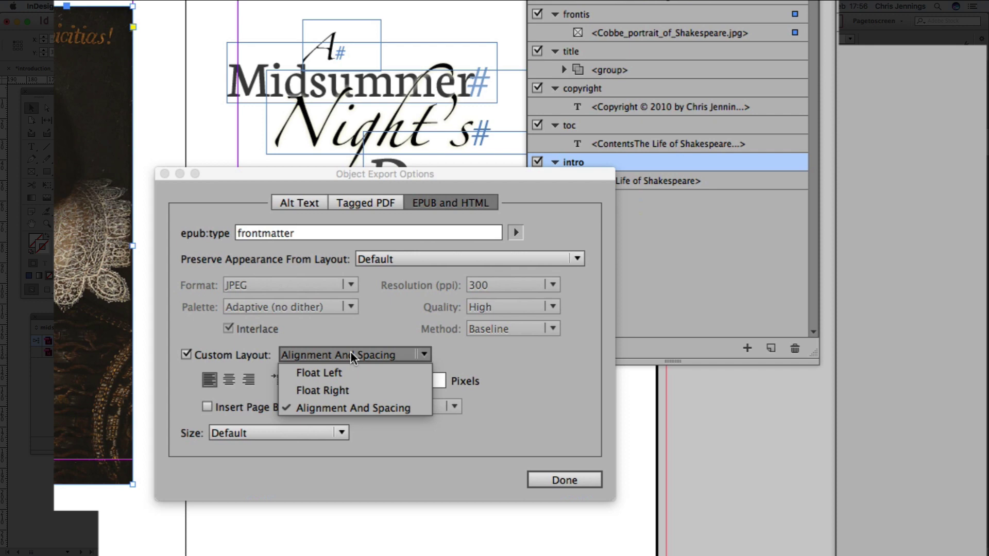
{"action": "left_click", "coordinate": [350, 354]}
{"action": "left_click", "coordinate": [229, 381]}
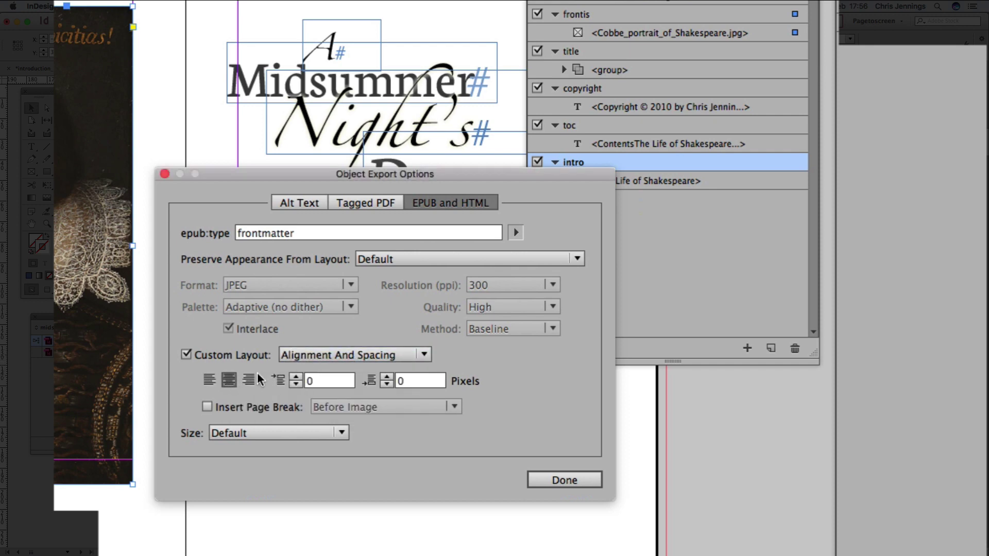
{"action": "left_click", "coordinate": [207, 407]}
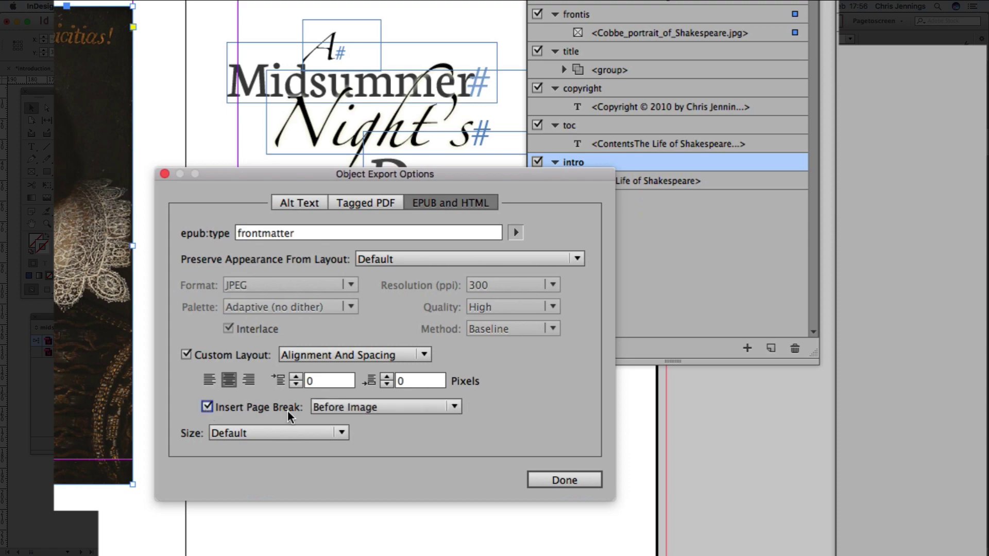
{"action": "left_click", "coordinate": [363, 407]}
{"action": "left_click", "coordinate": [361, 441]}
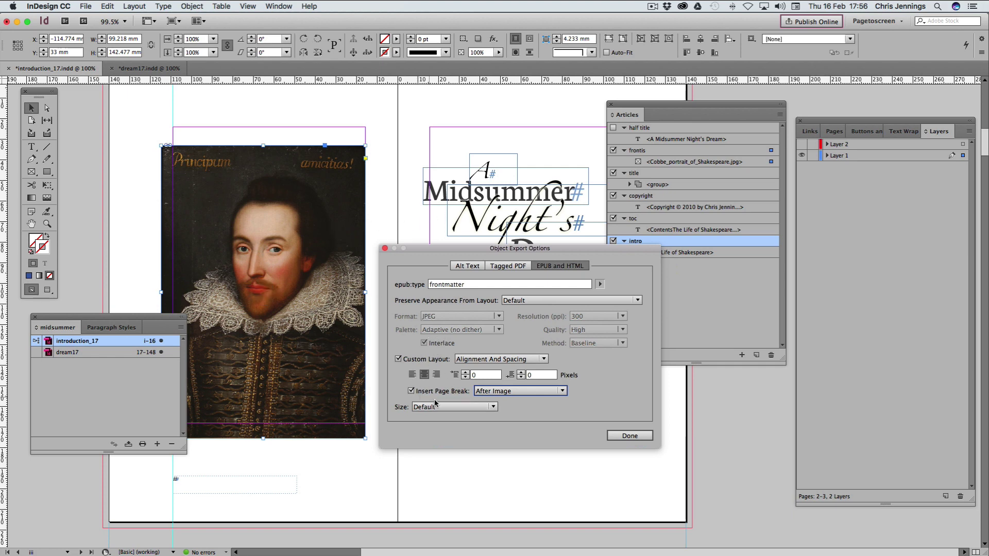
{"action": "left_click", "coordinate": [630, 436]}
- Set the title group's epub:type to fulltitle and rasterise its container on export
{"action": "left_click", "coordinate": [467, 206]}
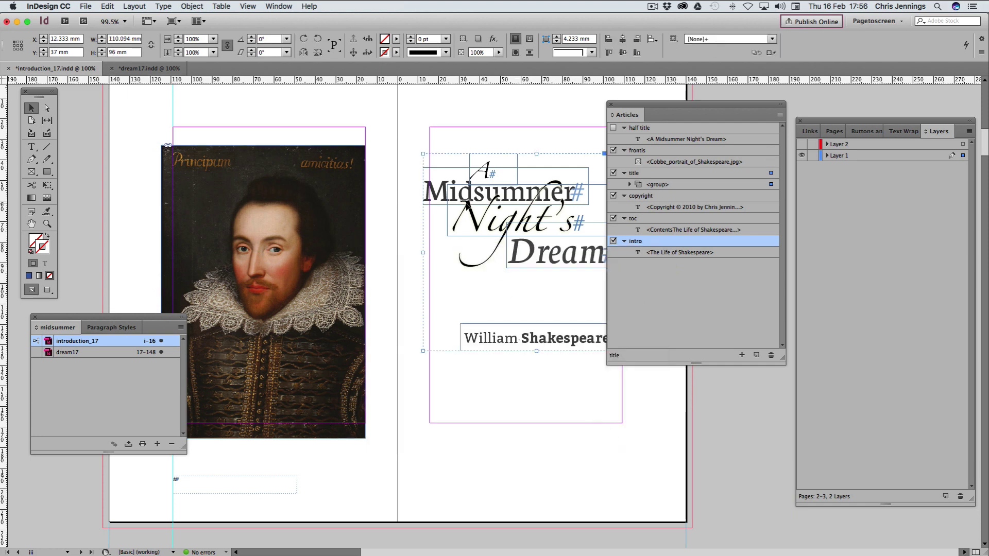
{"action": "left_click", "coordinate": [188, 6]}
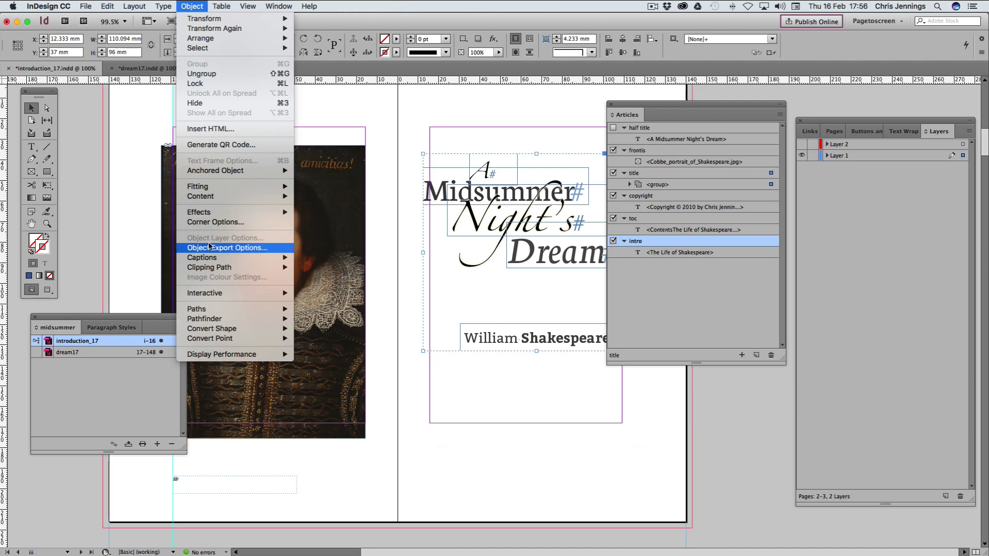
{"action": "left_click", "coordinate": [208, 247]}
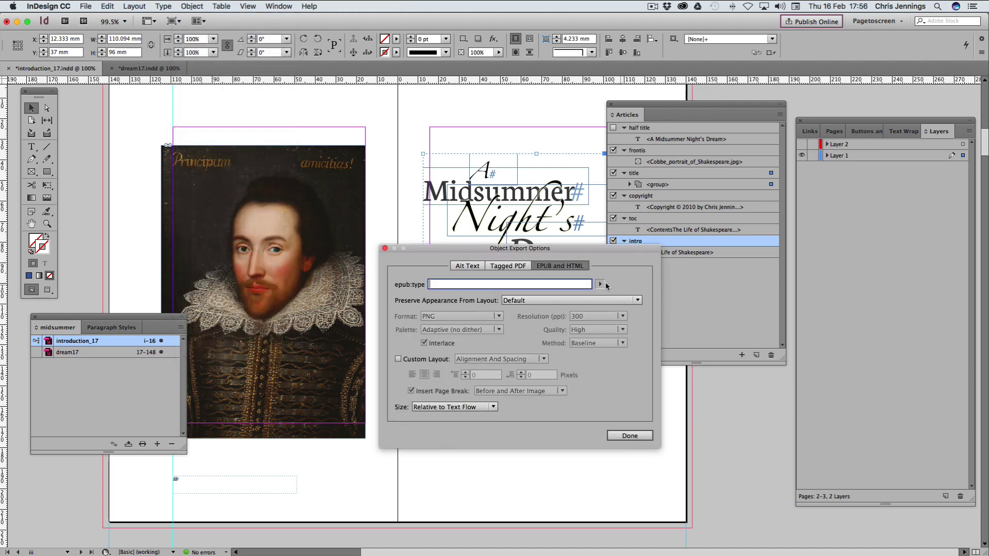
{"action": "left_click", "coordinate": [600, 285]}
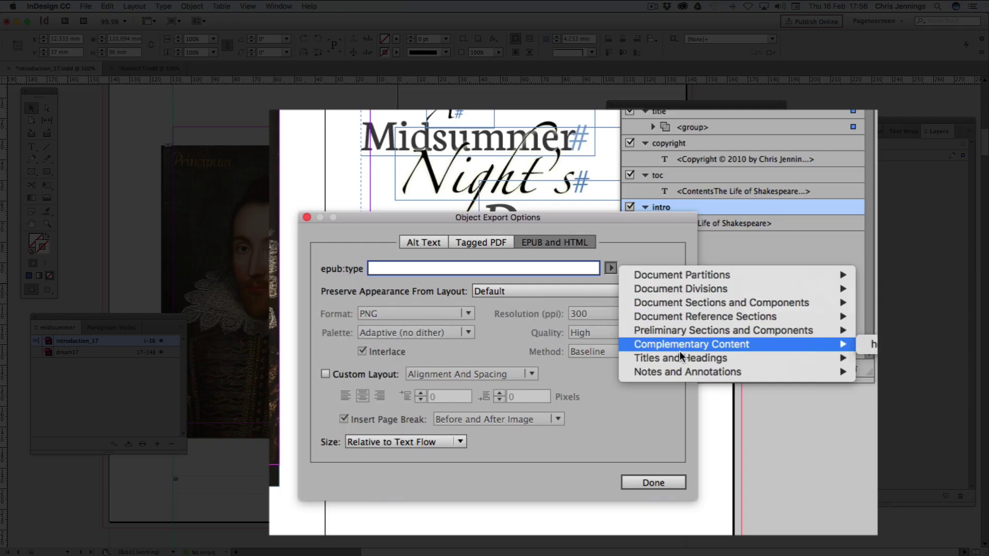
{"action": "mouse_move", "coordinate": [670, 345]}
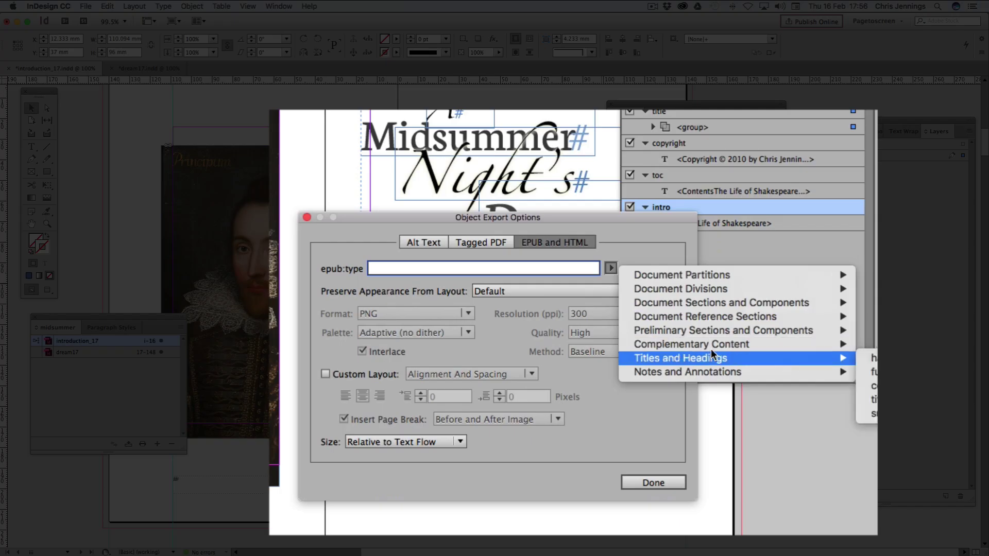
{"action": "left_click", "coordinate": [876, 373]}
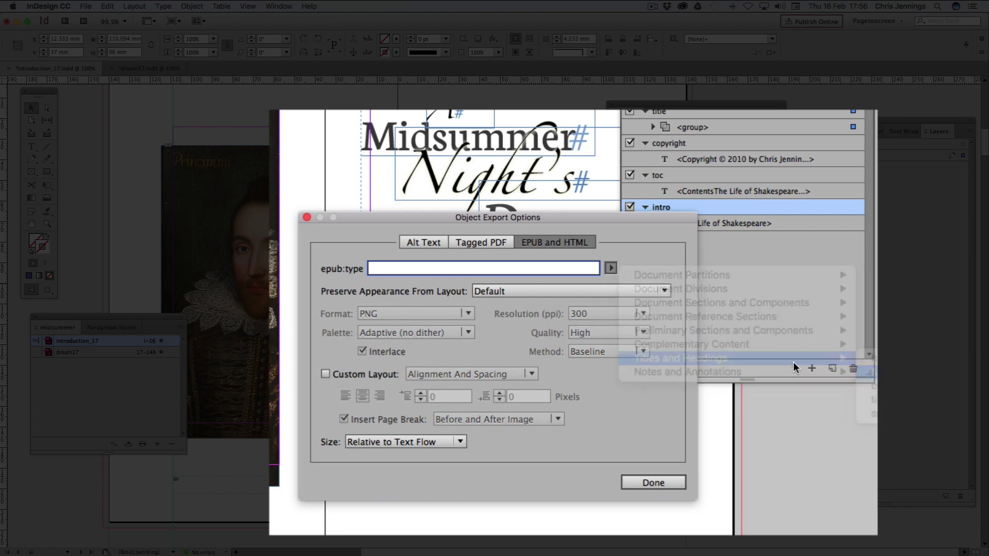
{"action": "left_click", "coordinate": [530, 292]}
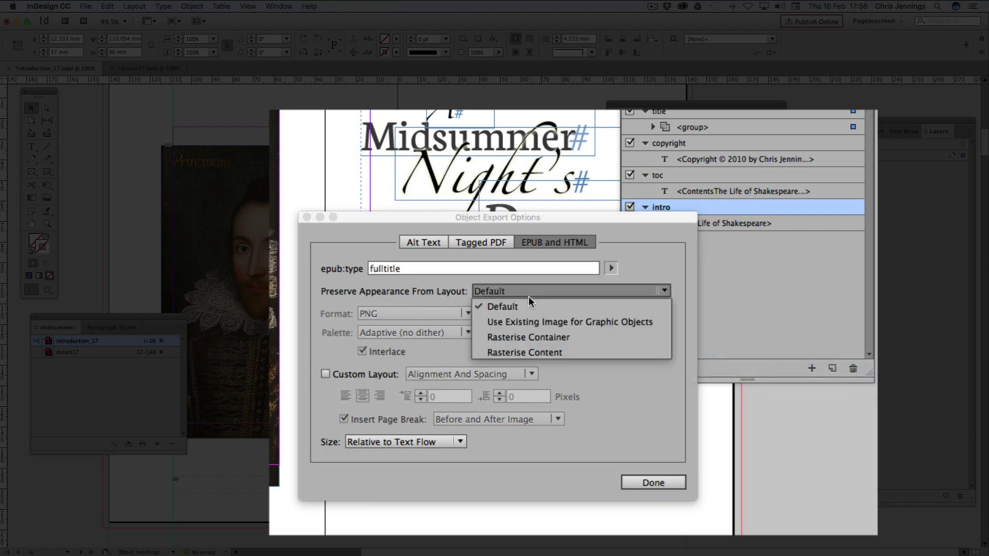
{"action": "left_click", "coordinate": [530, 337]}
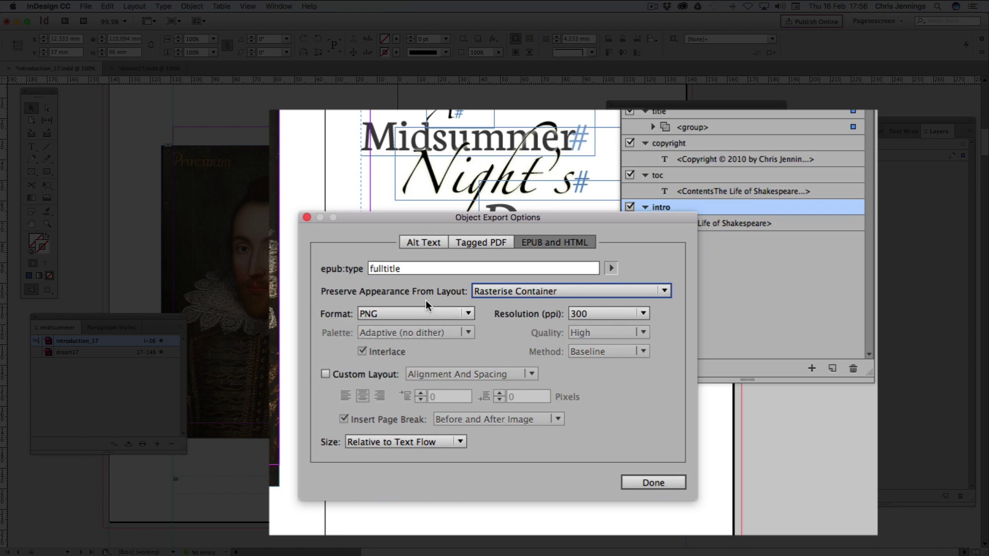
- Turn on custom layout for the title group with a page break after the image
{"action": "left_click", "coordinate": [326, 374]}
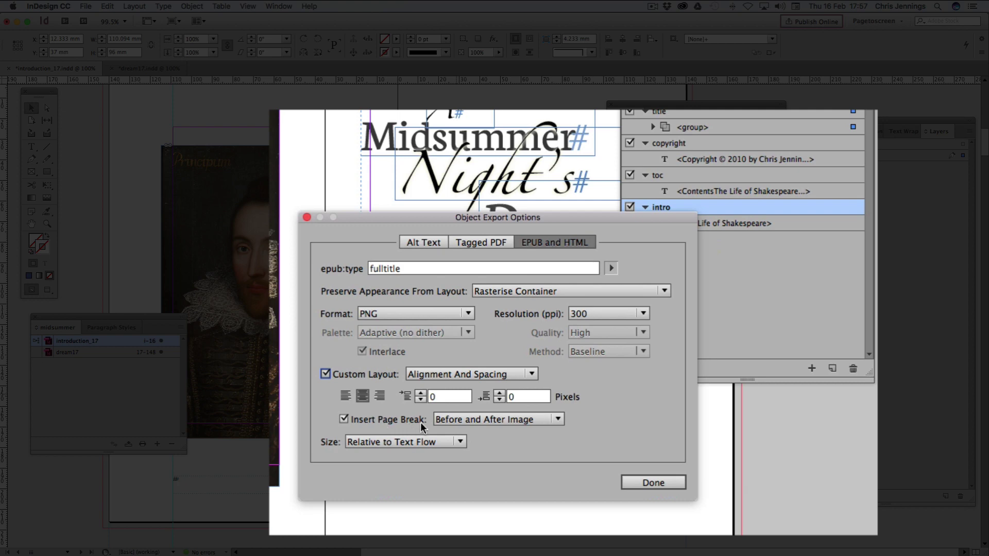
{"action": "left_click", "coordinate": [491, 424]}
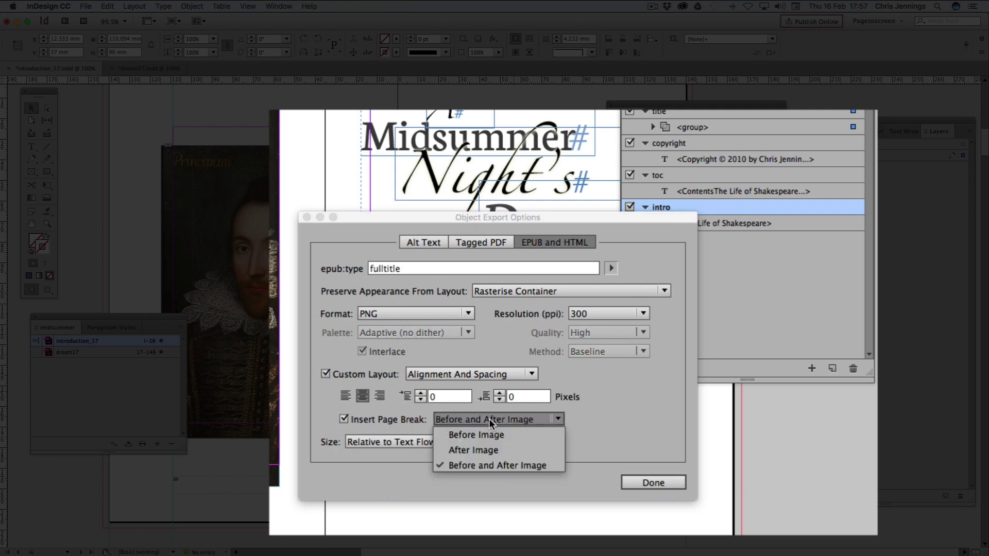
{"action": "left_click", "coordinate": [492, 451]}
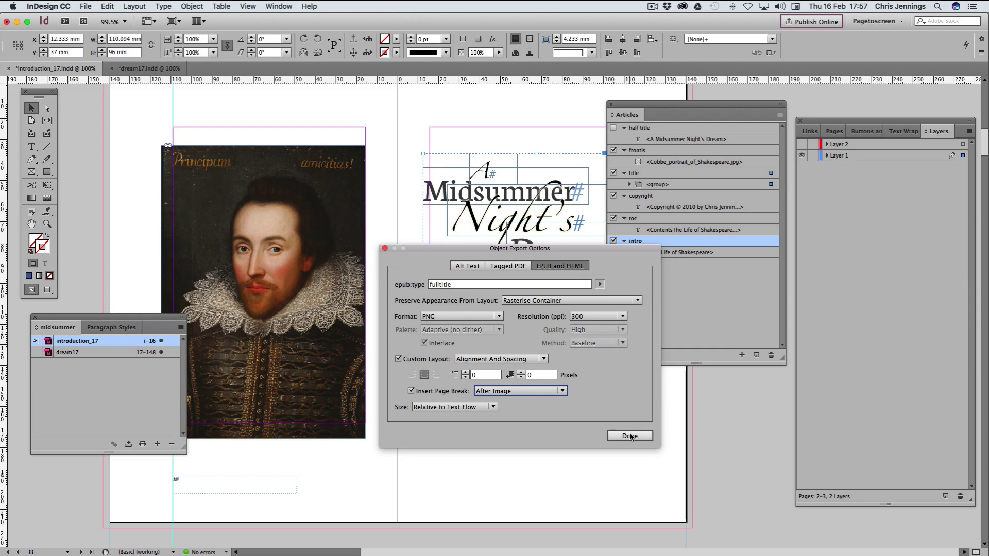
{"action": "left_click", "coordinate": [631, 437]}
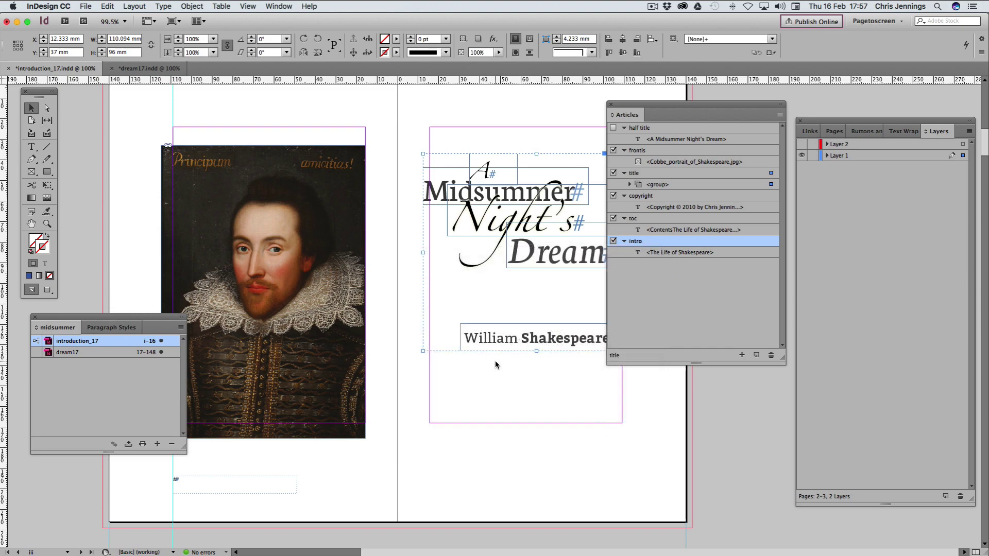
- Export the copyright frame as epub:type copyright-page with custom layout and a page break after it
{"action": "scroll", "coordinate": [496, 361], "scroll_direction": "down", "scroll_amount": 5}
{"action": "scroll", "coordinate": [496, 361], "scroll_direction": "down", "scroll_amount": 4}
{"action": "left_click", "coordinate": [272, 308]}
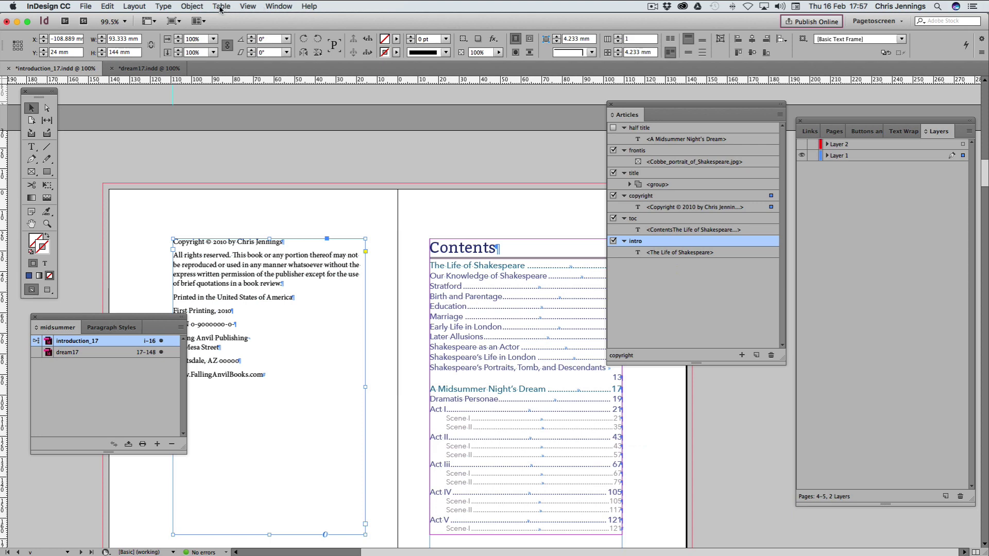
{"action": "left_click", "coordinate": [196, 7]}
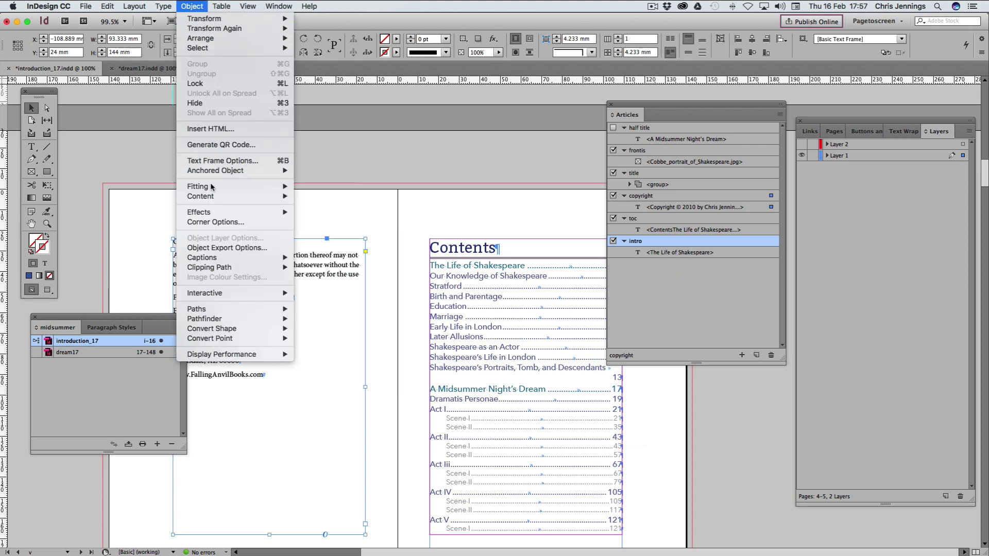
{"action": "left_click", "coordinate": [222, 248]}
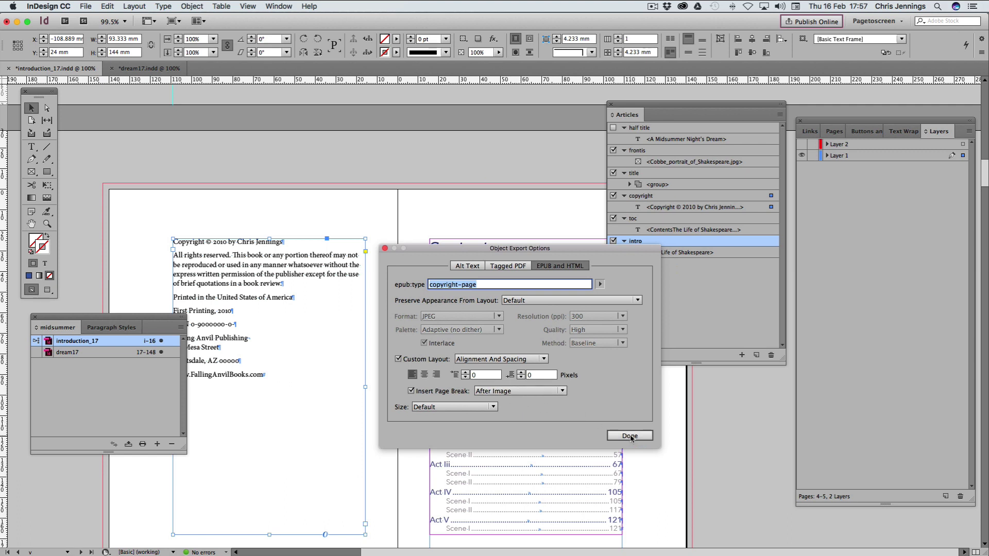
{"action": "left_click", "coordinate": [630, 436]}
- In the Contents frame's Object Export Options, set the epub:type to toc
{"action": "left_click", "coordinate": [469, 313]}
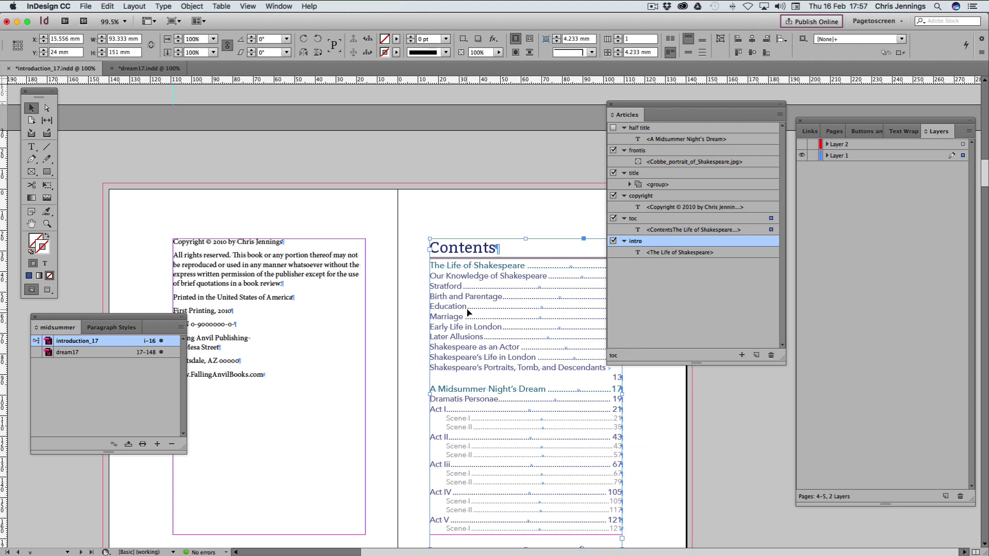
{"action": "left_click", "coordinate": [187, 6]}
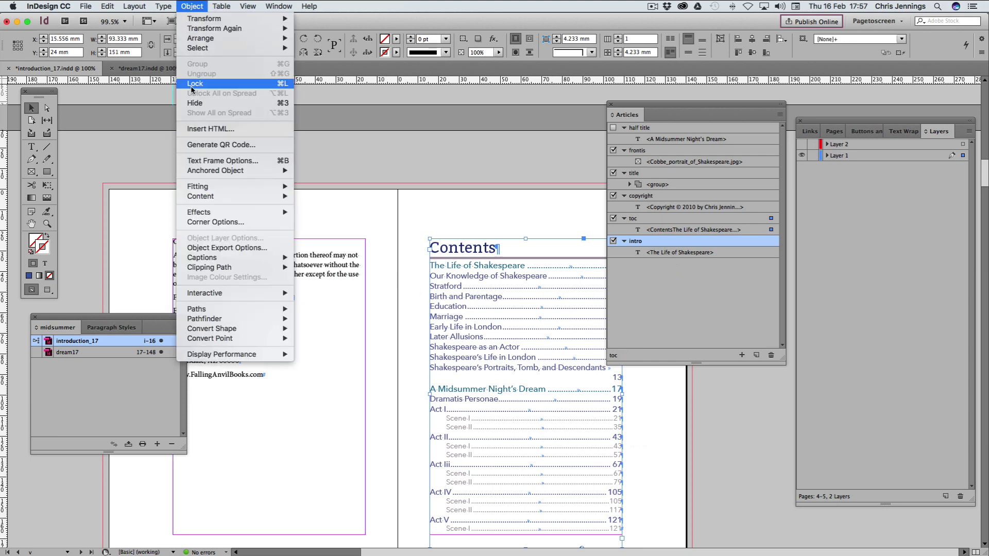
{"action": "left_click", "coordinate": [211, 248]}
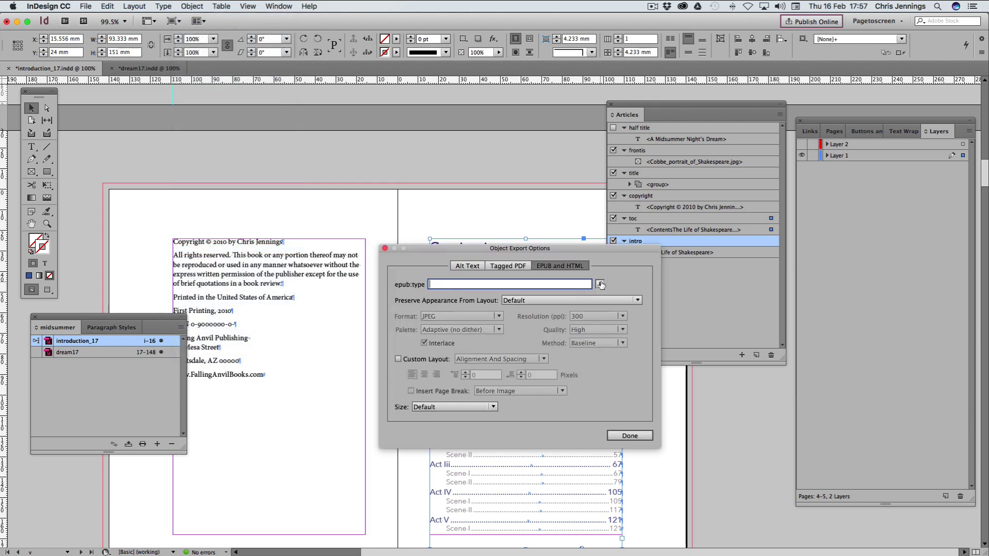
{"action": "left_click", "coordinate": [601, 284]}
{"action": "mouse_move", "coordinate": [652, 348]}
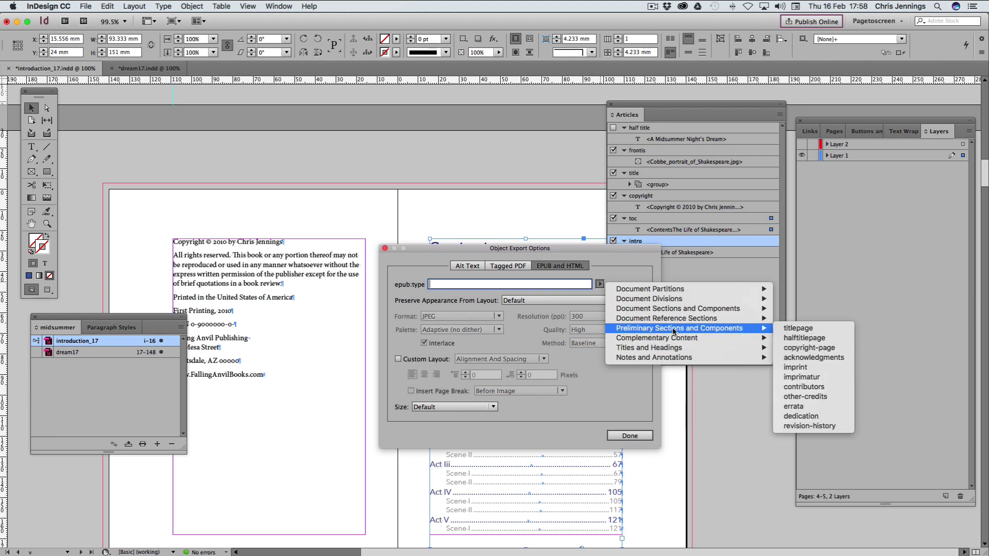
{"action": "mouse_move", "coordinate": [671, 305]}
{"action": "mouse_move", "coordinate": [730, 323]}
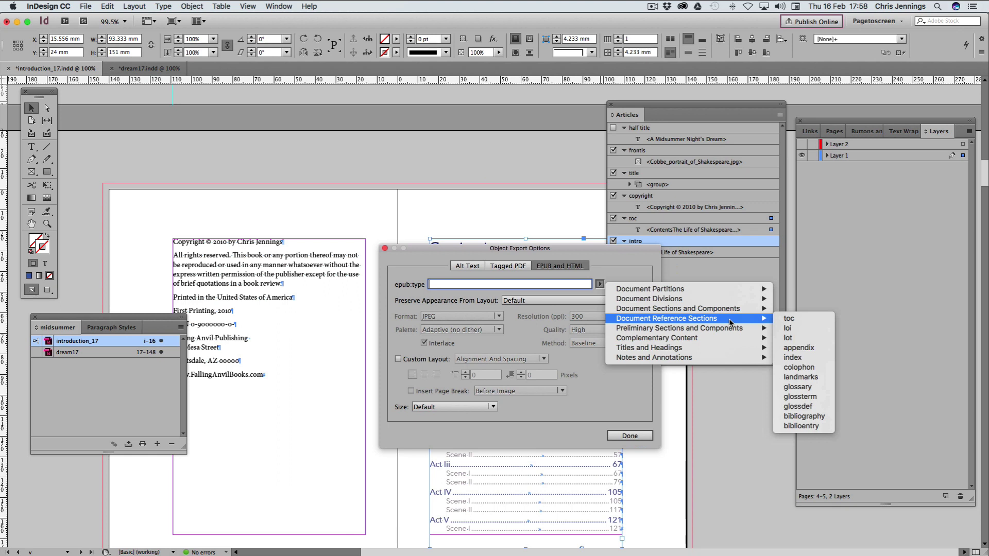
{"action": "left_click", "coordinate": [781, 320]}
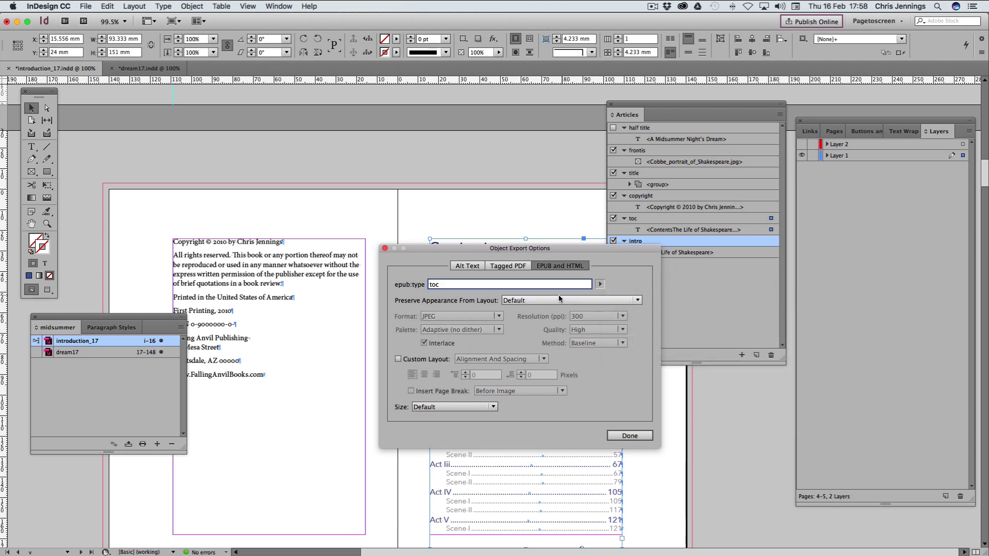
- Enable Custom Layout and Insert Page Break After Image for the frame, and confirm
{"action": "left_click", "coordinate": [398, 360]}
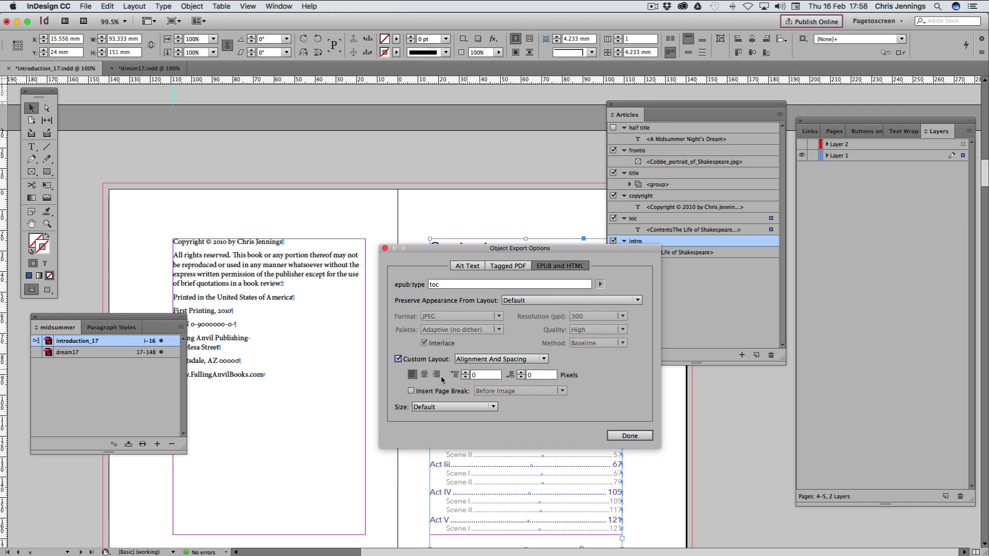
{"action": "left_click", "coordinate": [412, 391]}
{"action": "left_click", "coordinate": [513, 393]}
{"action": "left_click", "coordinate": [520, 413]}
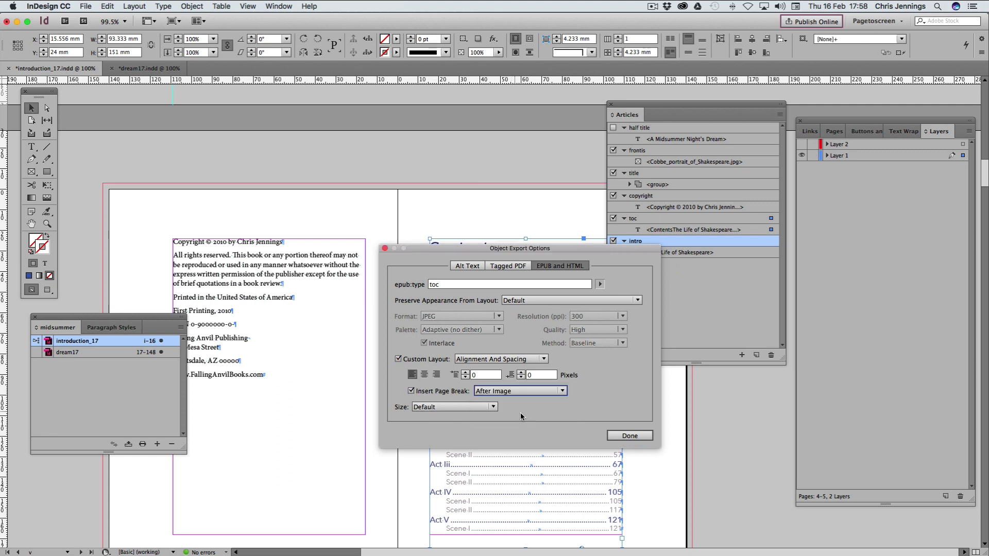
{"action": "left_click", "coordinate": [624, 437]}
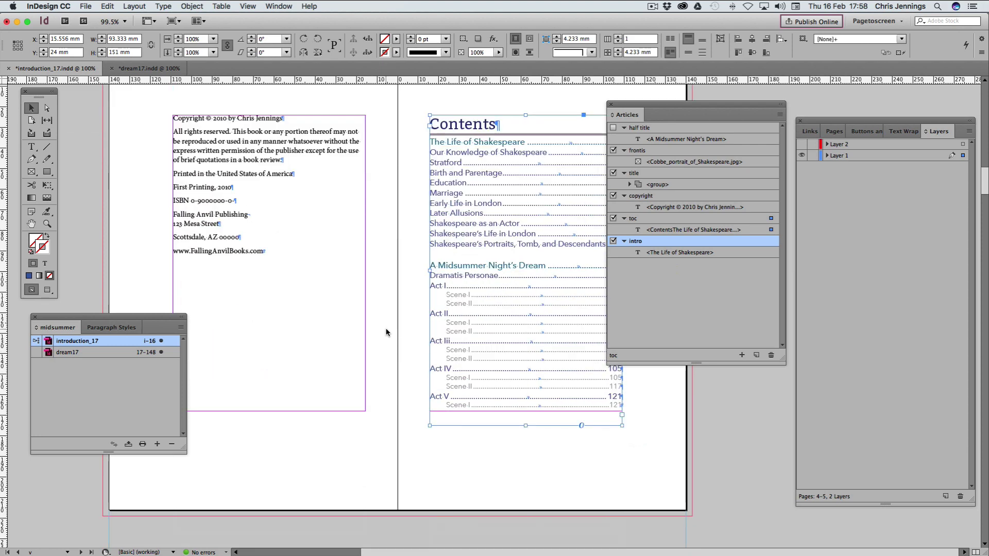
{"action": "scroll", "coordinate": [386, 333], "scroll_direction": "down", "scroll_amount": 15}
{"action": "scroll", "coordinate": [386, 332], "scroll_direction": "down", "scroll_amount": 5}
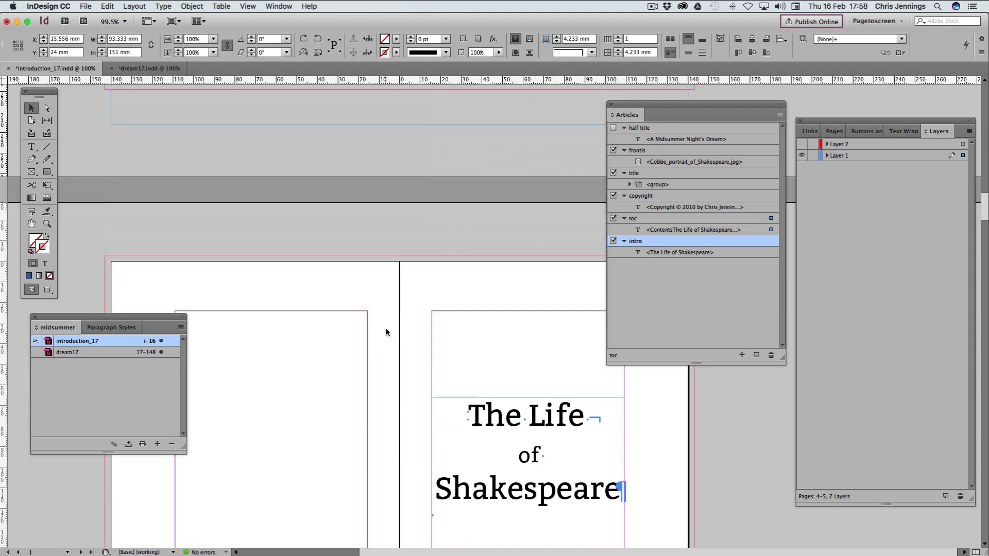
- Select The Life of Shakespeare frame, review the intro spreads, and drag the midsummer book panel higher
{"action": "left_click", "coordinate": [464, 417]}
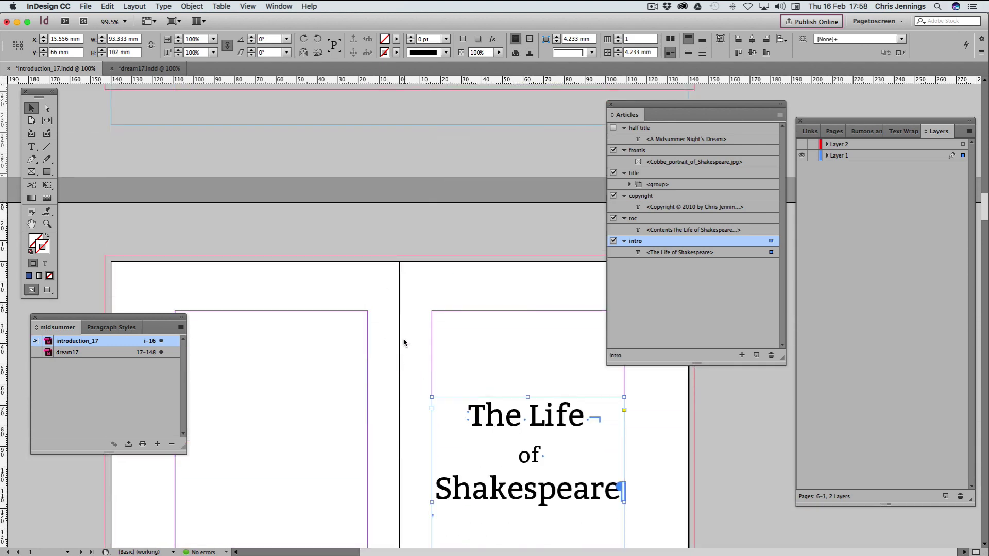
{"action": "scroll", "coordinate": [404, 342], "scroll_direction": "down", "scroll_amount": 3}
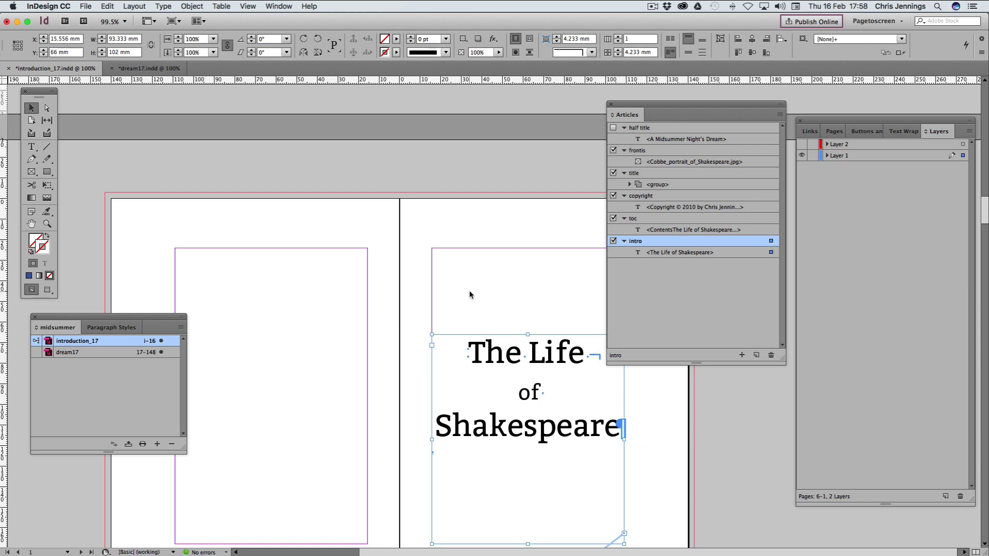
{"action": "scroll", "coordinate": [469, 291], "scroll_direction": "down", "scroll_amount": 1}
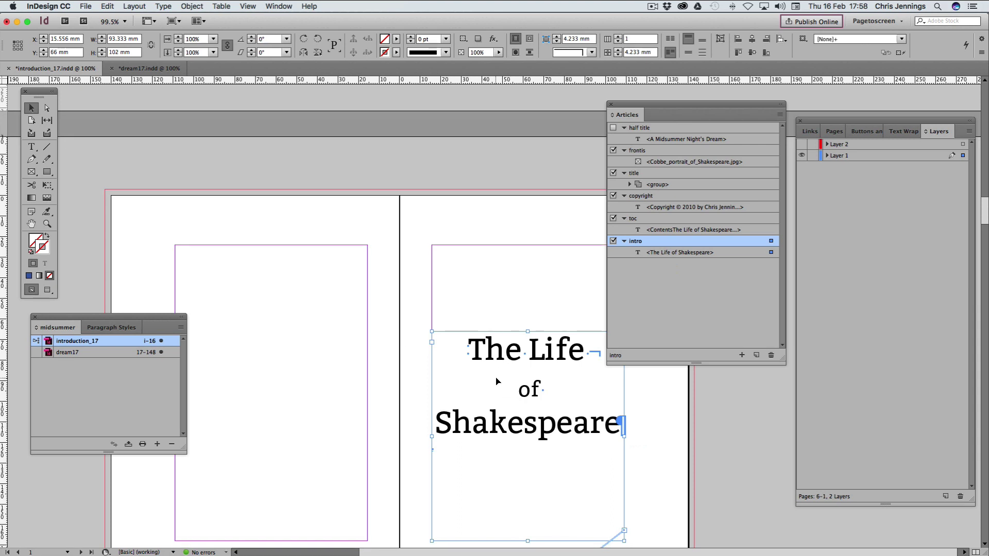
{"action": "scroll", "coordinate": [503, 400], "scroll_direction": "down", "scroll_amount": 1}
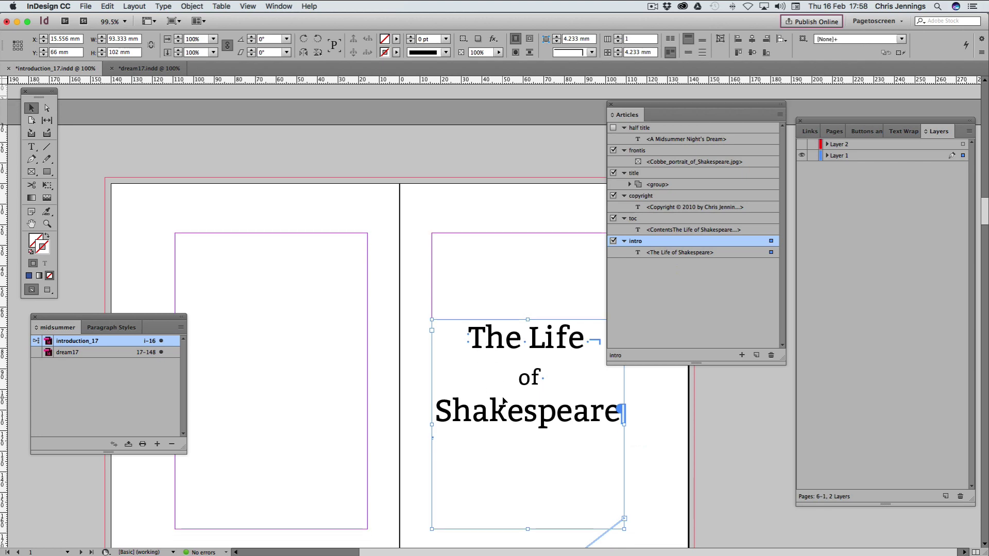
{"action": "scroll", "coordinate": [503, 400], "scroll_direction": "down", "scroll_amount": 10}
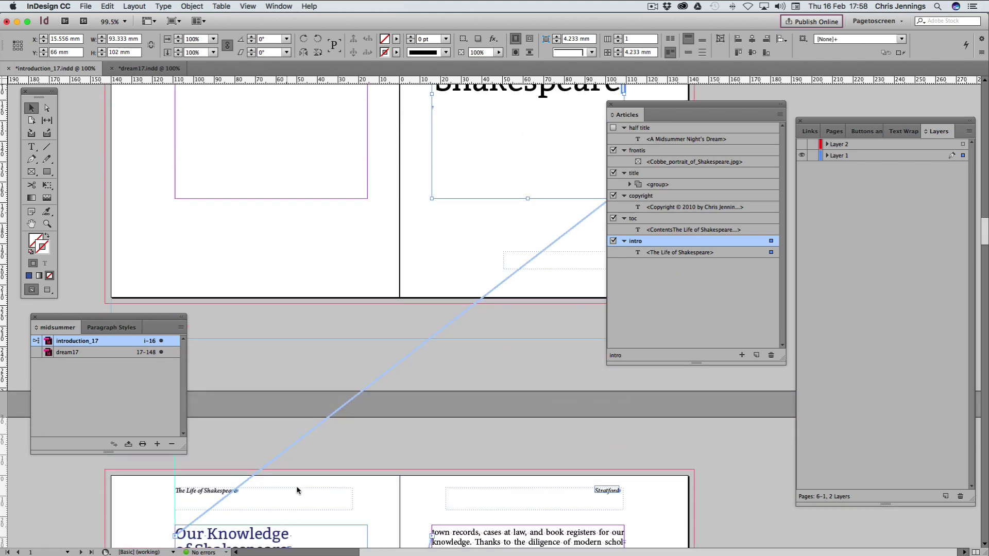
{"action": "scroll", "coordinate": [315, 428], "scroll_direction": "down", "scroll_amount": 3}
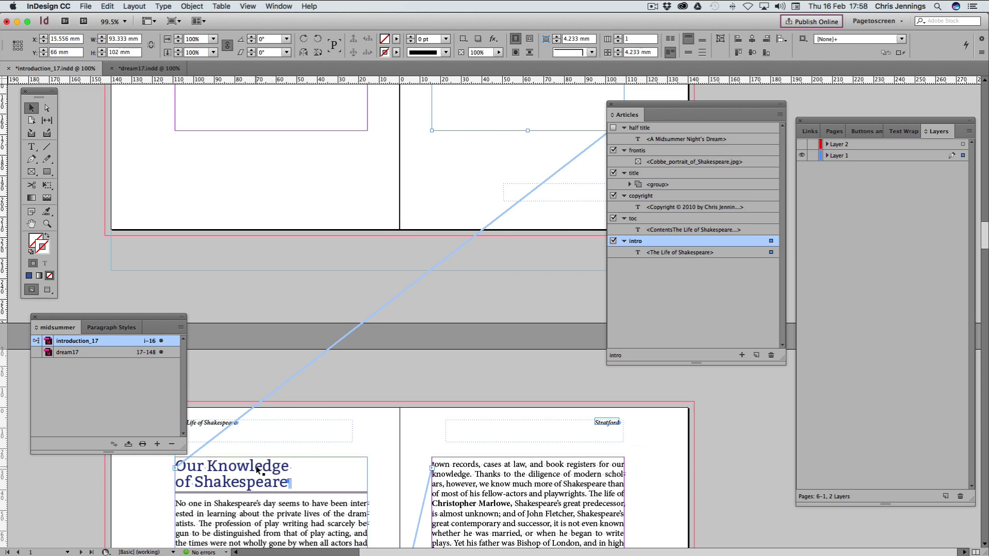
{"action": "scroll", "coordinate": [288, 433], "scroll_direction": "down", "scroll_amount": 6}
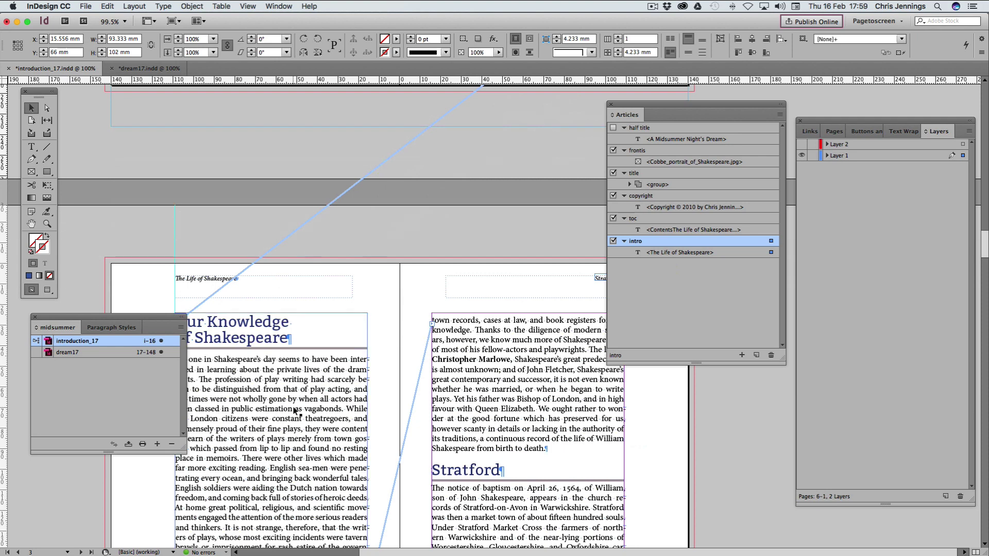
{"action": "scroll", "coordinate": [296, 412], "scroll_direction": "up", "scroll_amount": 10}
{"action": "scroll", "coordinate": [296, 411], "scroll_direction": "down", "scroll_amount": 8}
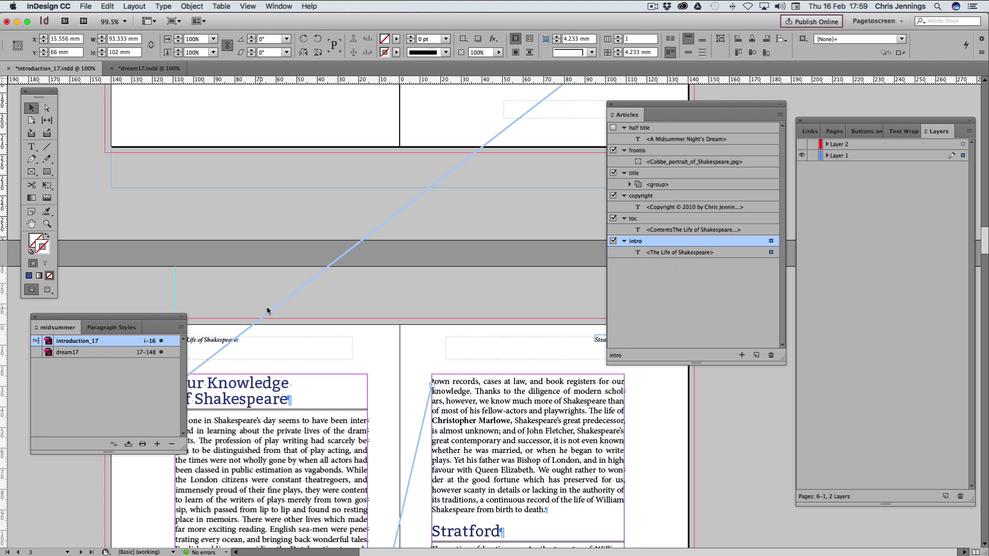
{"action": "left_click_drag", "start_coordinate": [164, 316], "coordinate": [277, 163]}
{"action": "left_click", "coordinate": [267, 228]}
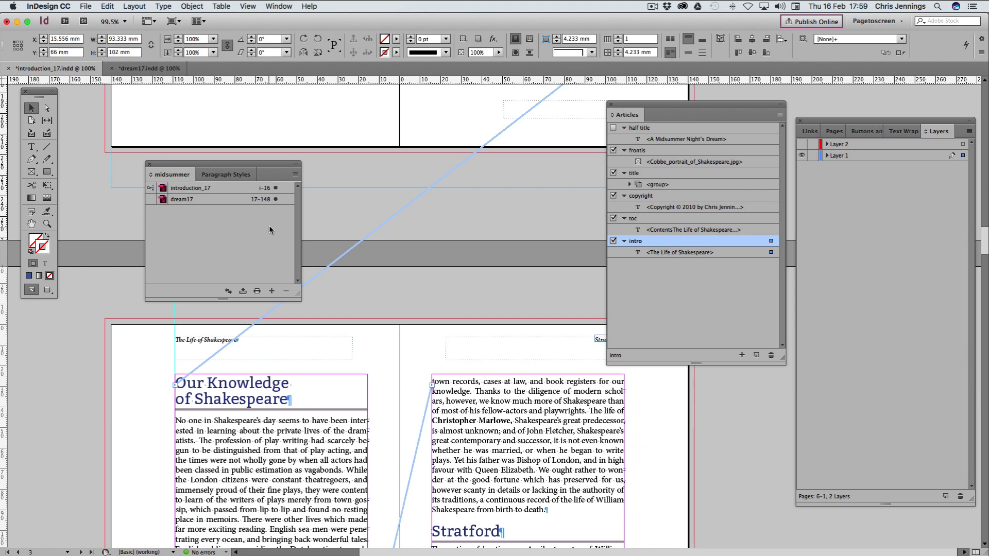
- Export the book as EPUB named midsummerrfl.epub, declining the first replace prompt
{"action": "left_click", "coordinate": [295, 176]}
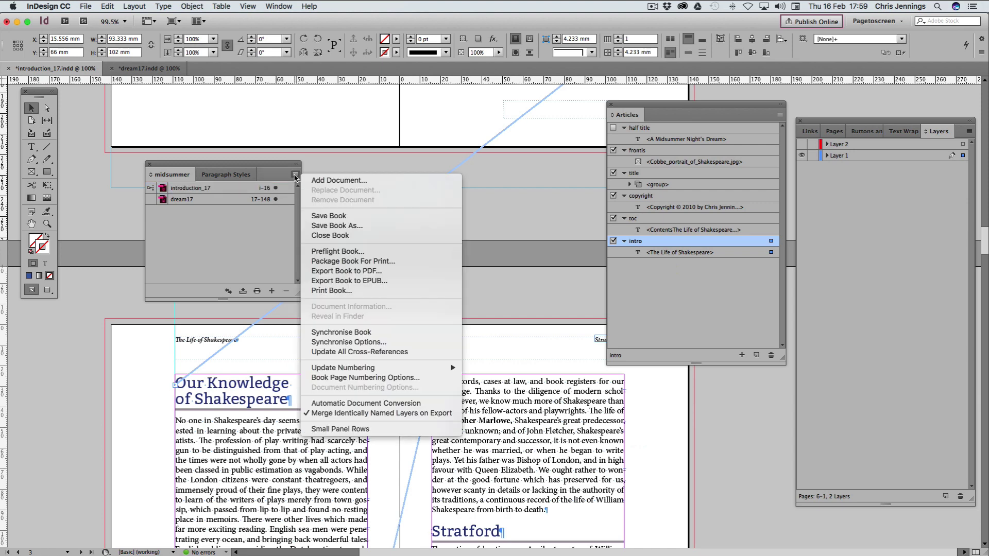
{"action": "left_click", "coordinate": [356, 281]}
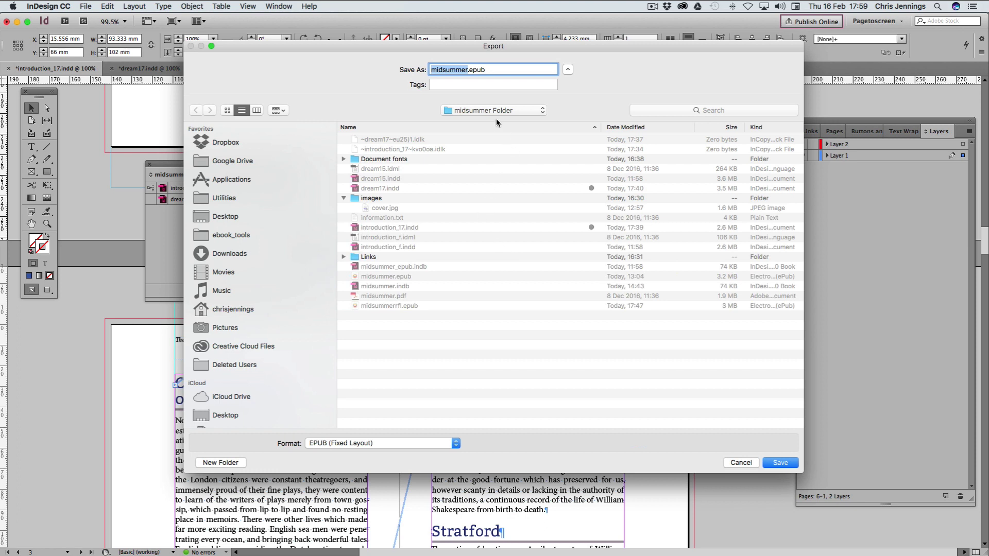
{"action": "left_click", "coordinate": [466, 69]}
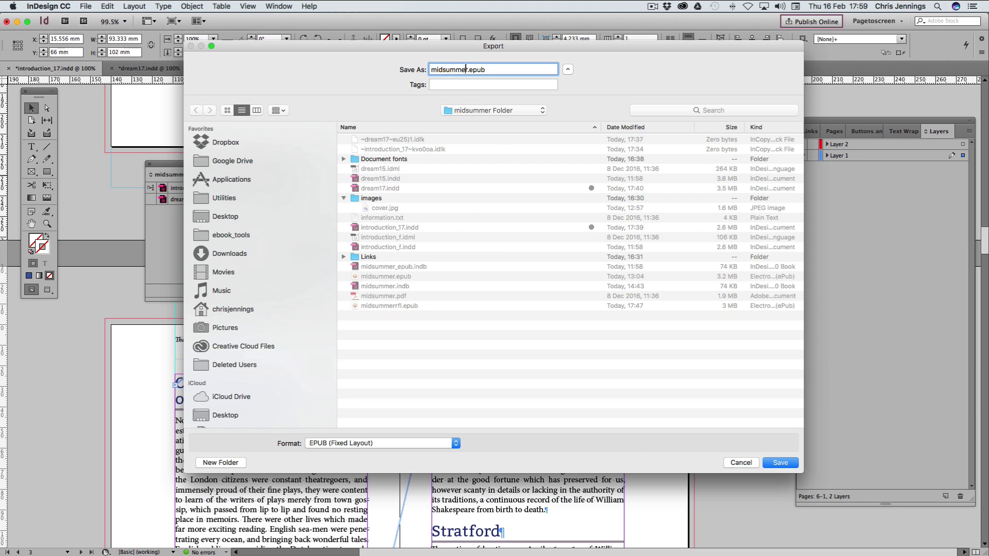
{"action": "left_click", "coordinate": [400, 306]}
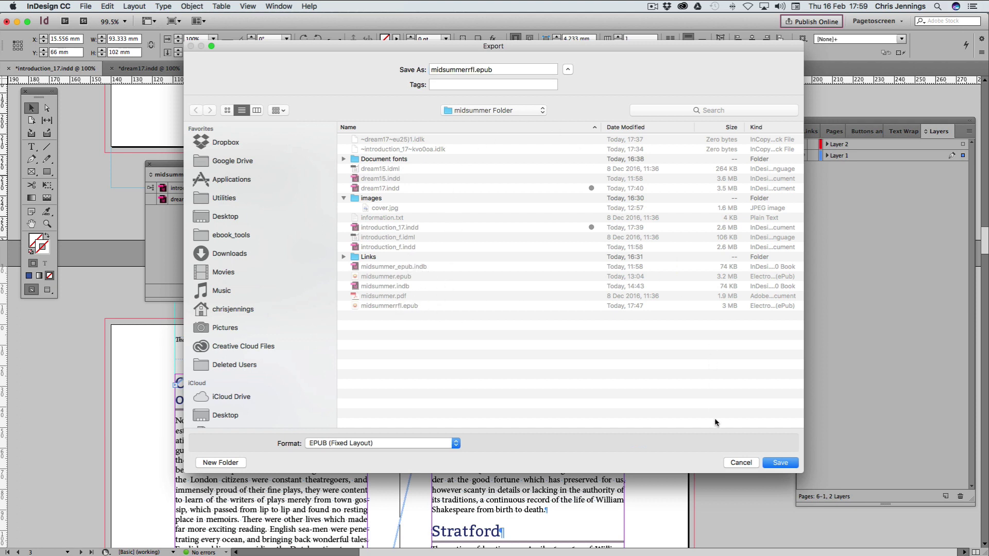
{"action": "left_click", "coordinate": [776, 463]}
{"action": "left_click", "coordinate": [514, 115]}
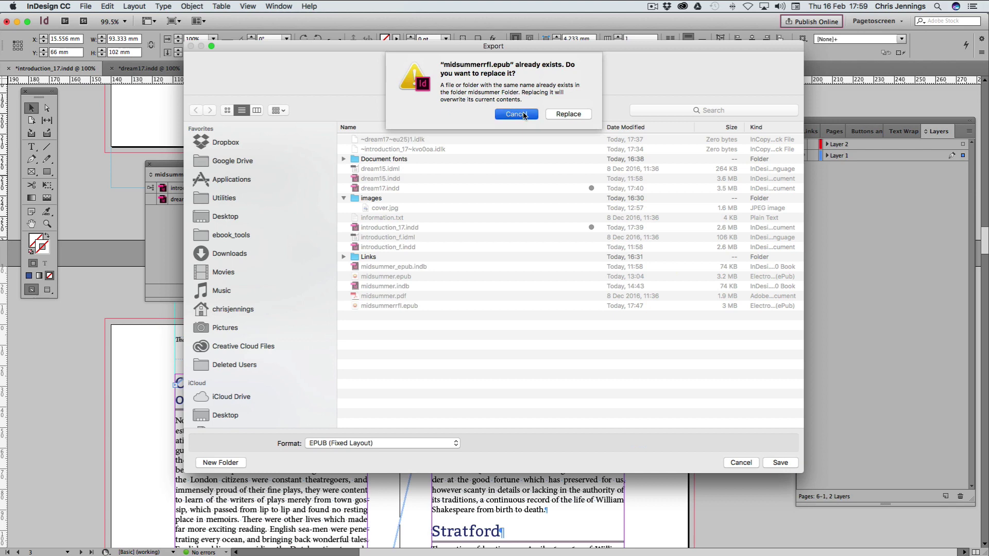
- Switch the format to EPUB (Reflowable) and save, replacing the existing midsummerrfl.epub
{"action": "left_click", "coordinate": [394, 443]}
{"action": "left_click", "coordinate": [391, 452]}
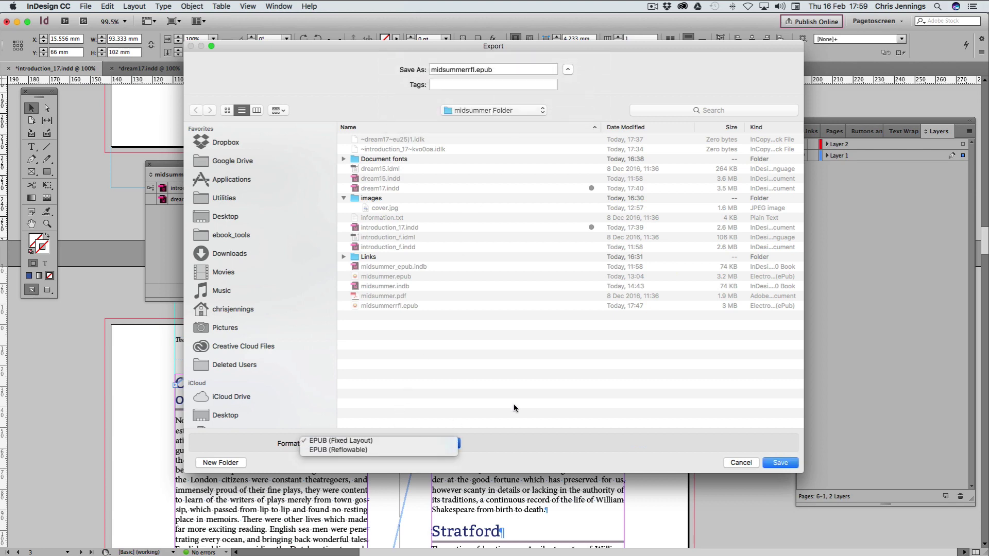
{"action": "left_click", "coordinate": [782, 465]}
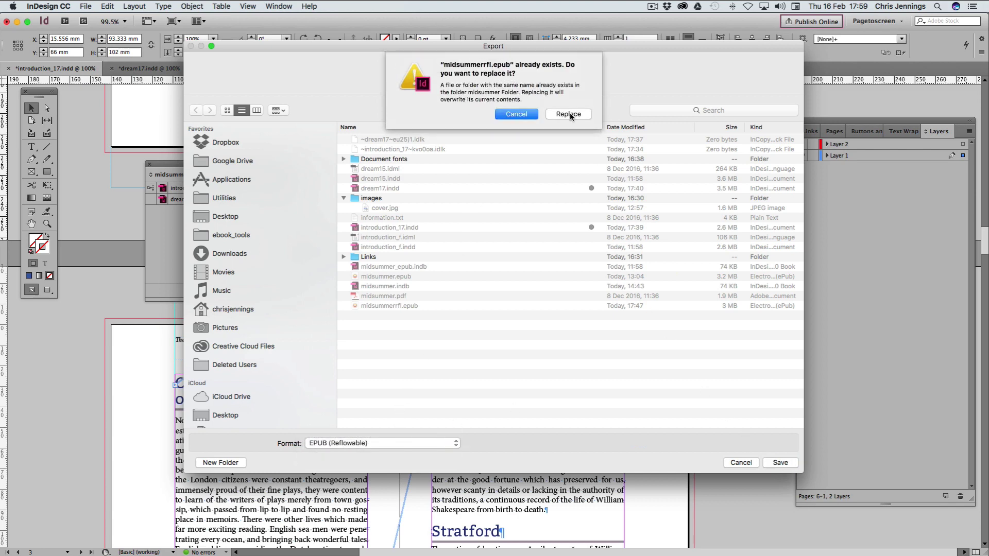
{"action": "left_click", "coordinate": [569, 114]}
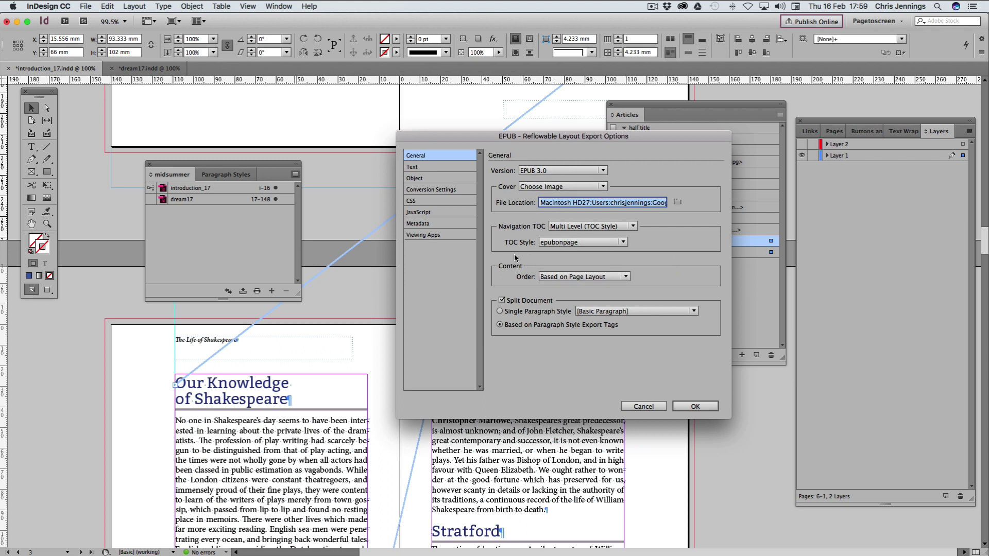
- Set Content Order to Same as Articles Panel and export the EPUB
{"action": "left_click", "coordinate": [617, 279]}
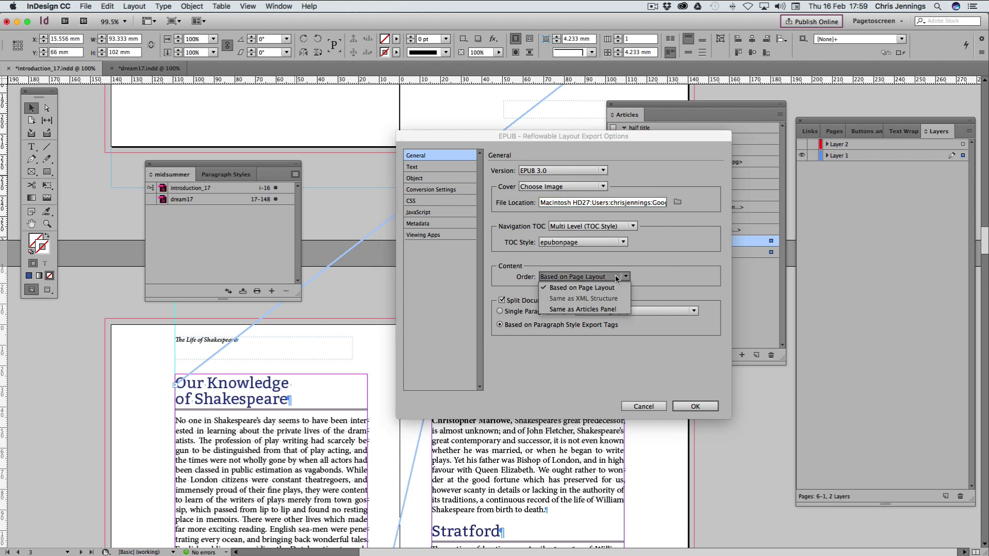
{"action": "left_click", "coordinate": [599, 309]}
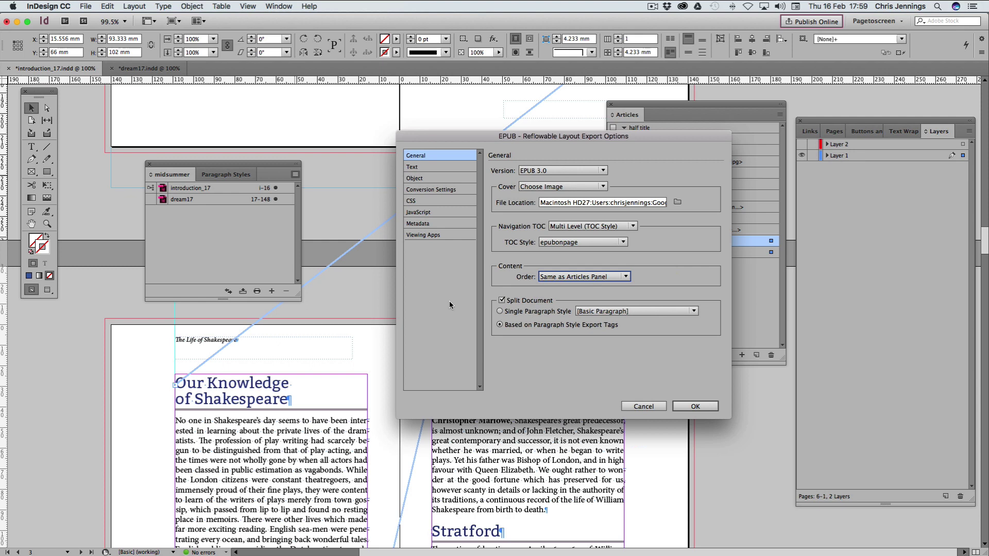
{"action": "left_click", "coordinate": [695, 407]}
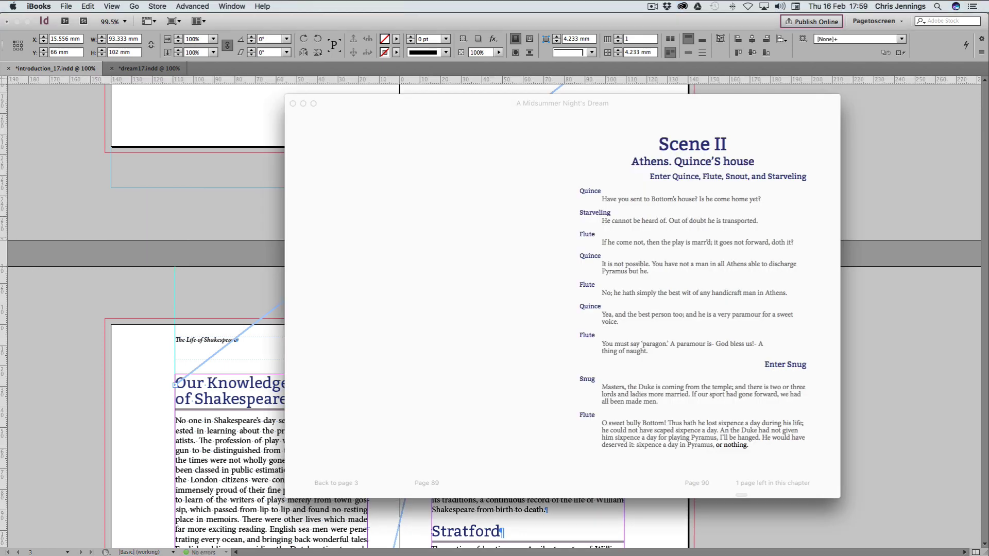
- Close the old preview, view the enlarged Shakespeare portrait, then advance to the copyright and contents pages
{"action": "left_click", "coordinate": [292, 105]}
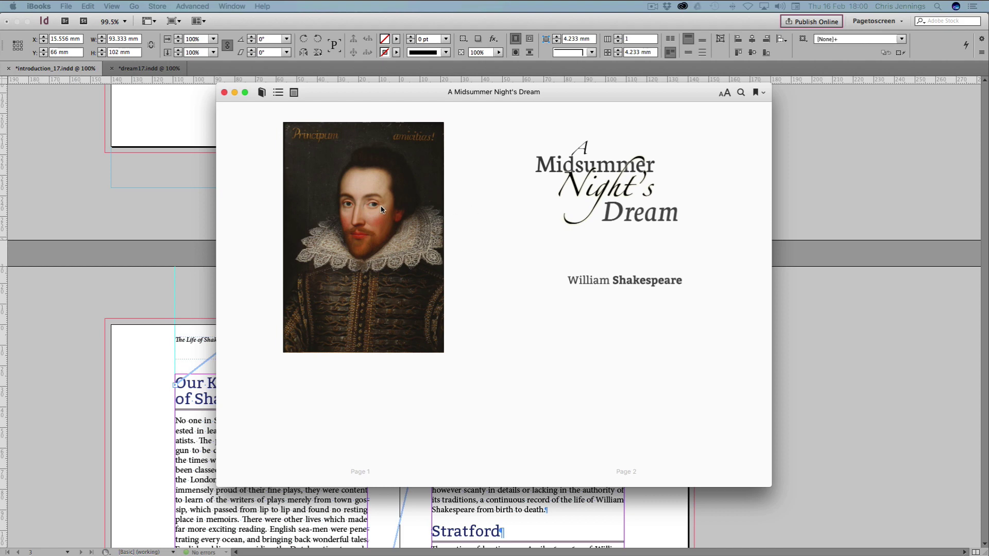
{"action": "double_click", "coordinate": [360, 198]}
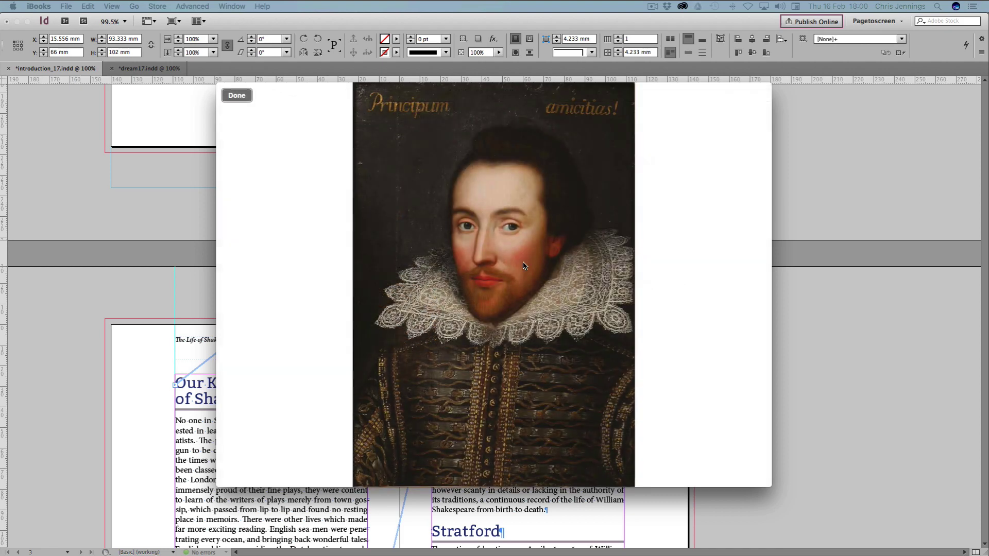
{"action": "left_click", "coordinate": [237, 96]}
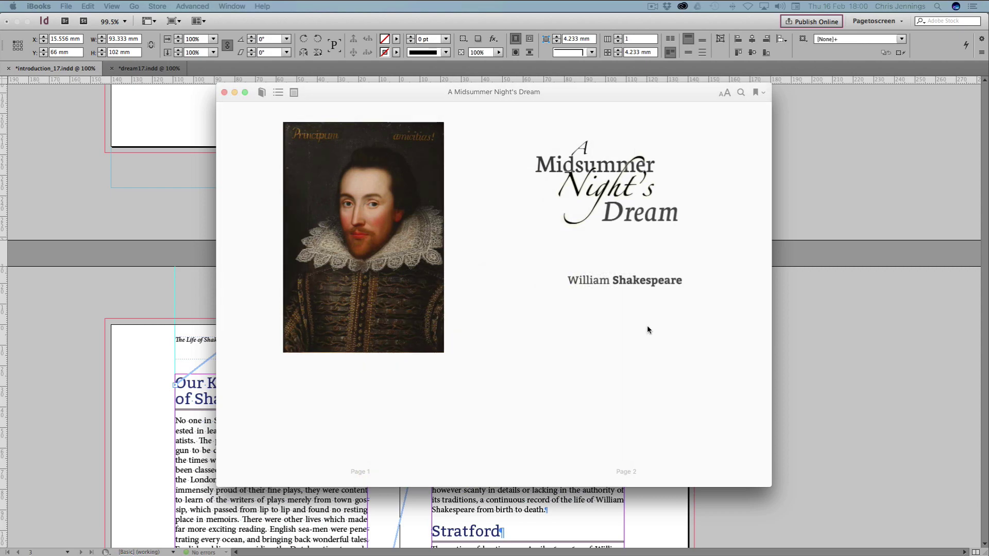
{"action": "left_click", "coordinate": [761, 295]}
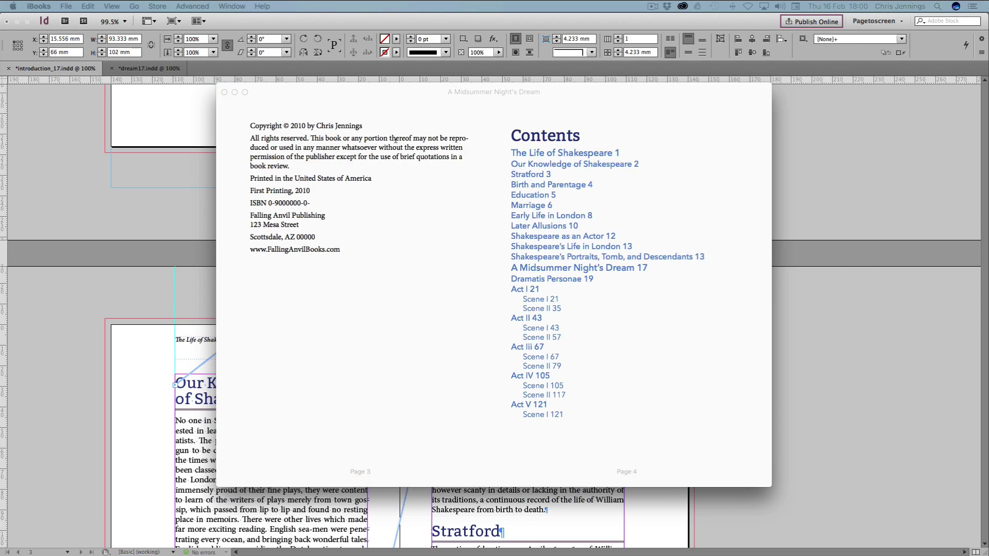
- Page forward from The Life of Shakespeare past Dramatis Personae into Act I
{"action": "left_click", "coordinate": [760, 295]}
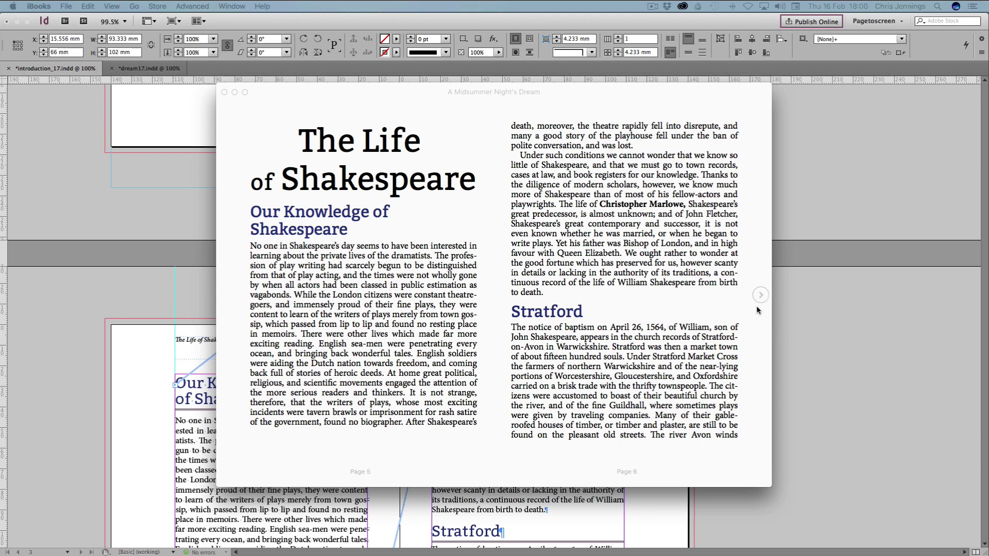
{"action": "left_click", "coordinate": [761, 294]}
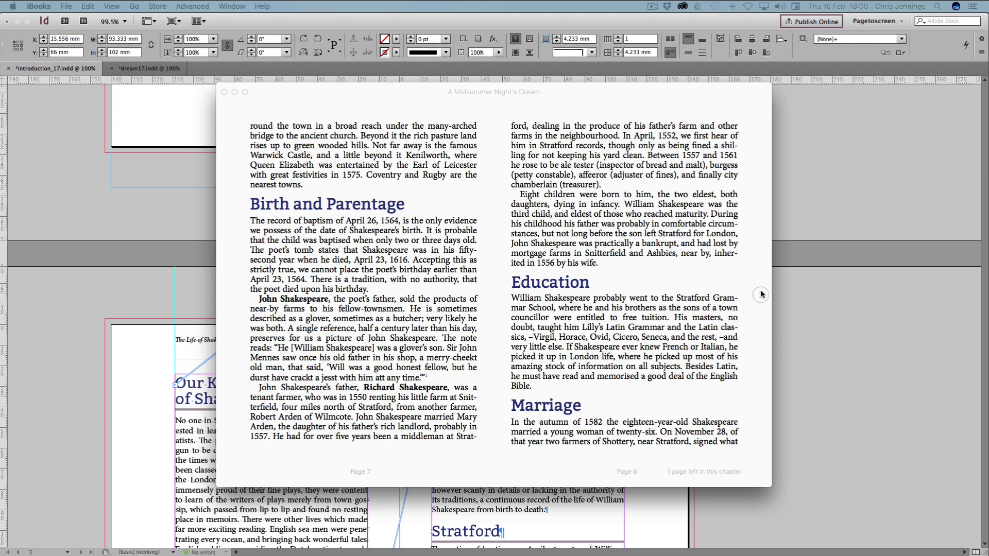
{"action": "left_click", "coordinate": [761, 295]}
{"action": "left_click", "coordinate": [761, 295]}
{"action": "left_click", "coordinate": [761, 295]}
{"action": "left_click", "coordinate": [761, 295]}
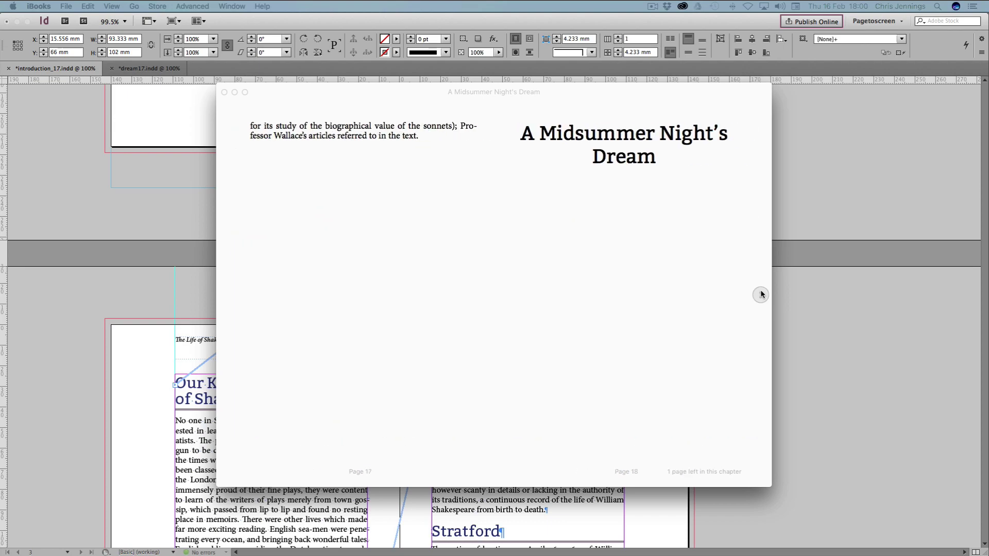
{"action": "left_click", "coordinate": [761, 295]}
{"action": "left_click", "coordinate": [761, 295]}
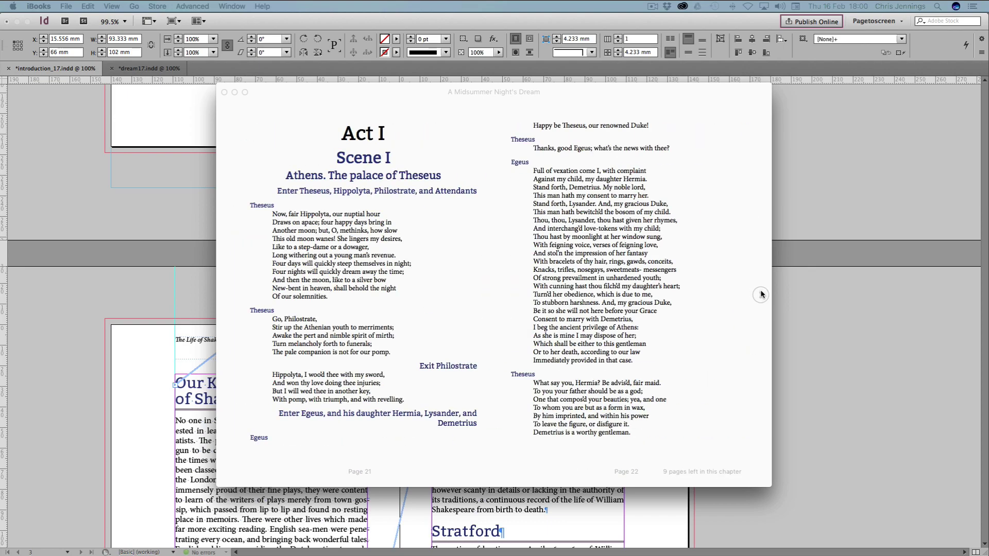
{"action": "left_click", "coordinate": [761, 295]}
{"action": "left_click", "coordinate": [761, 295]}
{"action": "left_click", "coordinate": [761, 294]}
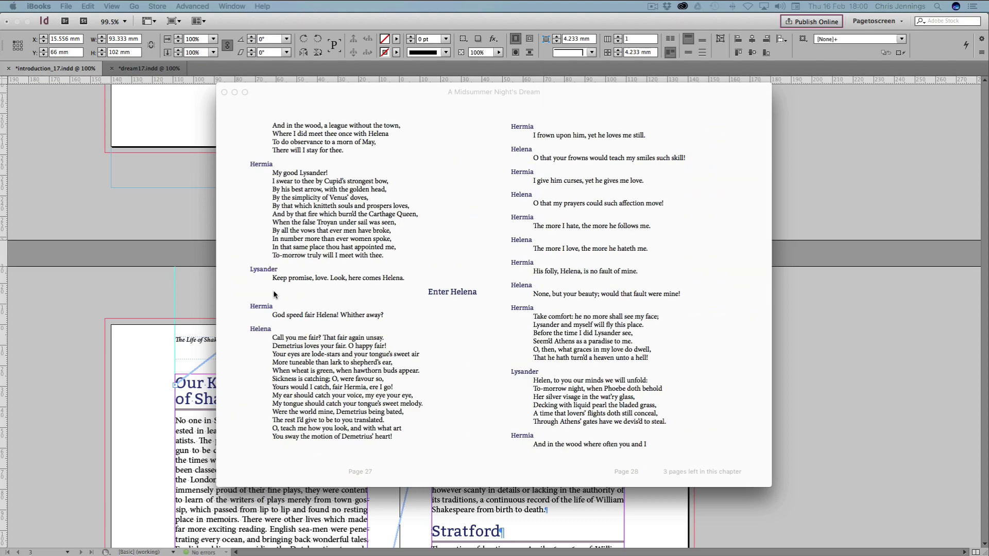
- Page back through Dramatis Personae into the introduction
{"action": "left_click", "coordinate": [228, 295]}
{"action": "left_click", "coordinate": [228, 295]}
{"action": "left_click", "coordinate": [228, 295]}
{"action": "left_click", "coordinate": [228, 296]}
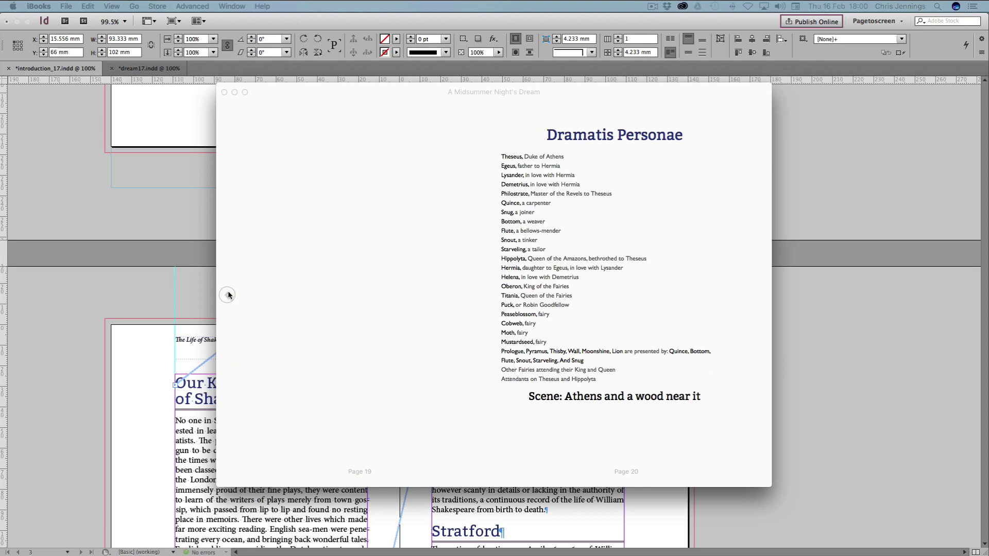
{"action": "left_click", "coordinate": [227, 295]}
{"action": "left_click", "coordinate": [227, 296]}
{"action": "left_click", "coordinate": [228, 295]}
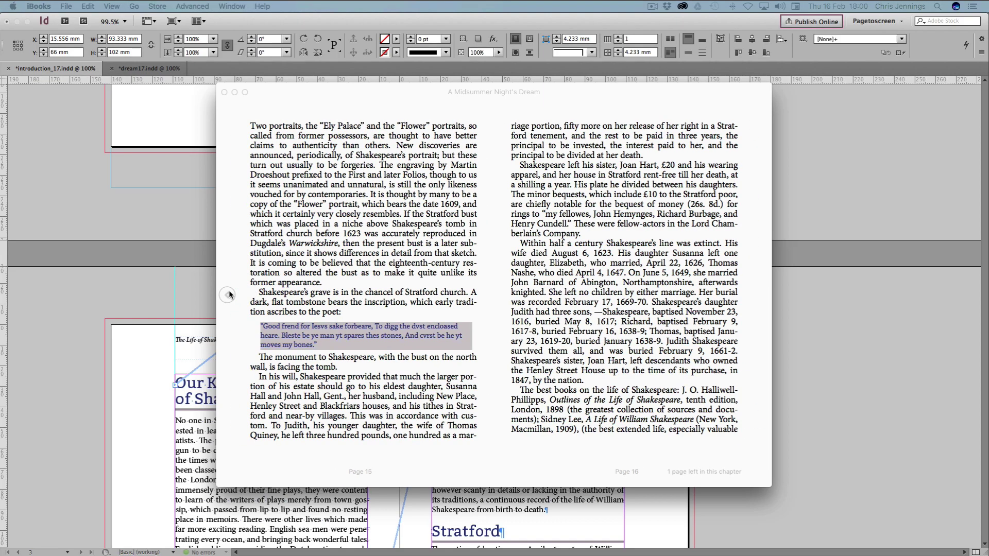
{"action": "left_click", "coordinate": [760, 295]}
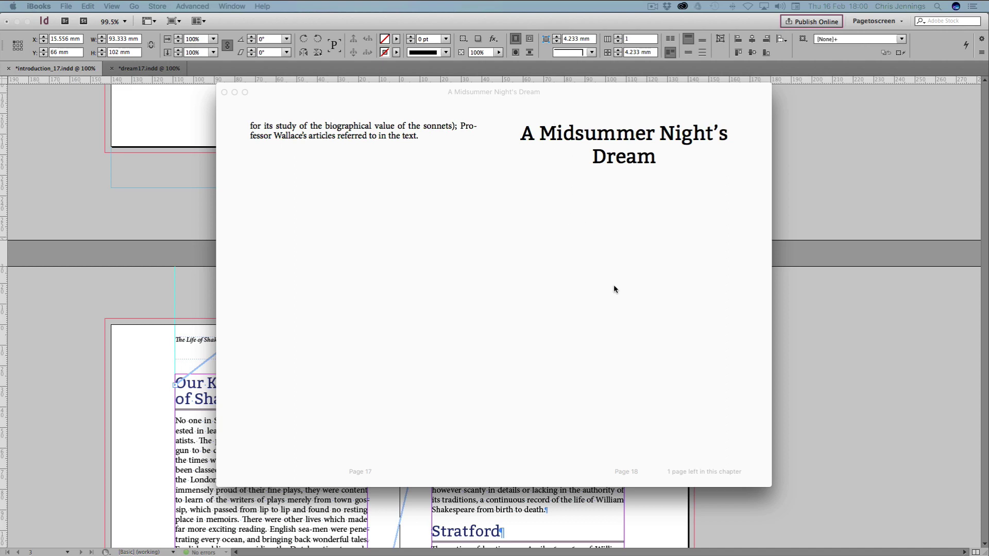
{"action": "left_click", "coordinate": [231, 294]}
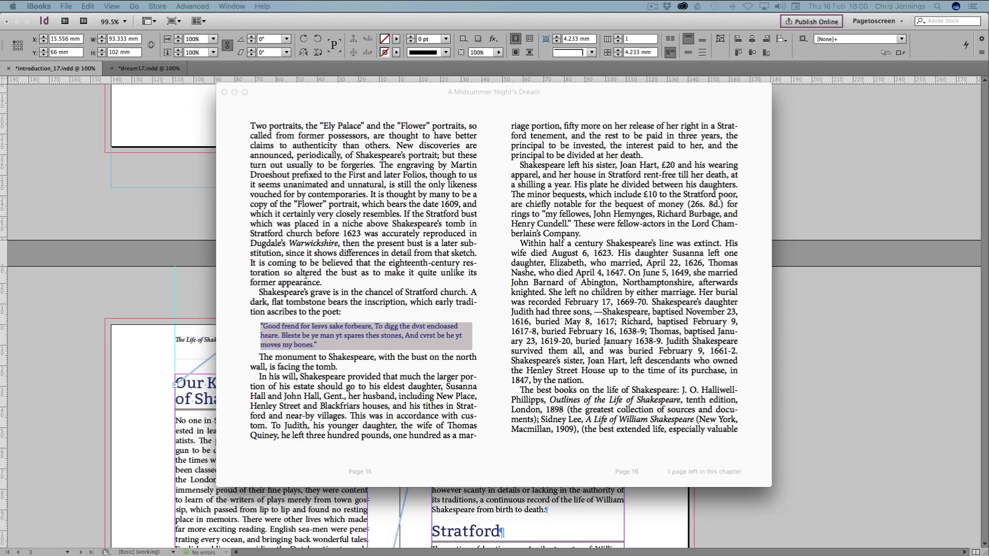
- Page back to the opening spread with the portrait and title page
{"action": "left_click", "coordinate": [226, 295]}
{"action": "left_click", "coordinate": [226, 296]}
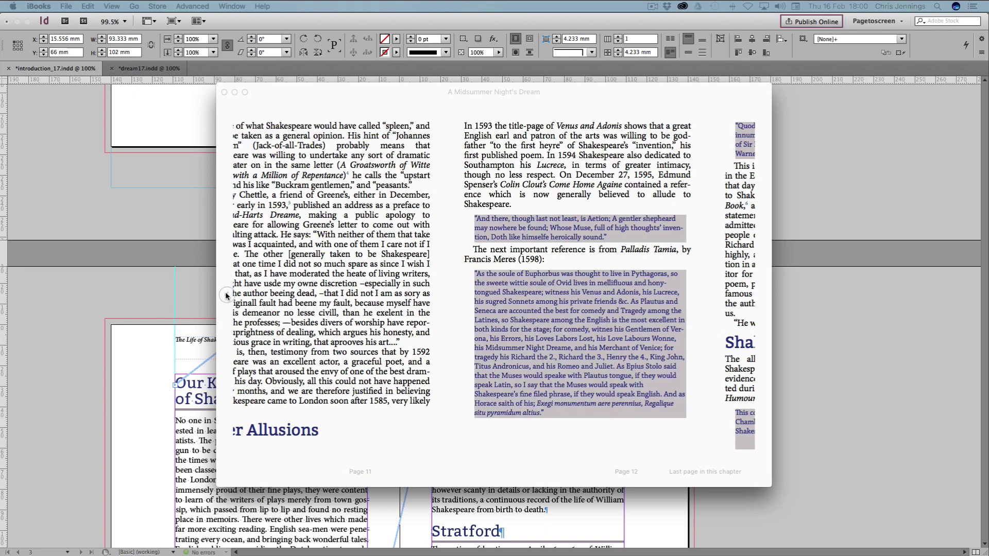
{"action": "left_click", "coordinate": [226, 295]}
{"action": "left_click", "coordinate": [227, 296]}
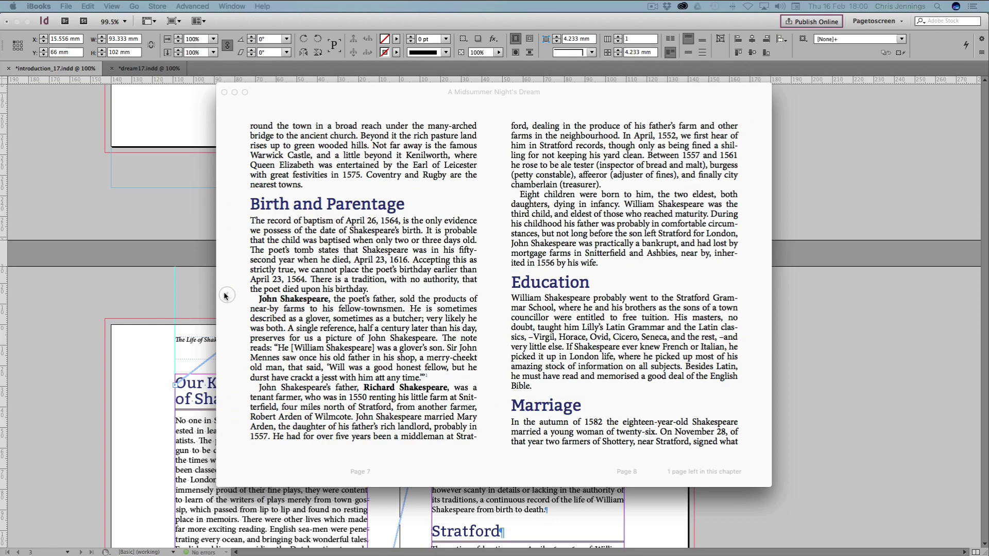
{"action": "left_click", "coordinate": [226, 295]}
{"action": "left_click", "coordinate": [226, 296]}
{"action": "left_click", "coordinate": [226, 295]}
{"action": "left_click", "coordinate": [226, 295]}
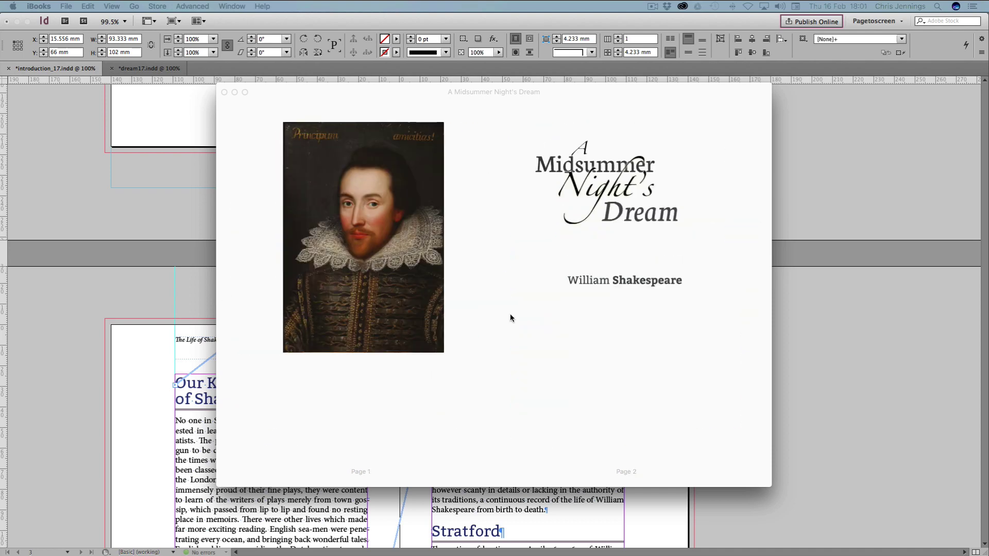
- Choose Later Allusions from the table of contents to reach pages 11–12
{"action": "left_click", "coordinate": [278, 92]}
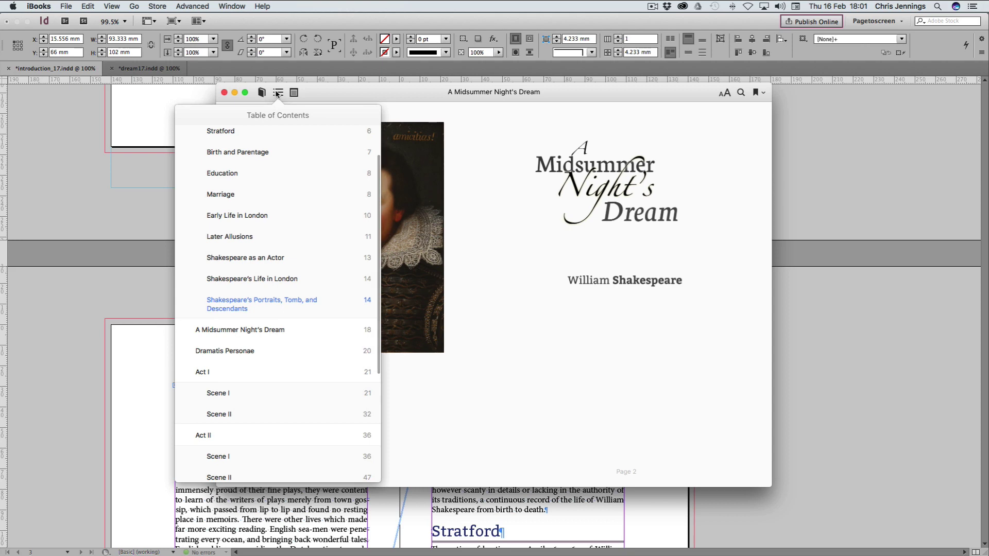
{"action": "left_click", "coordinate": [239, 237]}
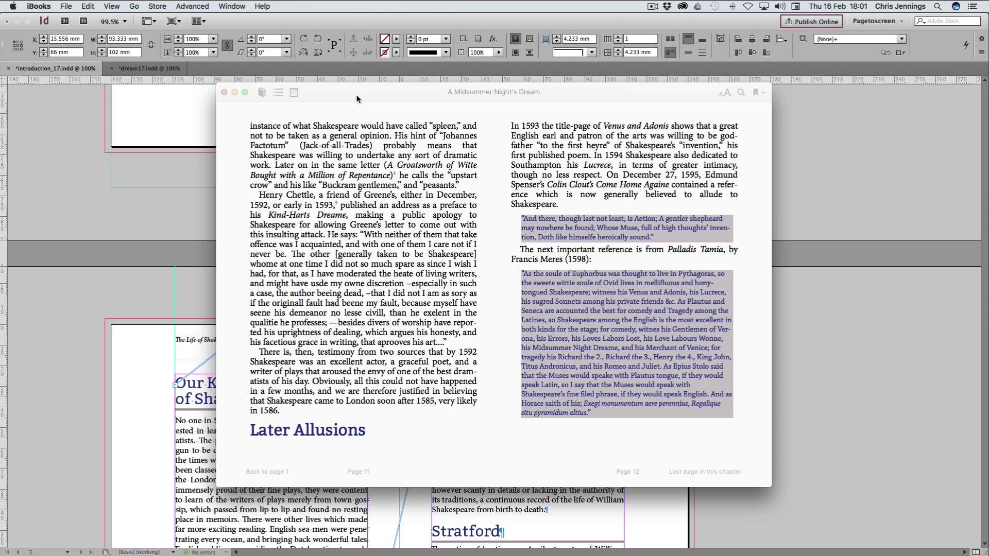
{"action": "mouse_move", "coordinate": [355, 97]}
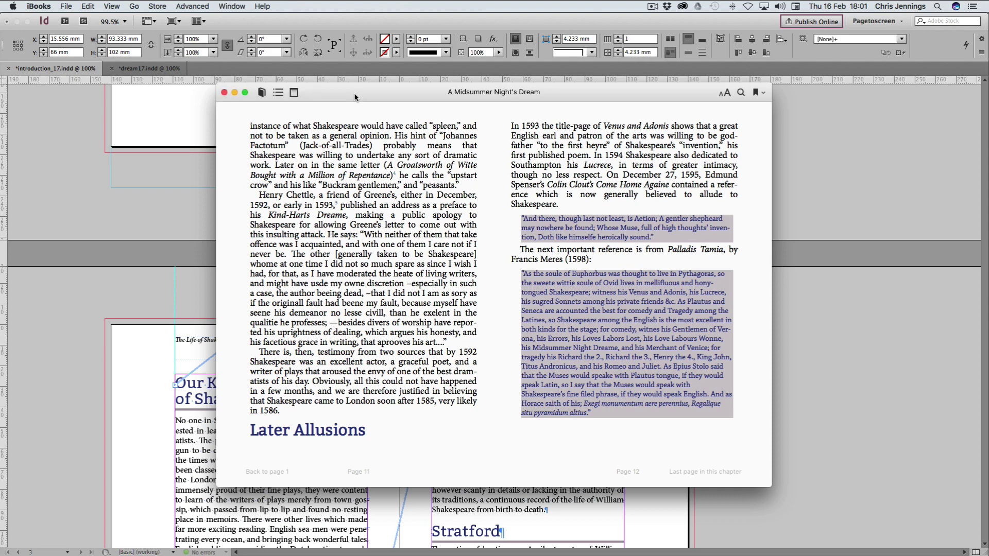